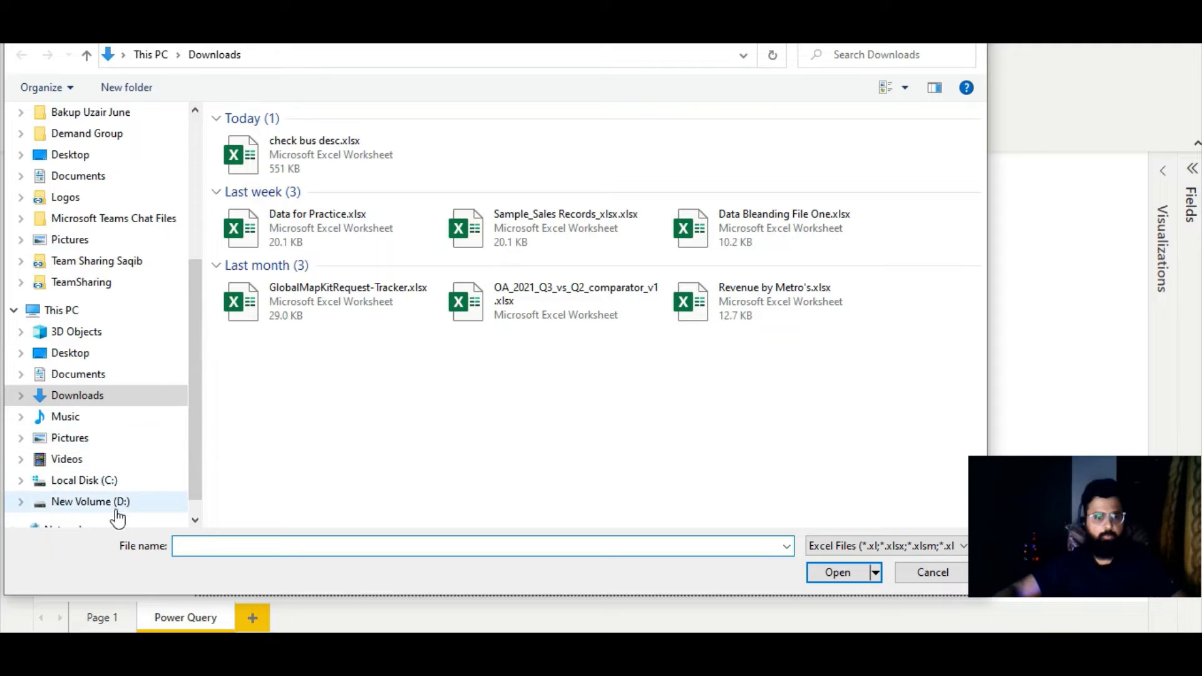
- Open the workbook Data for Practice.xlsx from the Sample\Sample Data folder on drive D
{"action": "left_click", "coordinate": [94, 502]}
{"action": "double_click", "coordinate": [253, 140]}
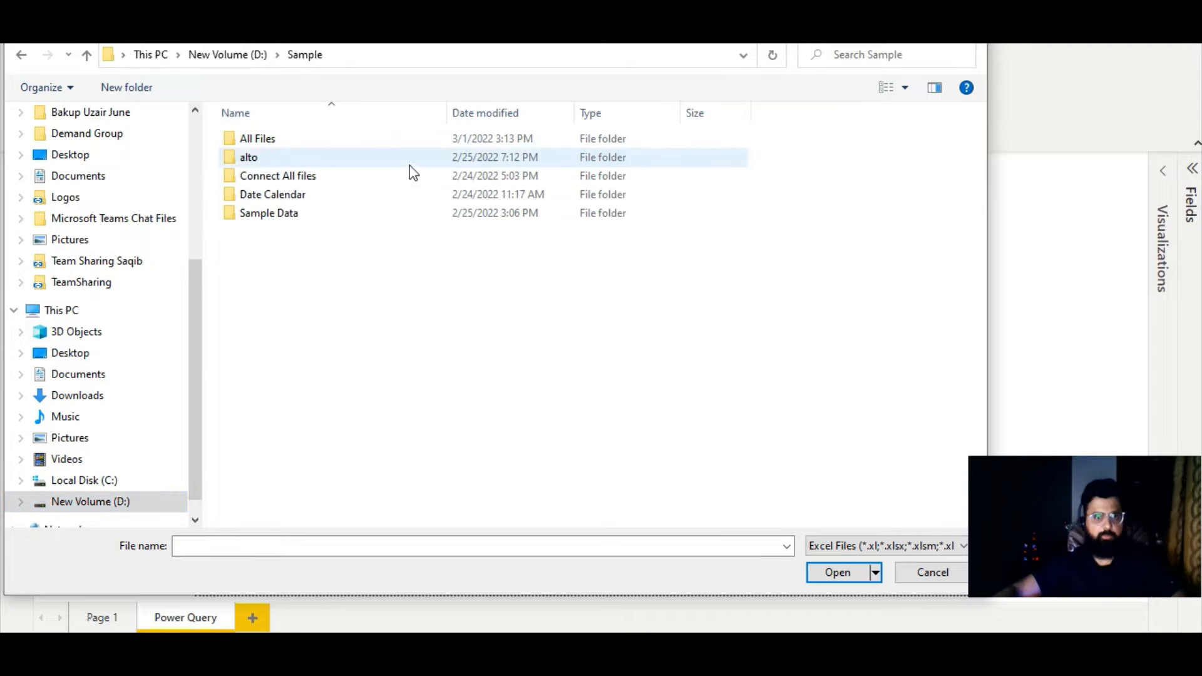
{"action": "double_click", "coordinate": [283, 213]}
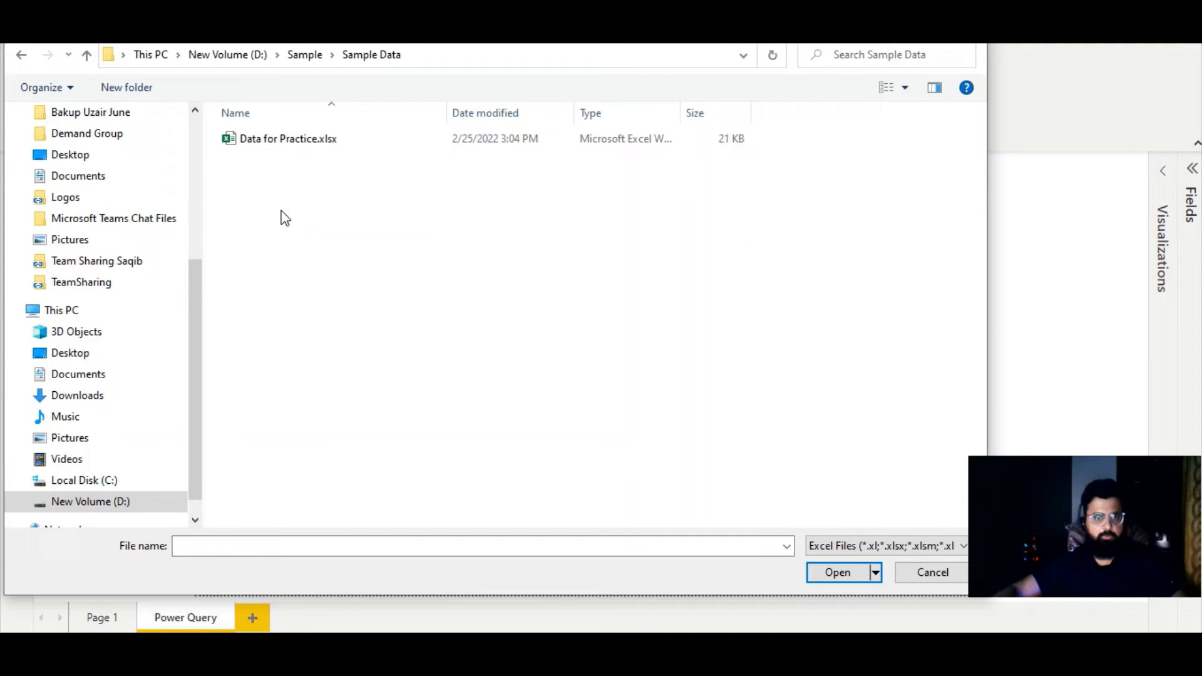
{"action": "double_click", "coordinate": [316, 140]}
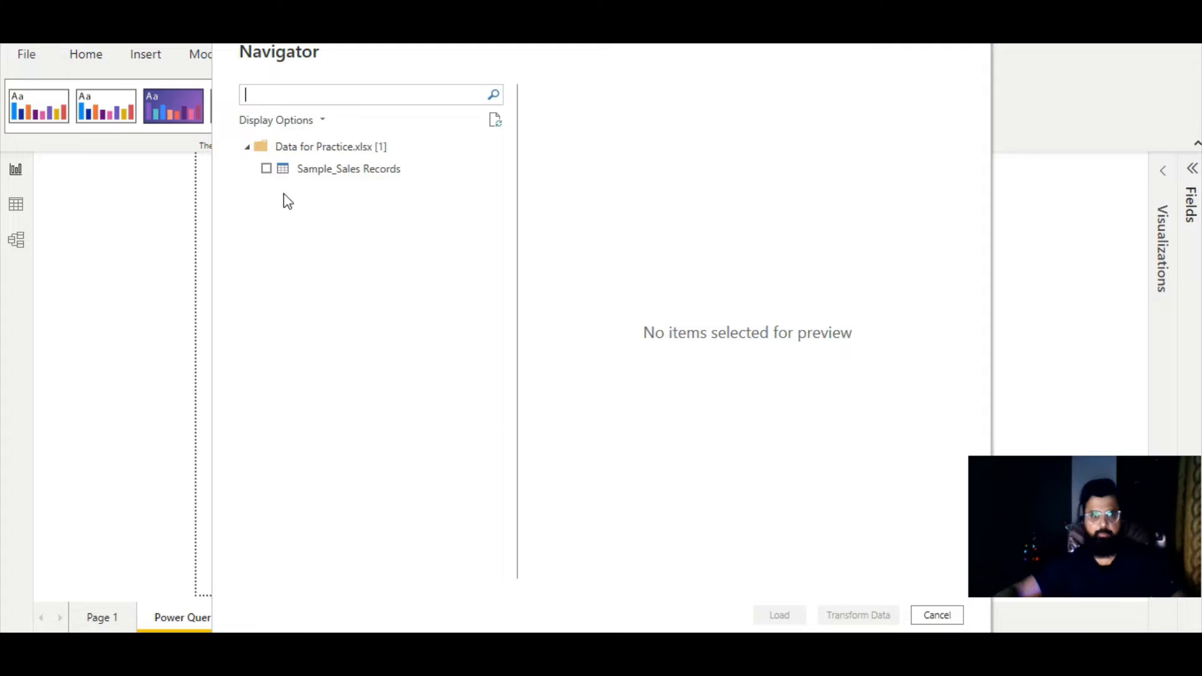
- Choose the Sample_Sales Records table, look through its preview, and bring it in for data transformation
{"action": "left_click", "coordinate": [265, 169]}
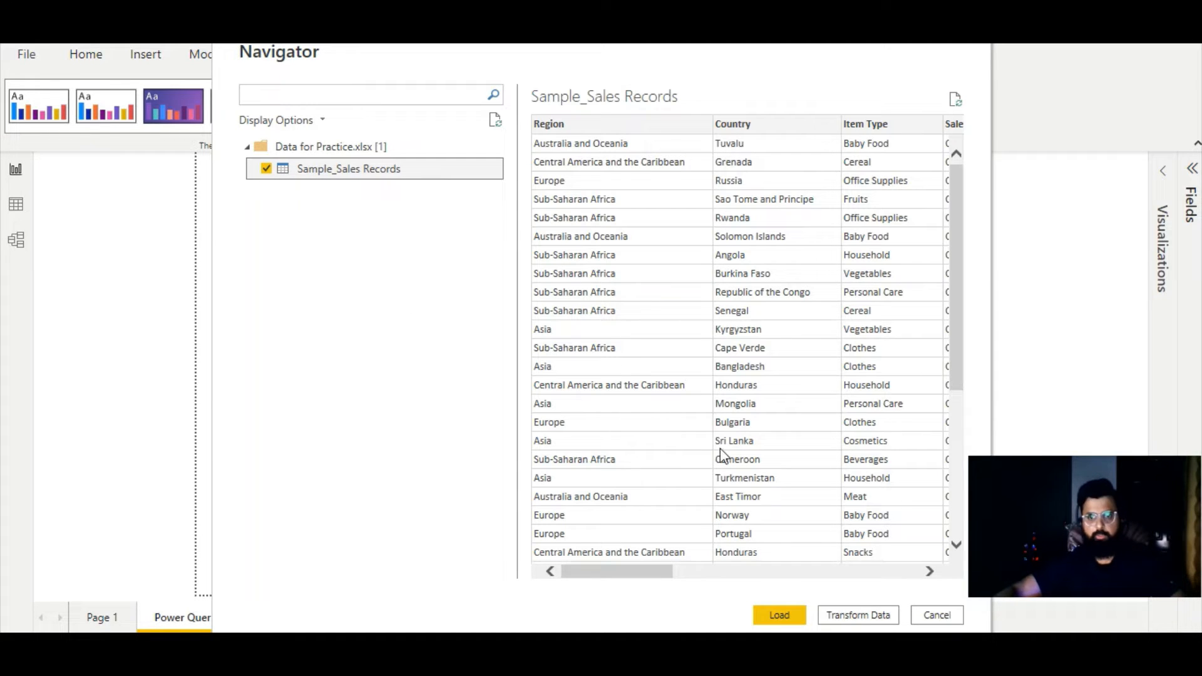
{"action": "left_click_drag", "start_coordinate": [658, 570], "coordinate": [557, 550]}
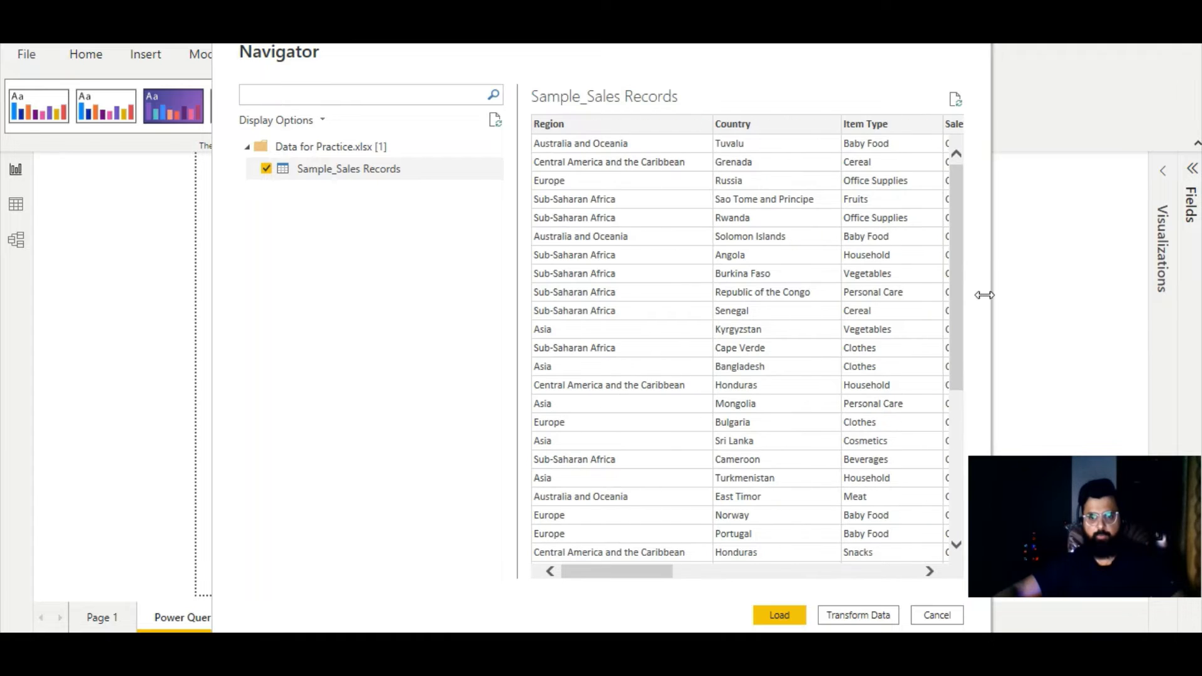
{"action": "left_click_drag", "start_coordinate": [963, 285], "coordinate": [947, 490]}
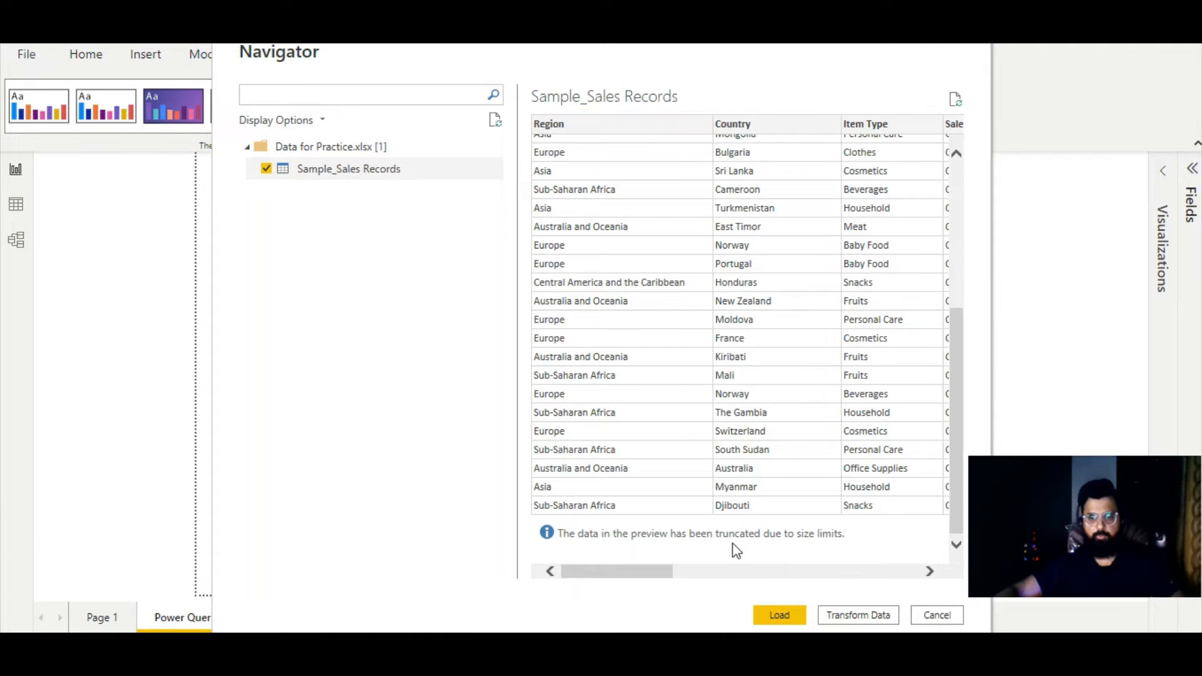
{"action": "scroll", "coordinate": [825, 282], "scroll_direction": "up", "scroll_amount": 5}
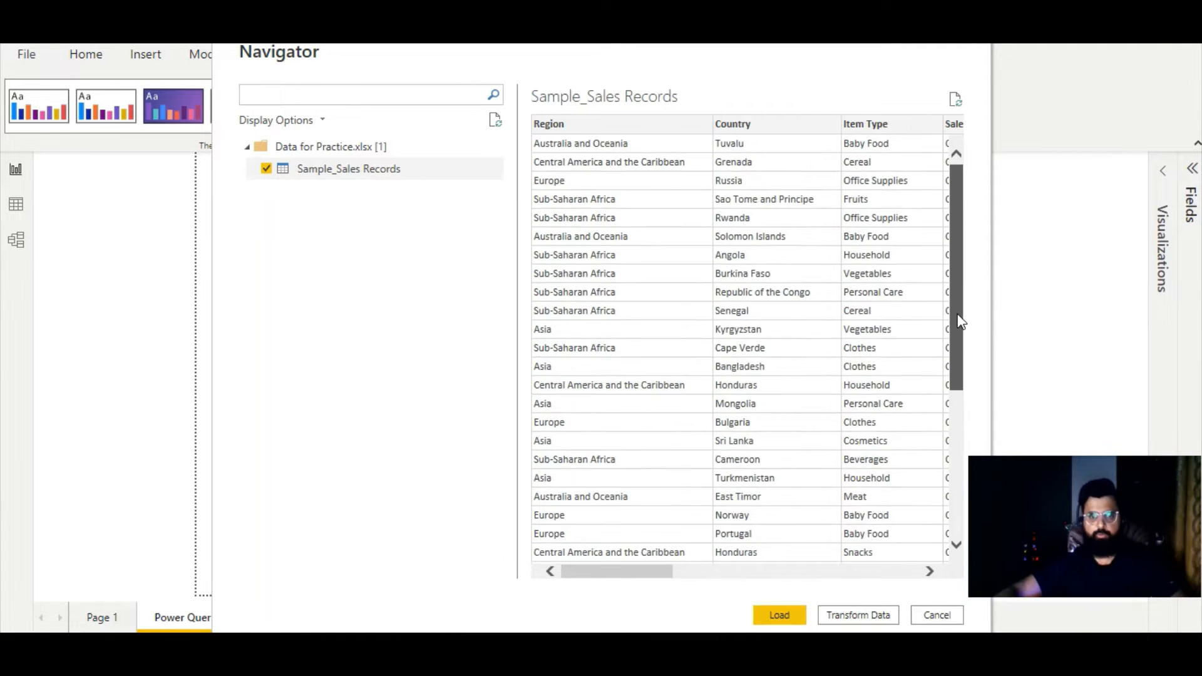
{"action": "left_click_drag", "start_coordinate": [648, 571], "coordinate": [590, 564]}
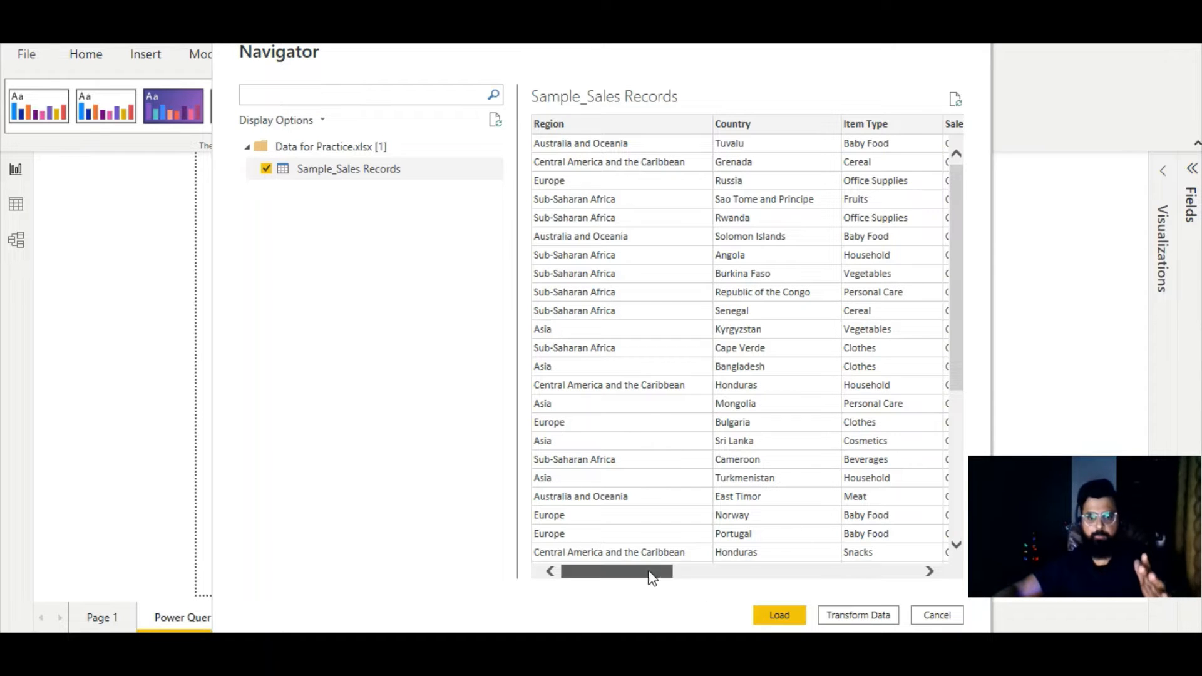
{"action": "mouse_move", "coordinate": [646, 571]}
{"action": "left_mouse_down"}
{"action": "mouse_move", "coordinate": [762, 572]}
{"action": "mouse_move", "coordinate": [631, 576]}
{"action": "left_mouse_up"}
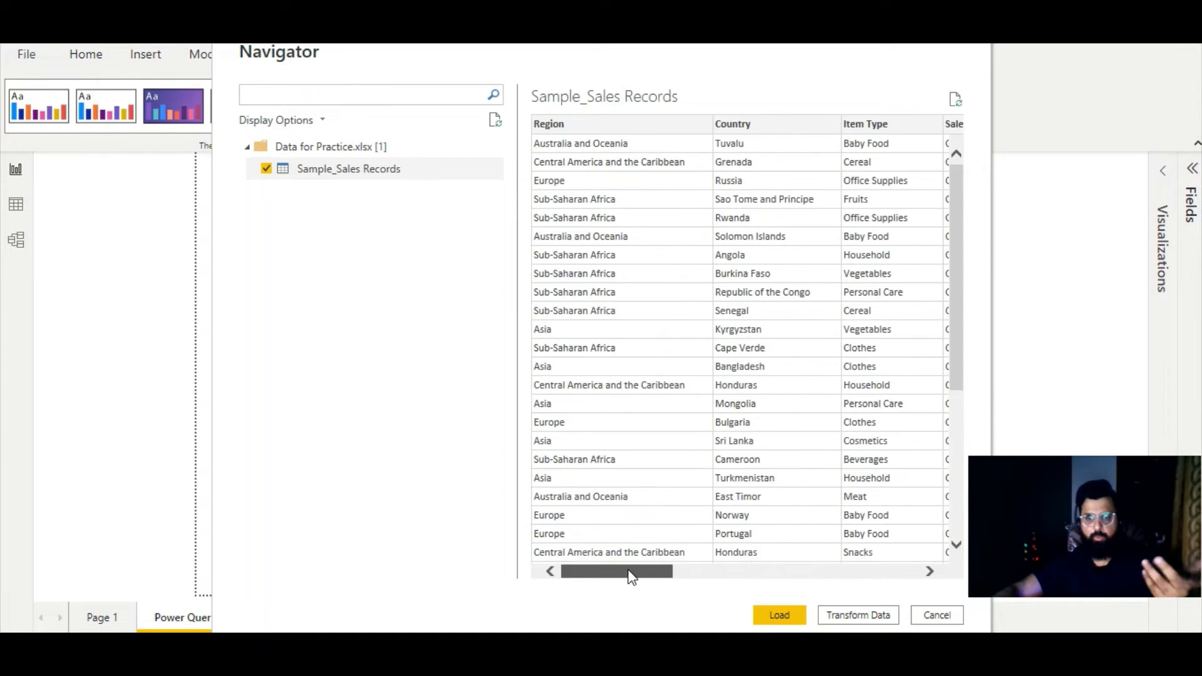
{"action": "left_click", "coordinate": [865, 621]}
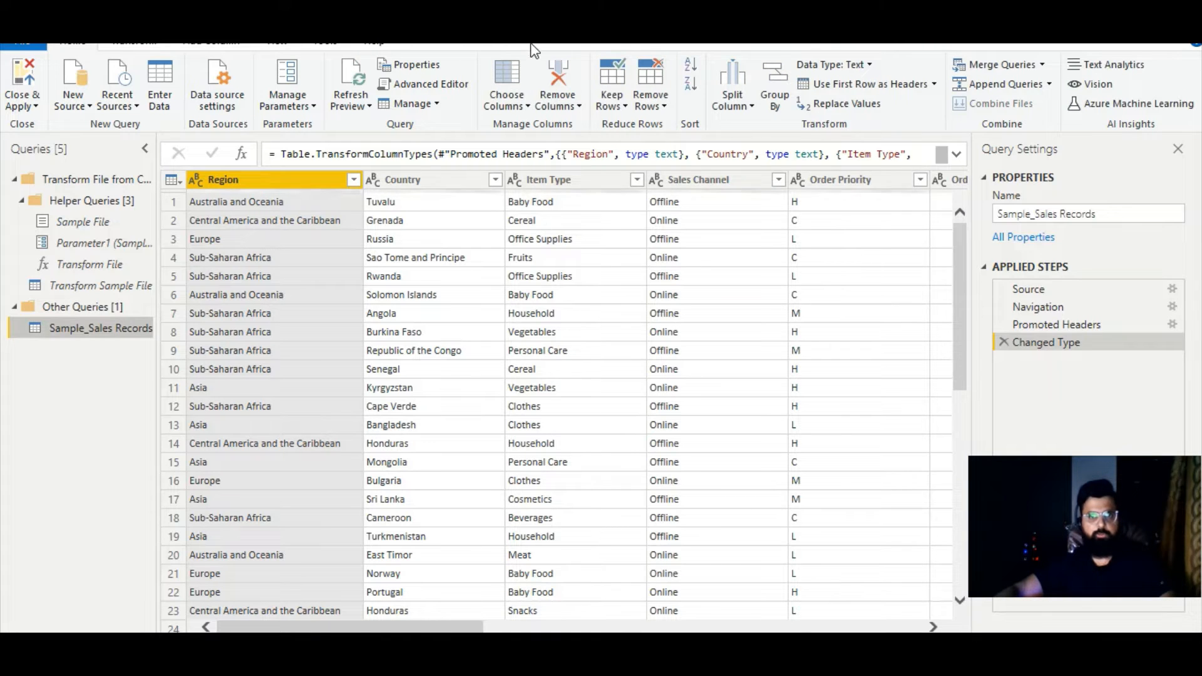
- Review the query's Promoted Headers, Navigation and Source steps, including the source file path, and return to the Changed Type step
{"action": "left_click_drag", "start_coordinate": [533, 45], "coordinate": [532, 50]}
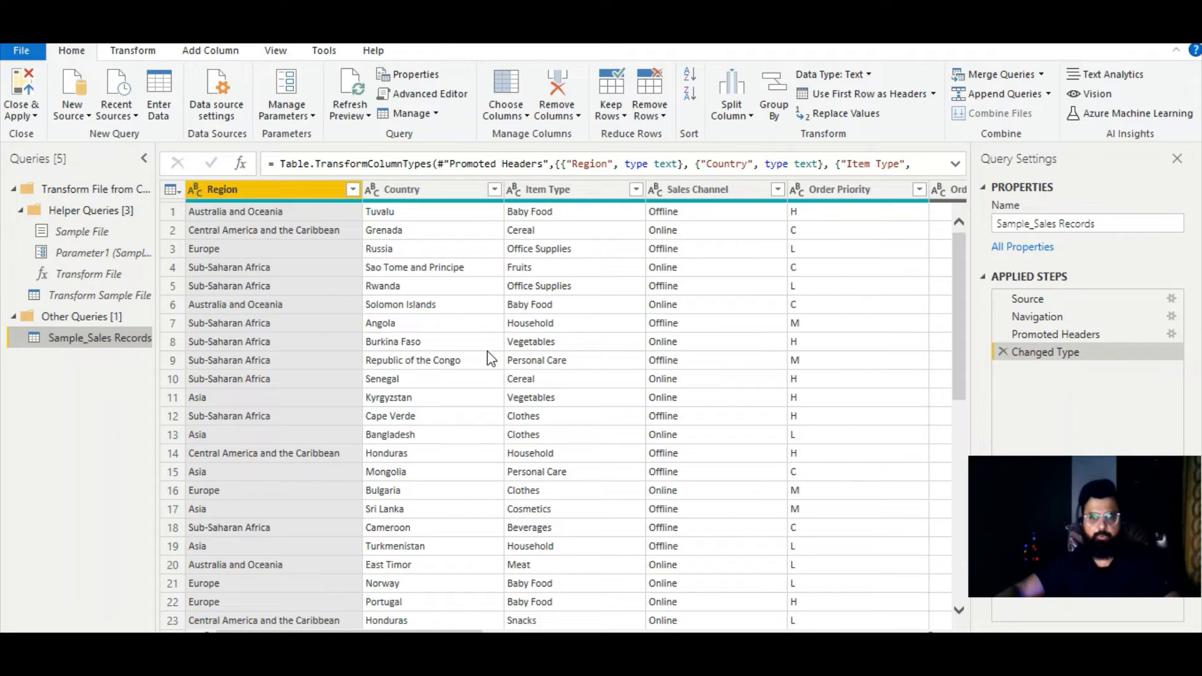
{"action": "left_click", "coordinate": [1064, 335]}
{"action": "left_click", "coordinate": [1047, 316]}
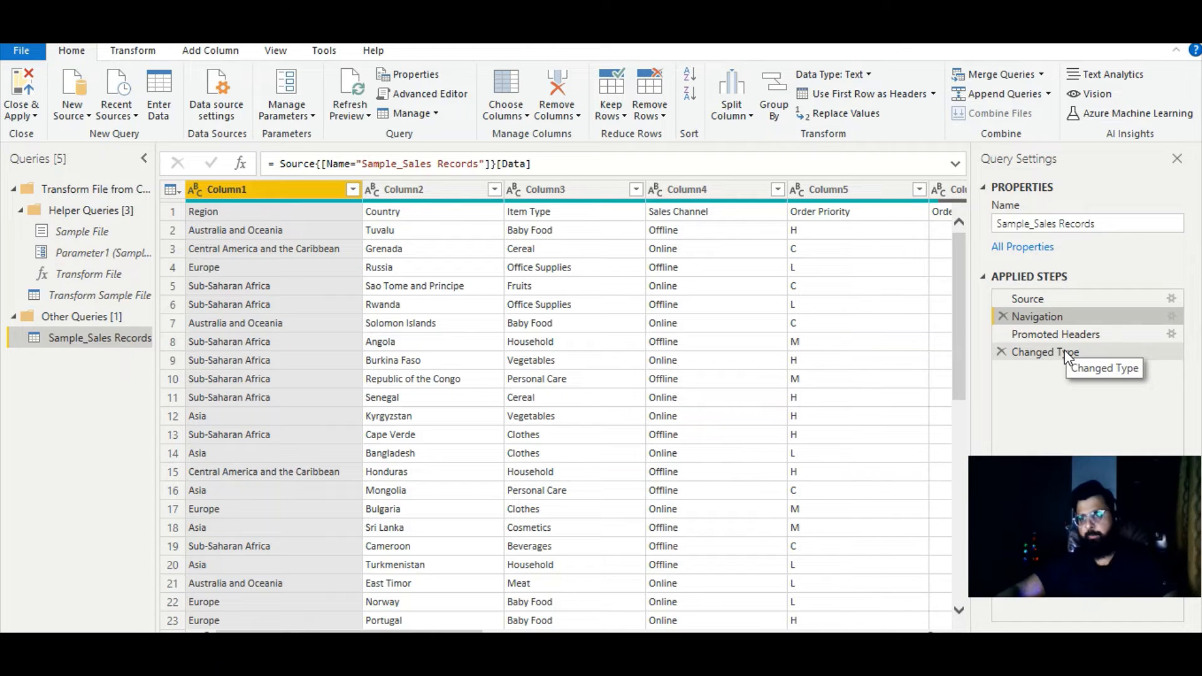
{"action": "left_click", "coordinate": [1045, 298]}
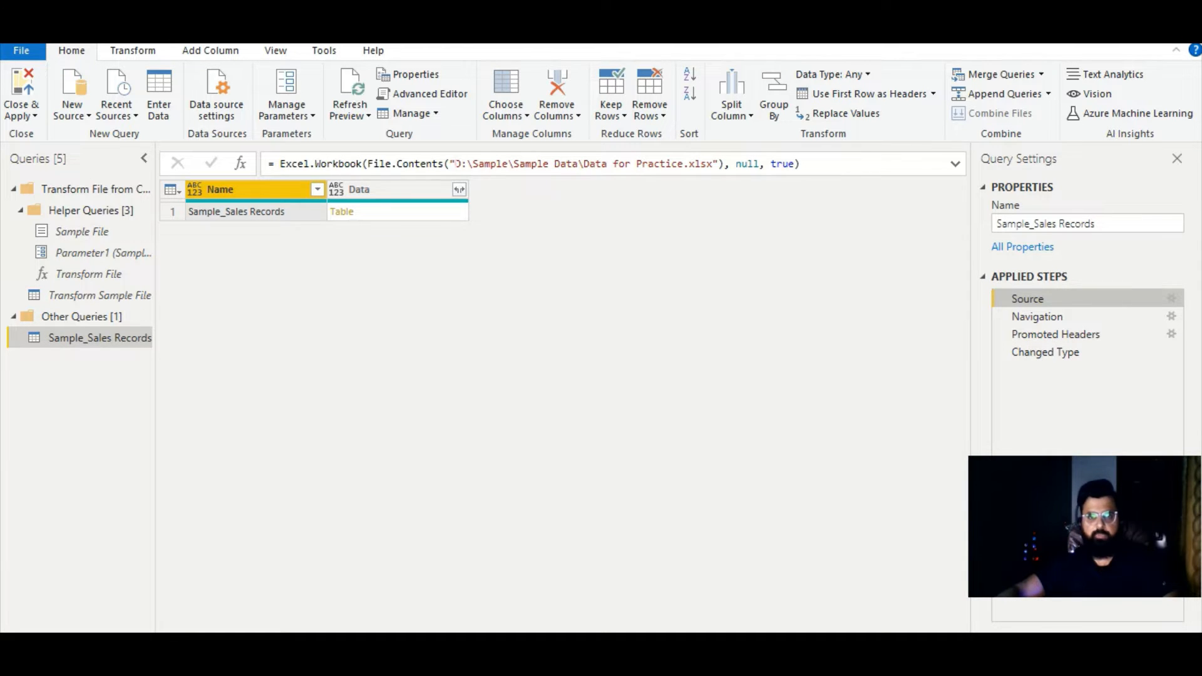
{"action": "left_click_drag", "start_coordinate": [454, 164], "coordinate": [712, 163]}
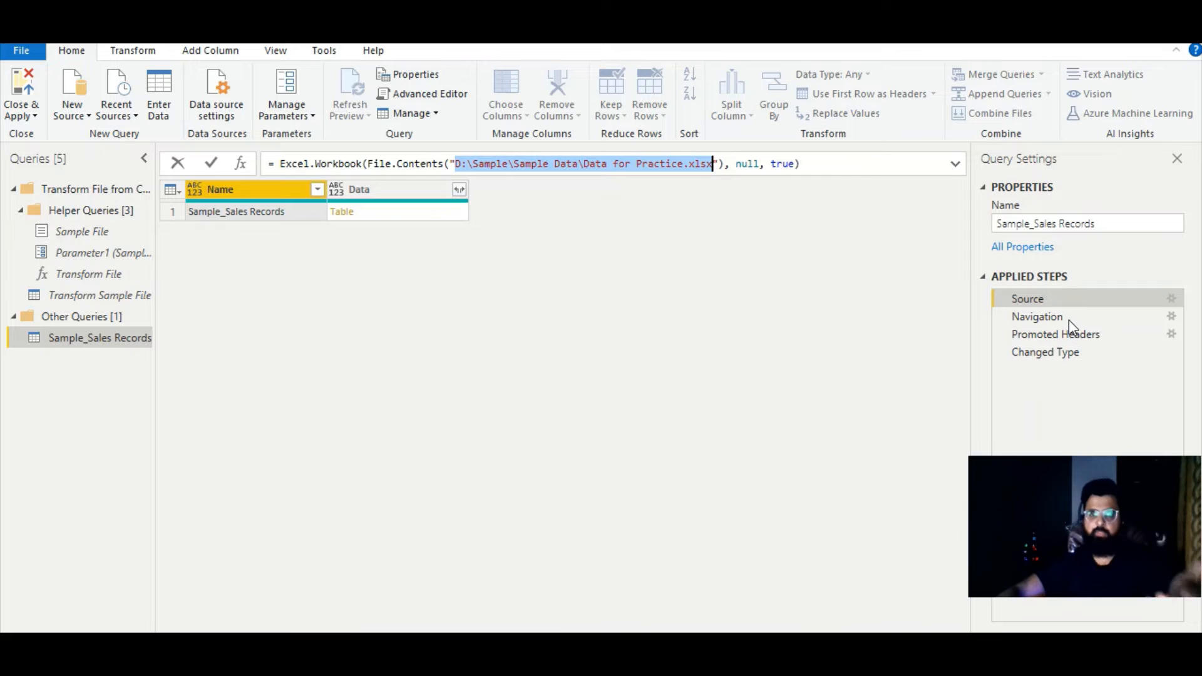
{"action": "left_click", "coordinate": [780, 396]}
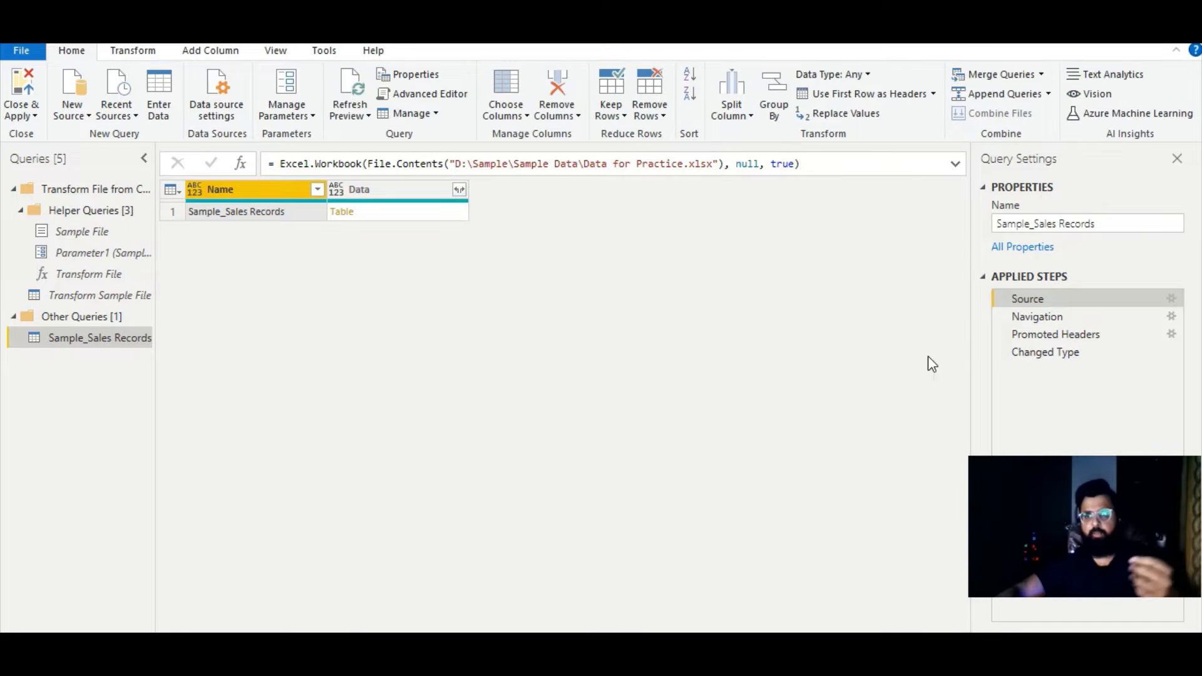
{"action": "left_click", "coordinate": [1044, 354]}
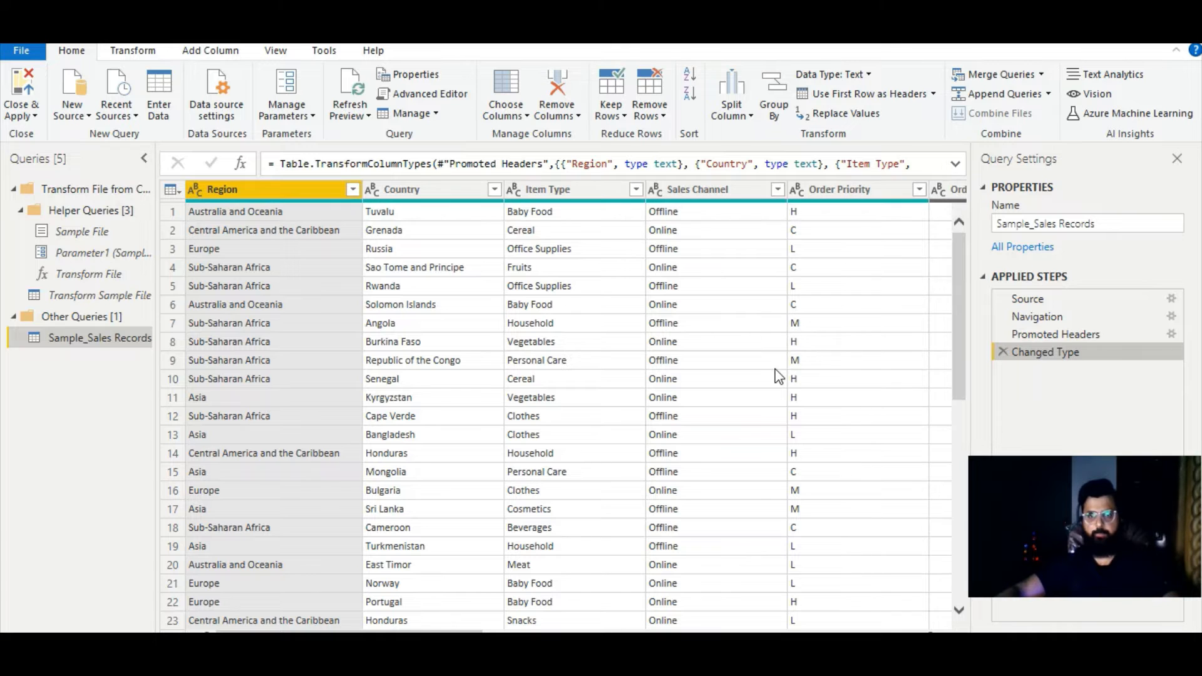
- Look through the sales table's columns and examine the distinct values available for filtering in the Sales Channel column
{"action": "left_click", "coordinate": [377, 194], "text": "ctrl"}
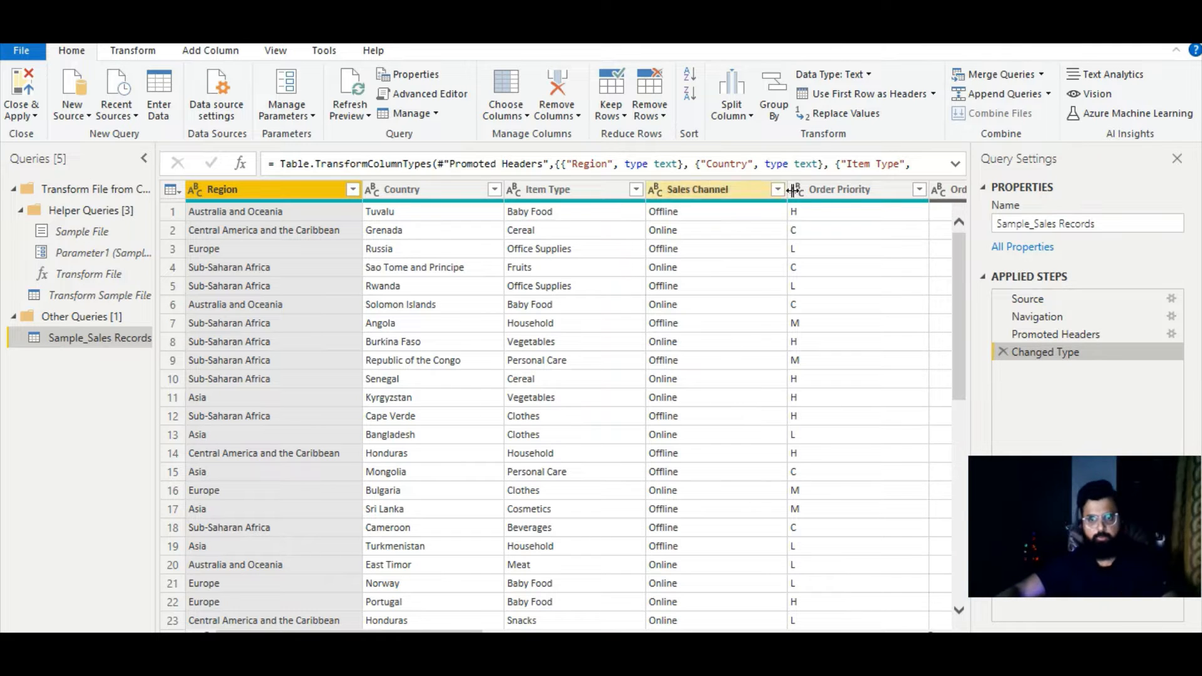
{"action": "left_click", "coordinate": [837, 190]}
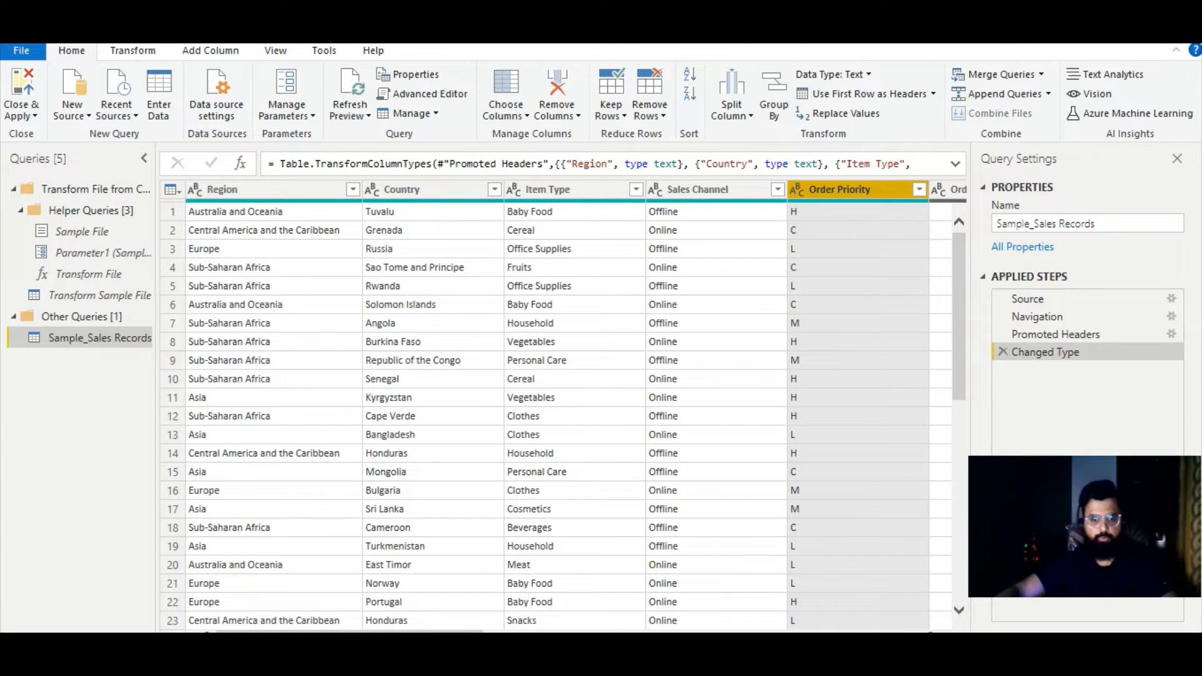
{"action": "scroll", "coordinate": [674, 527], "scroll_direction": "right", "scroll_amount": 5}
{"action": "left_click_drag", "start_coordinate": [476, 631], "coordinate": [427, 632]}
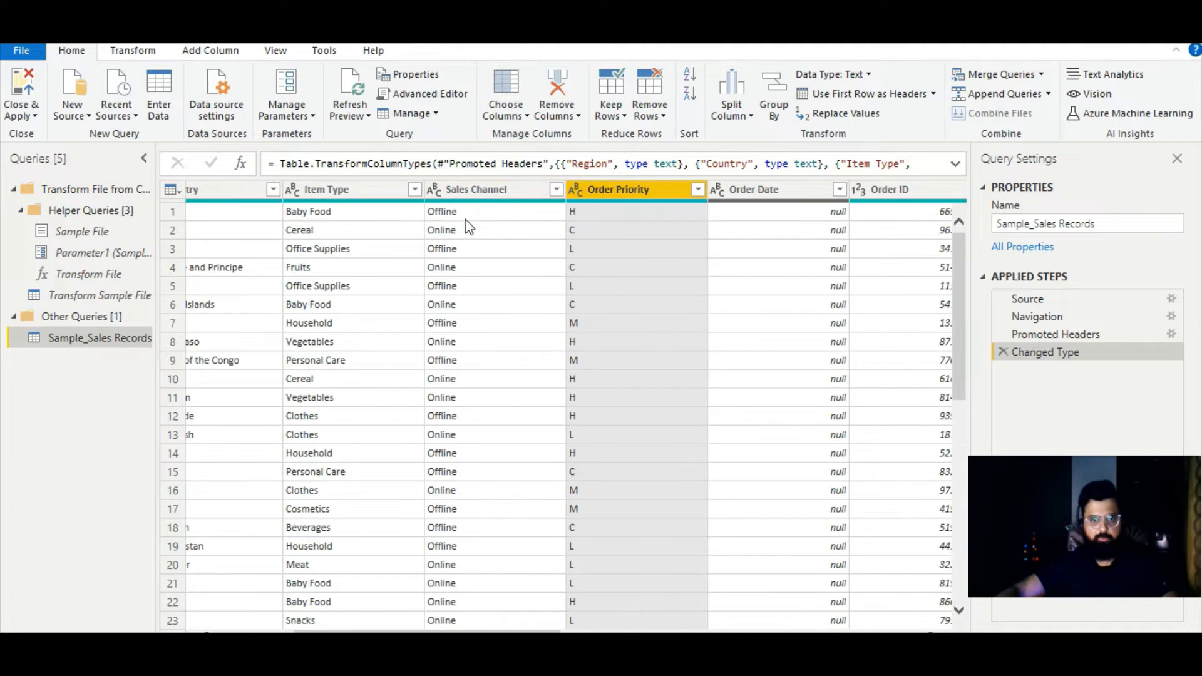
{"action": "left_click", "coordinate": [493, 490]}
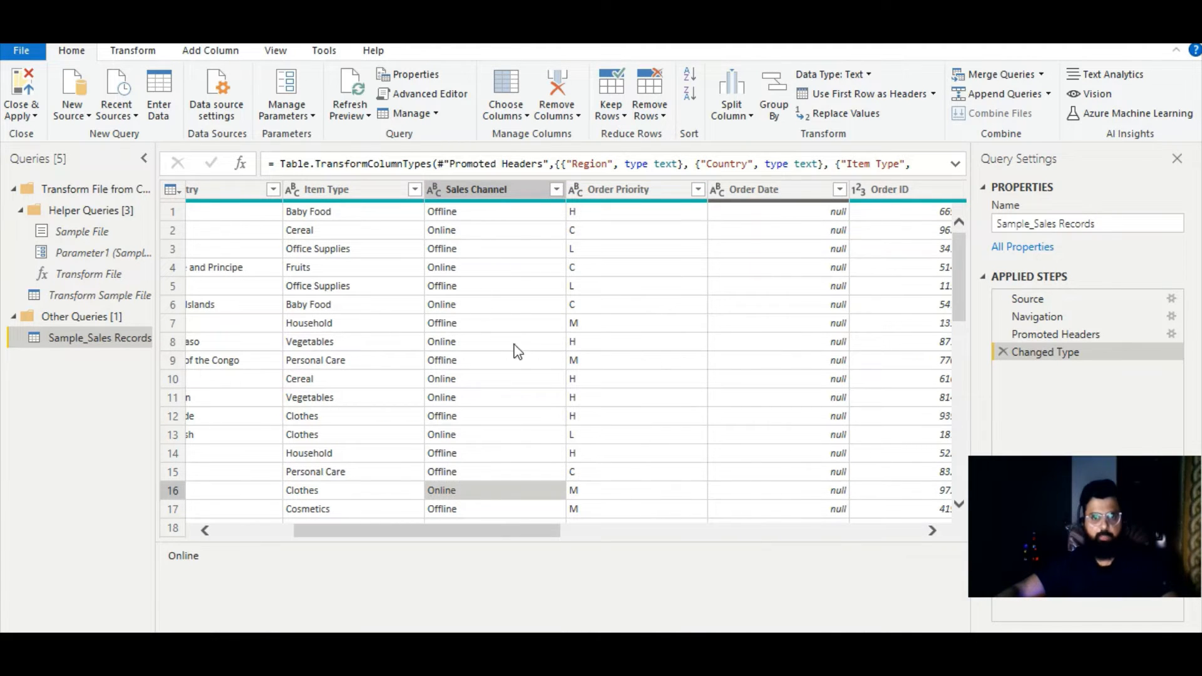
{"action": "left_click", "coordinate": [492, 189]}
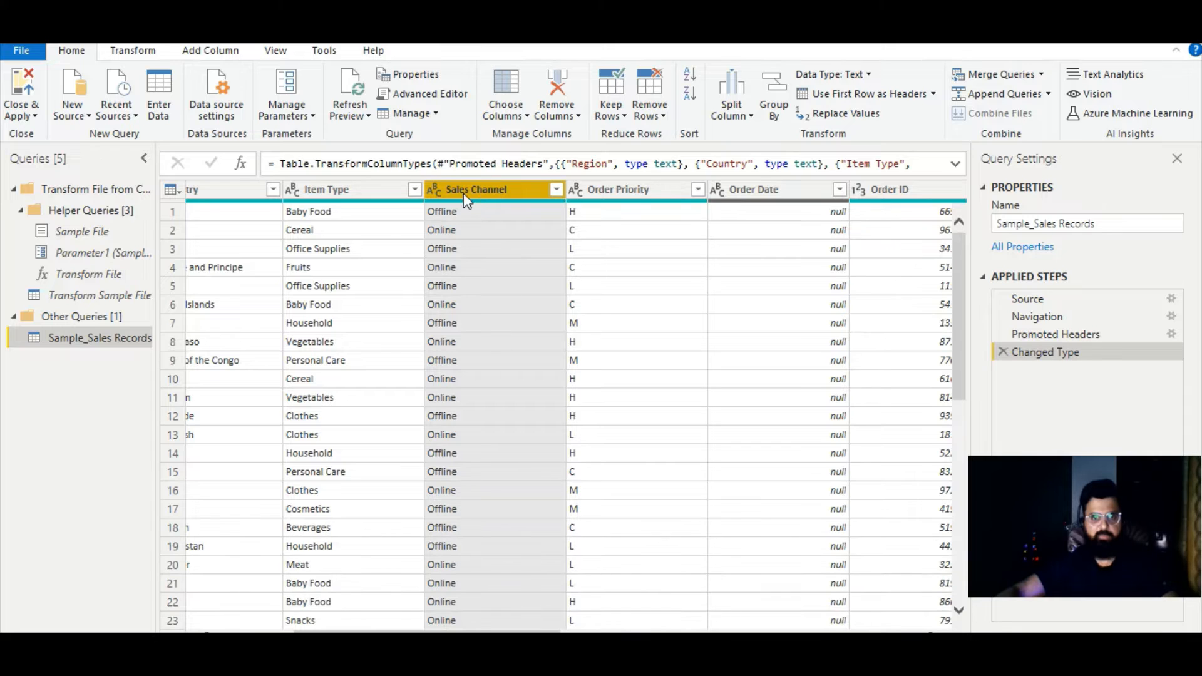
{"action": "left_click", "coordinate": [560, 191]}
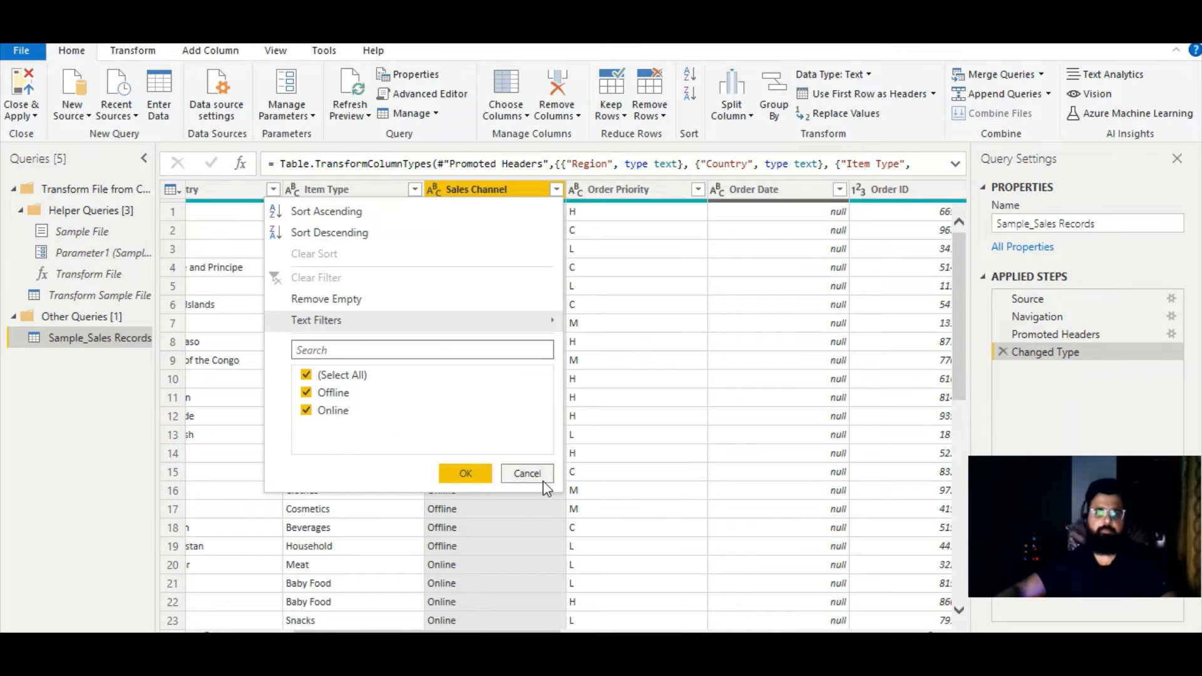
{"action": "left_click", "coordinate": [527, 473]}
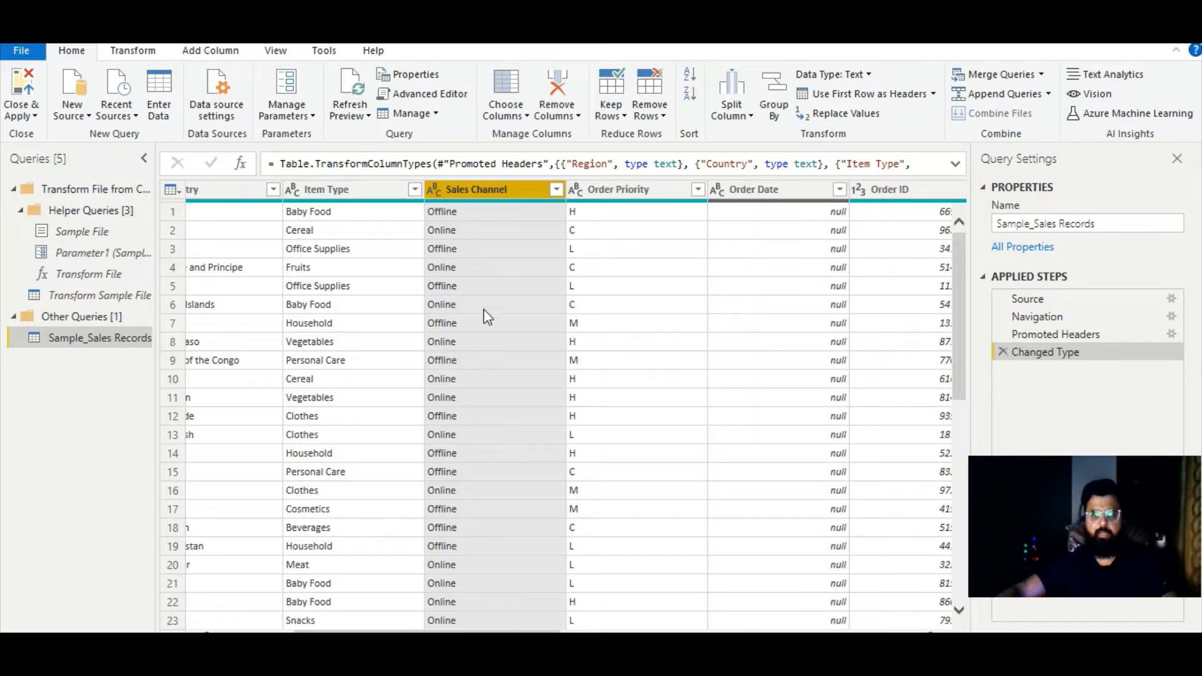
{"action": "left_click", "coordinate": [556, 190]}
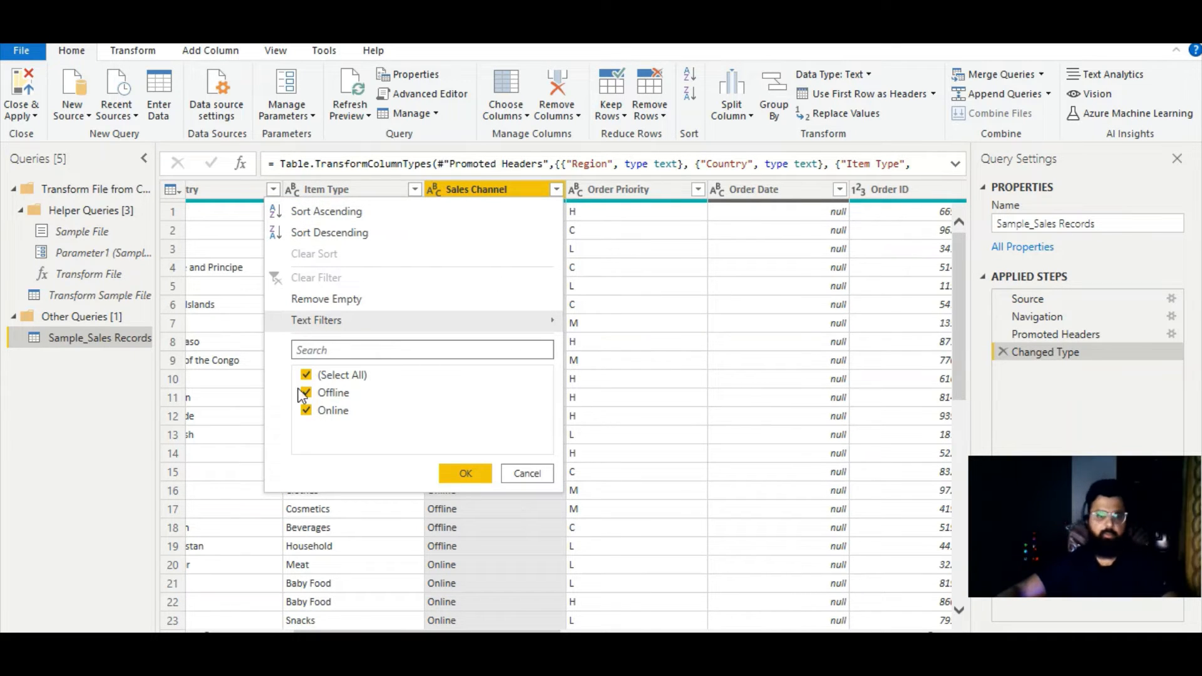
{"action": "left_click", "coordinate": [526, 474]}
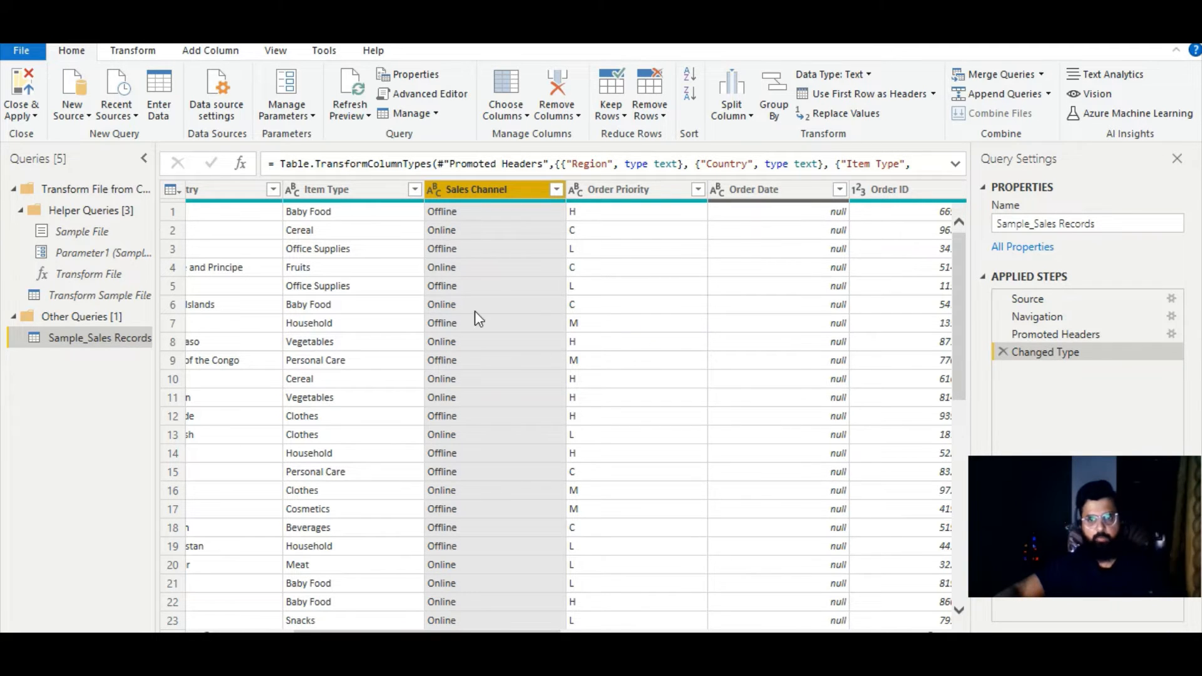
- Replace the value Offline with Online in the Sales Channel column and check the column's remaining distinct values
{"action": "left_click", "coordinate": [864, 115]}
{"action": "left_click_drag", "start_coordinate": [555, 240], "coordinate": [814, 270]}
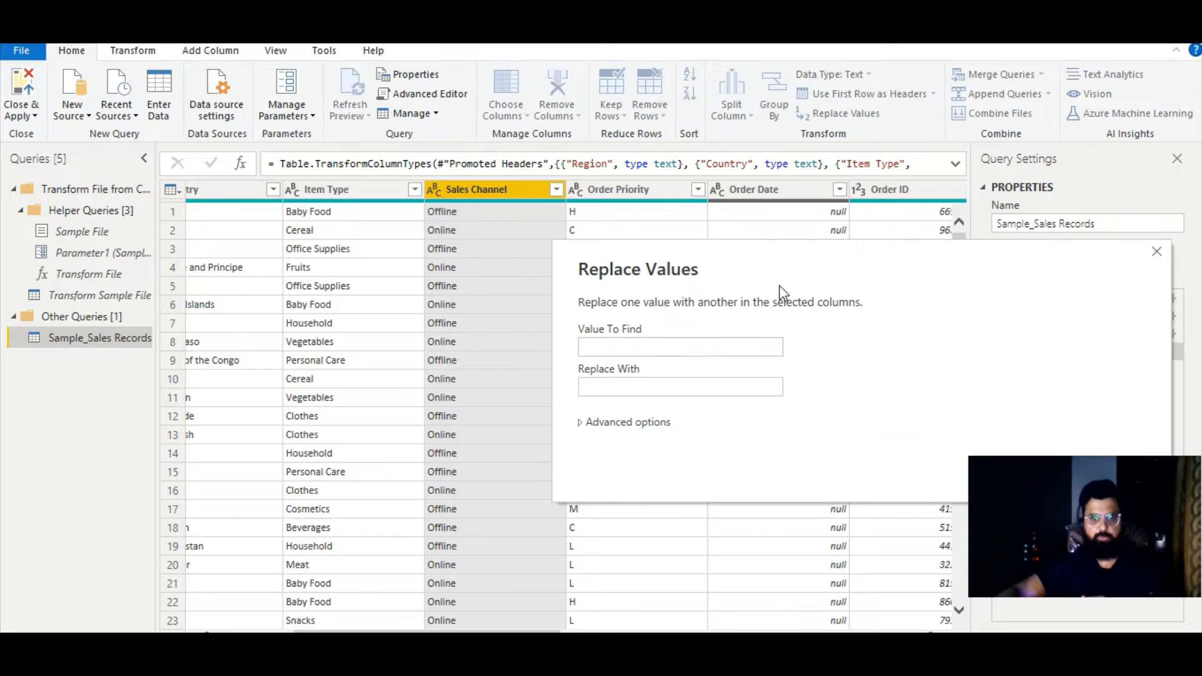
{"action": "left_click", "coordinate": [682, 348]}
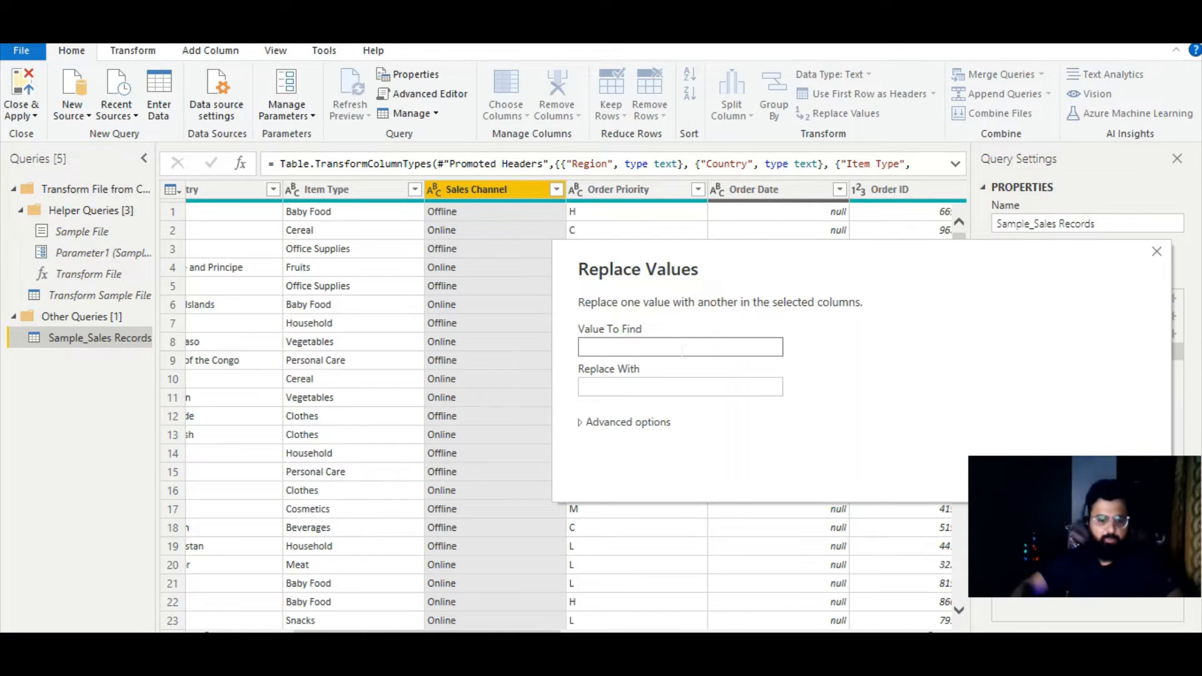
{"action": "type", "text": "Offline"}
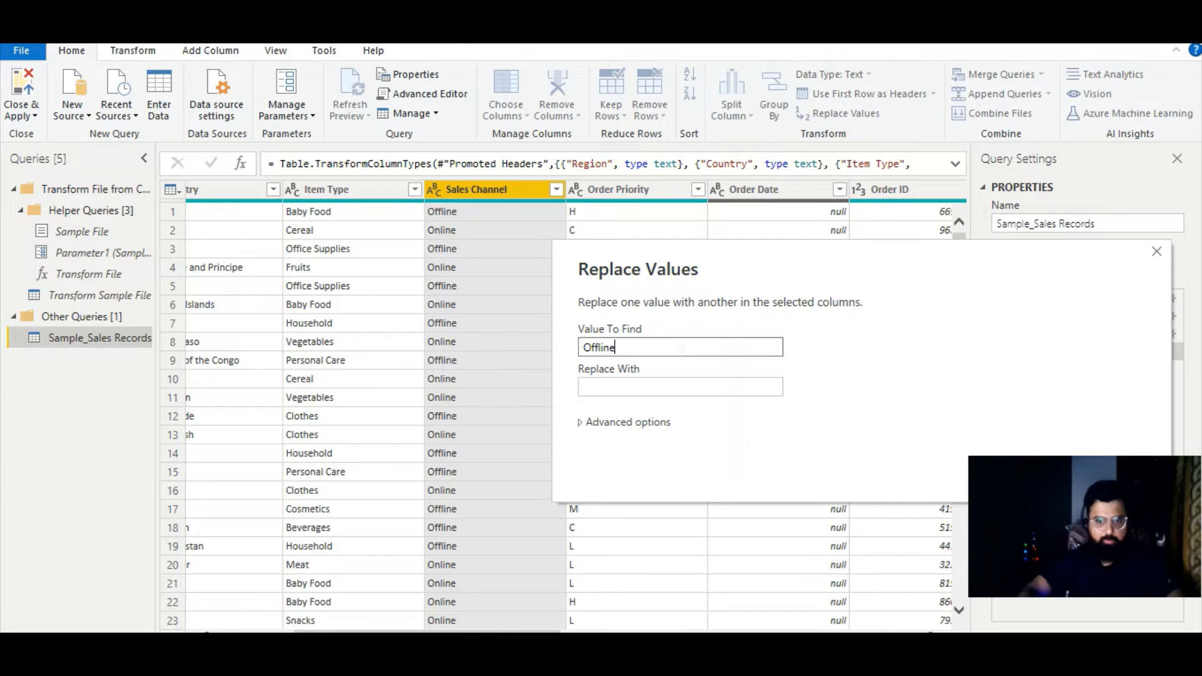
{"action": "left_click", "coordinate": [675, 385]}
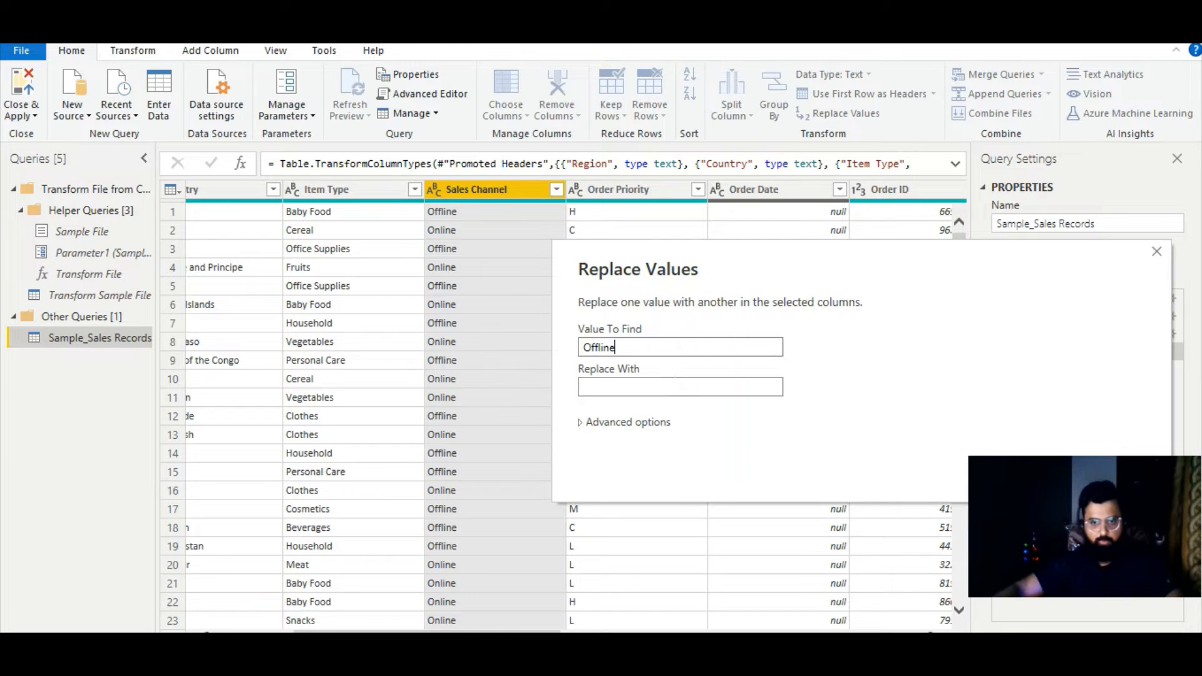
{"action": "type", "text": "Online"}
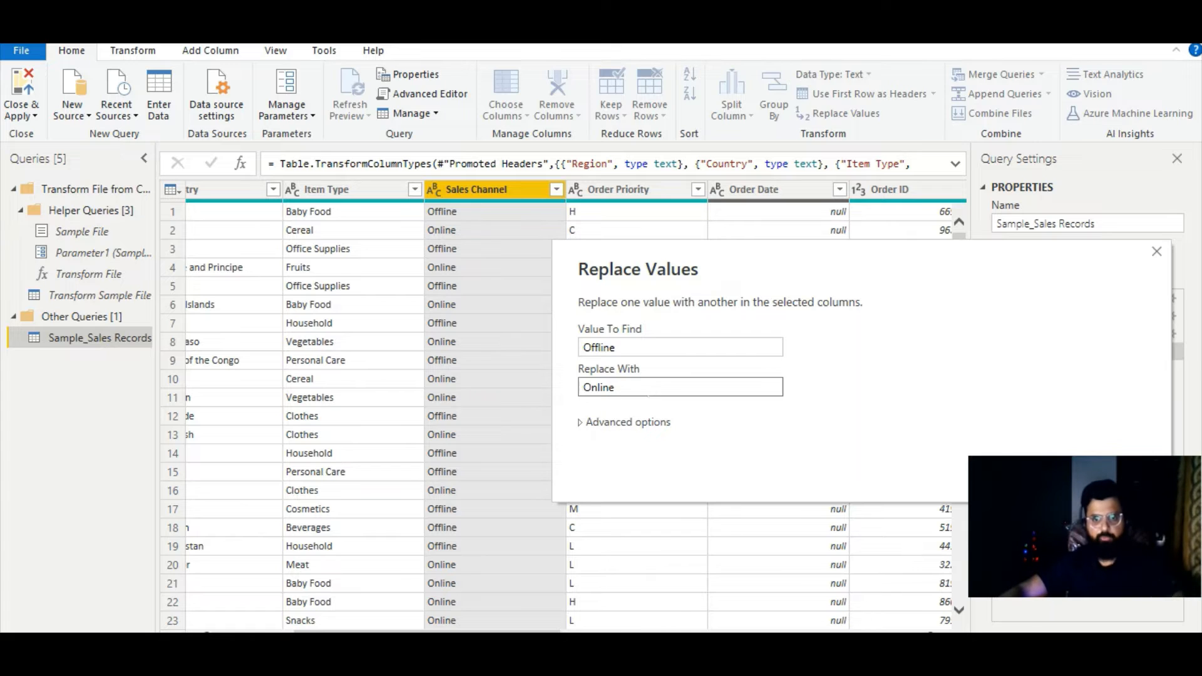
{"action": "left_click", "coordinate": [1040, 473]}
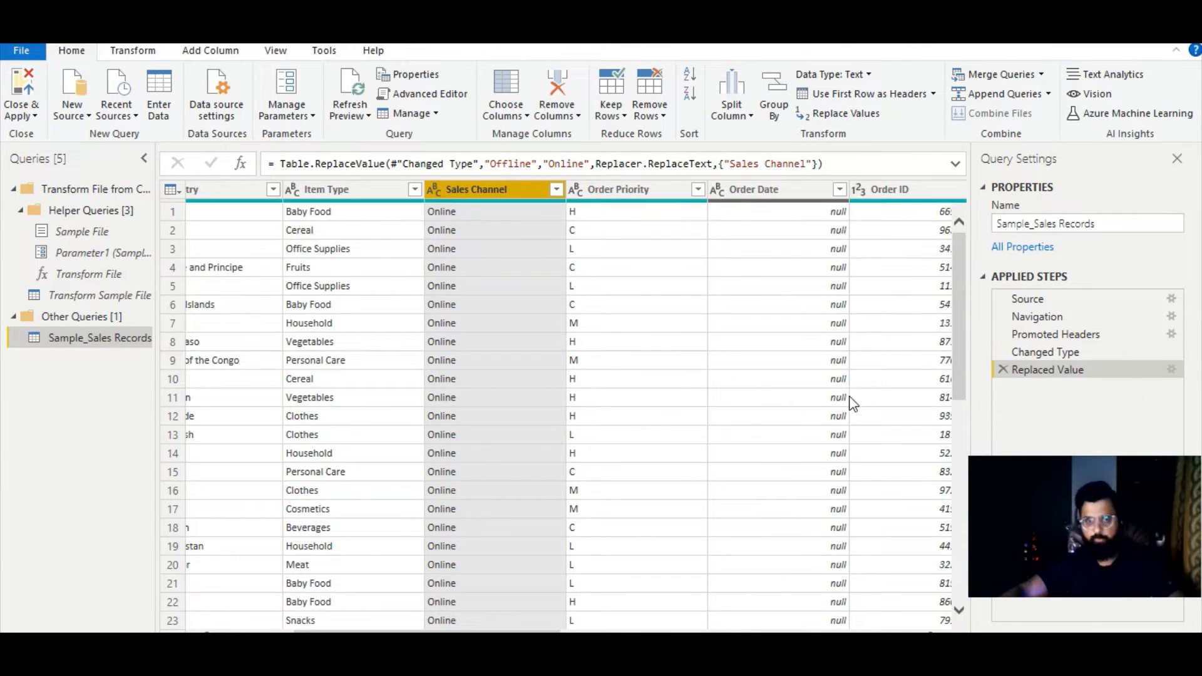
{"action": "left_click", "coordinate": [555, 192]}
{"action": "left_click", "coordinate": [548, 474]}
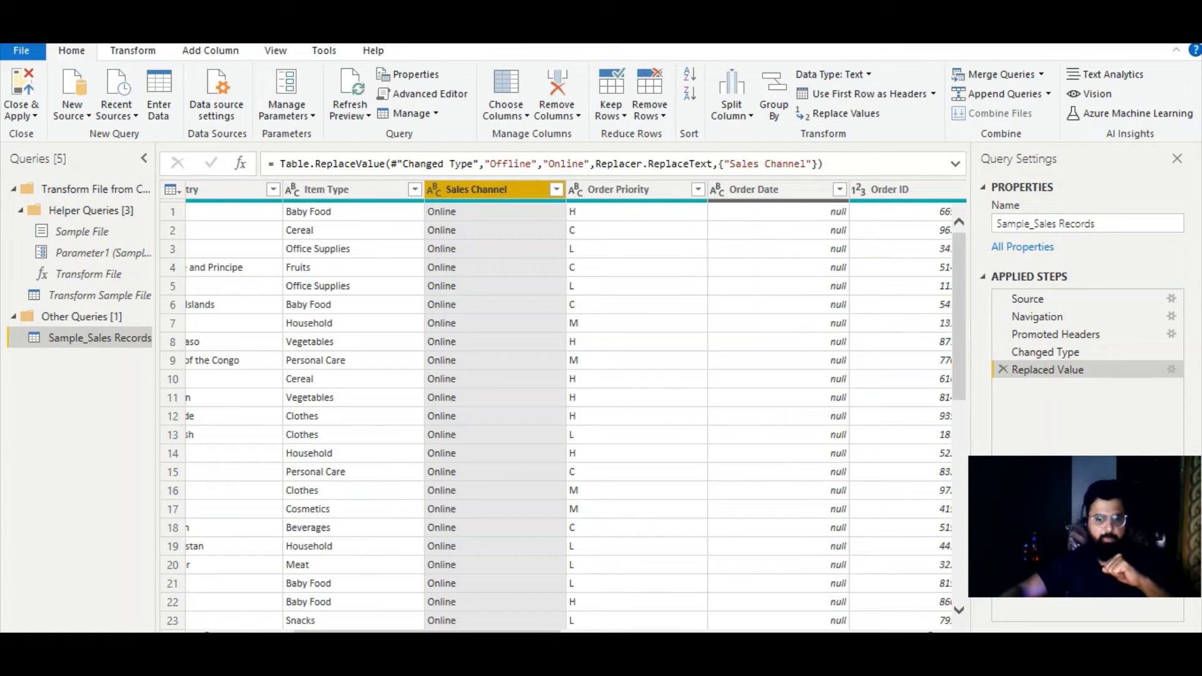
- Select the Region column and examine its entries down to the last row of the table
{"action": "scroll", "coordinate": [564, 407], "scroll_direction": "left", "scroll_amount": 4}
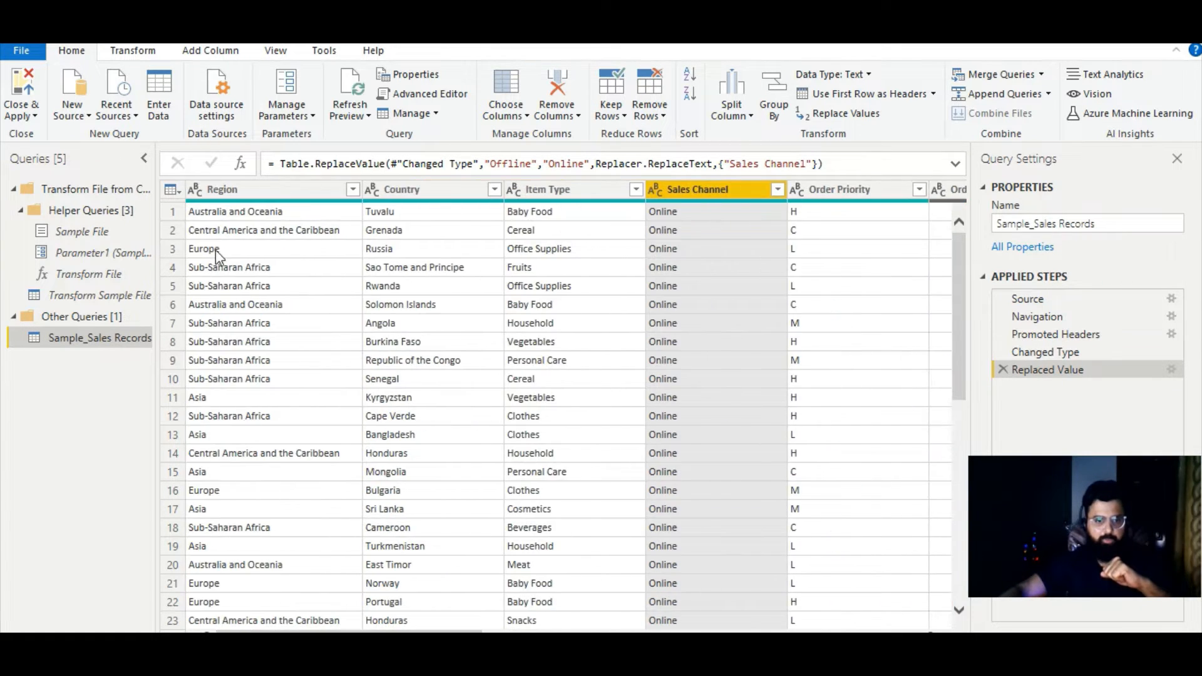
{"action": "left_click", "coordinate": [230, 188]}
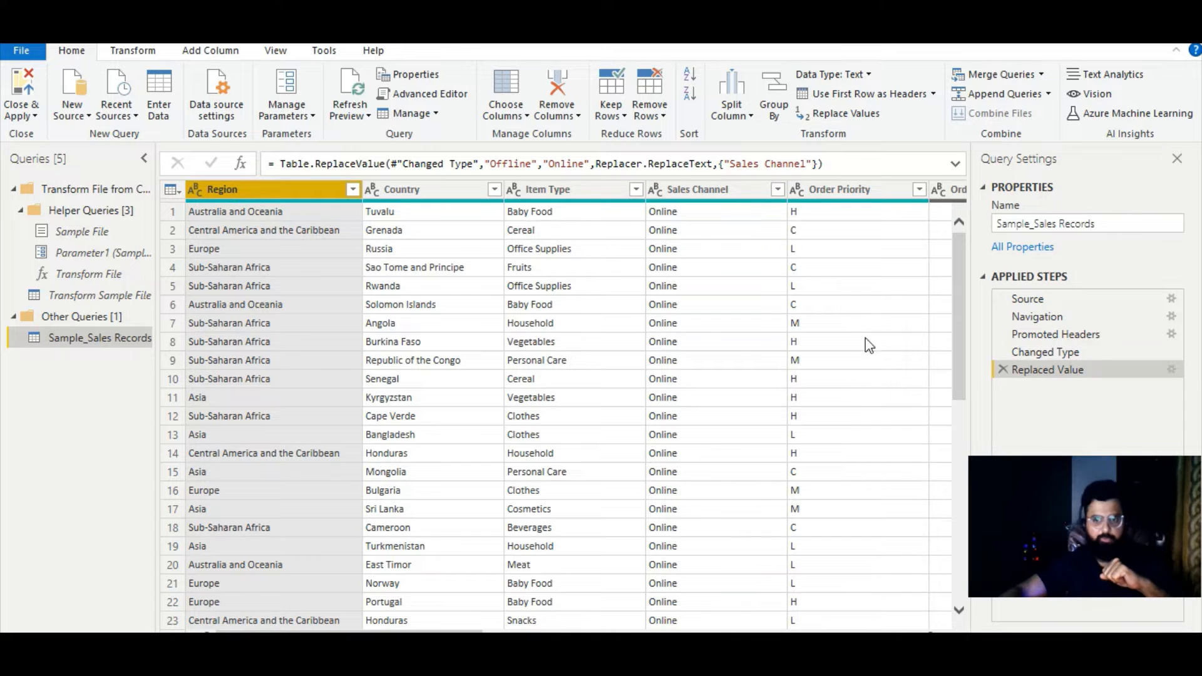
{"action": "left_click_drag", "start_coordinate": [957, 317], "coordinate": [957, 604]}
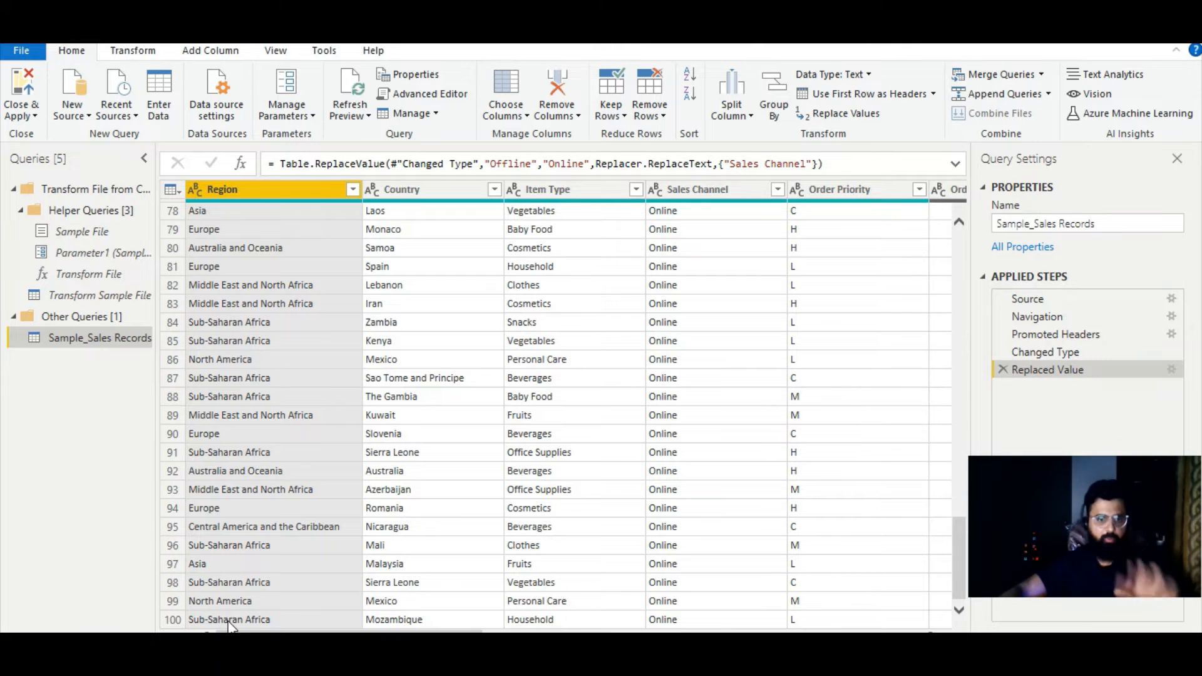
- Switch to the Excel workbook and look through the Sales Channel and Region entries down to the last record
{"action": "scroll", "coordinate": [232, 620], "scroll_direction": "up", "scroll_amount": 20}
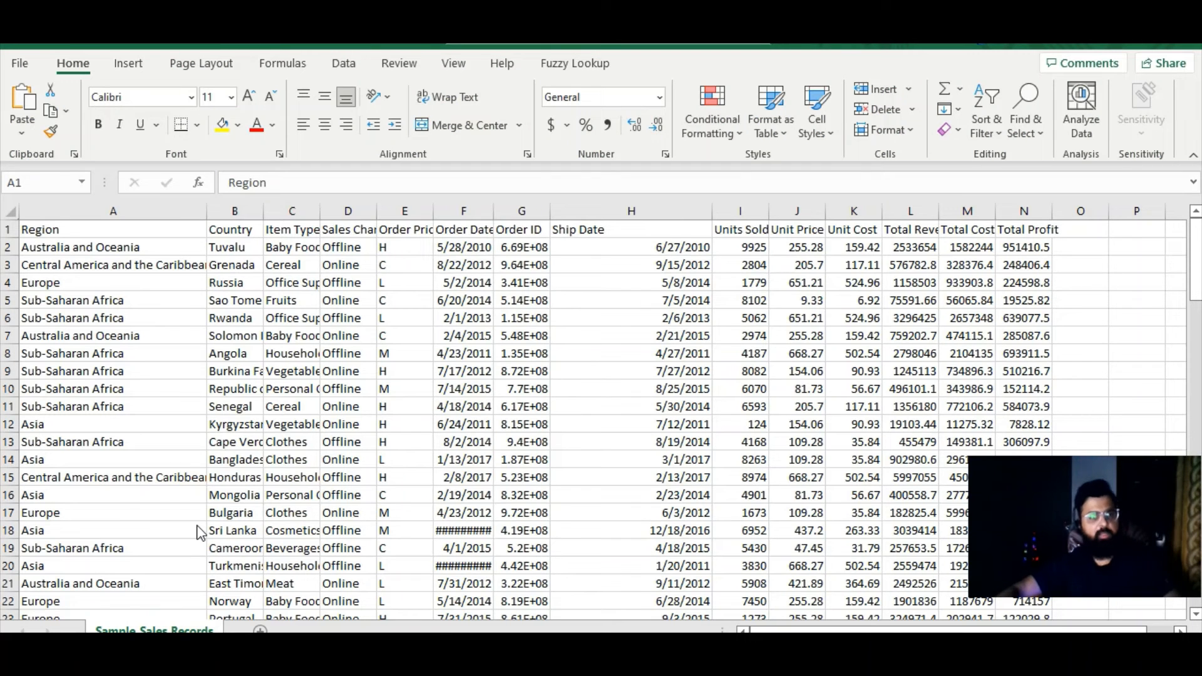
{"action": "left_click", "coordinate": [410, 262]}
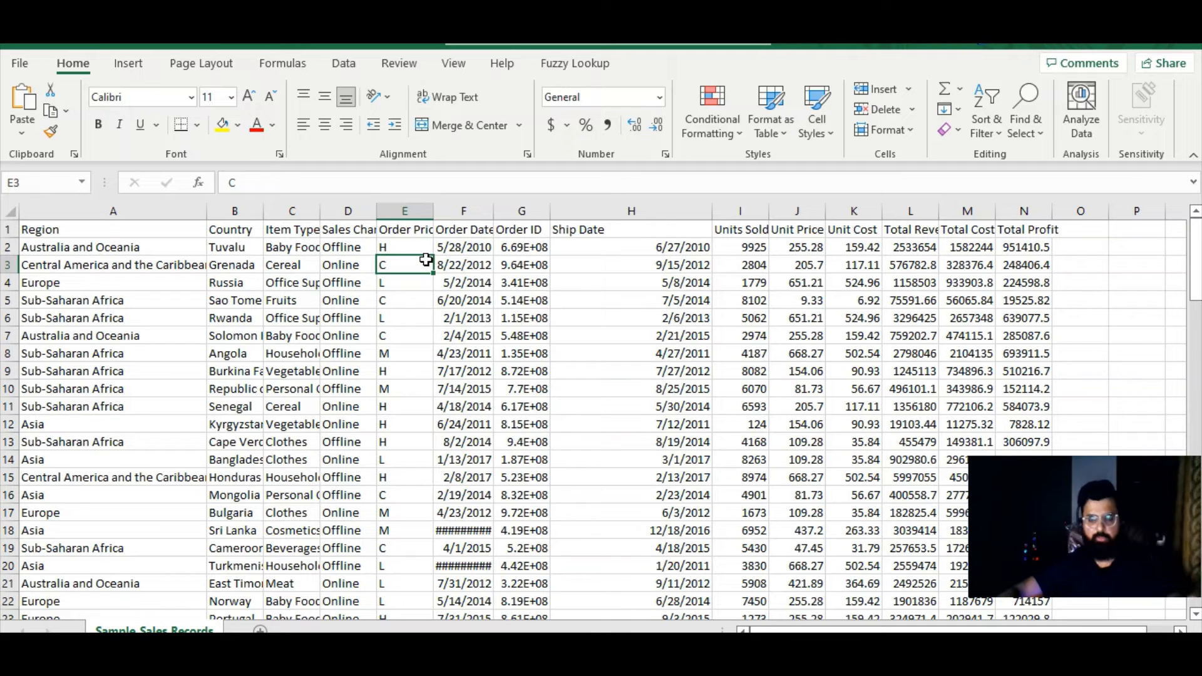
{"action": "left_click", "coordinate": [329, 259]}
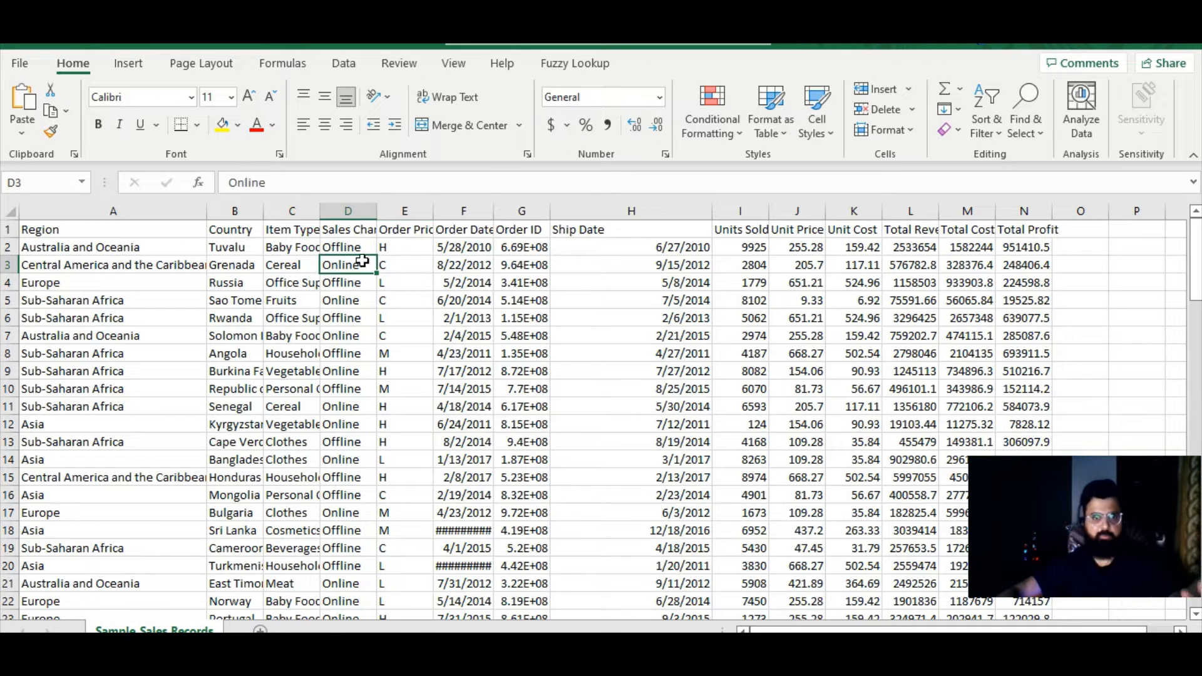
{"action": "scroll", "coordinate": [364, 490], "scroll_direction": "down", "scroll_amount": 14}
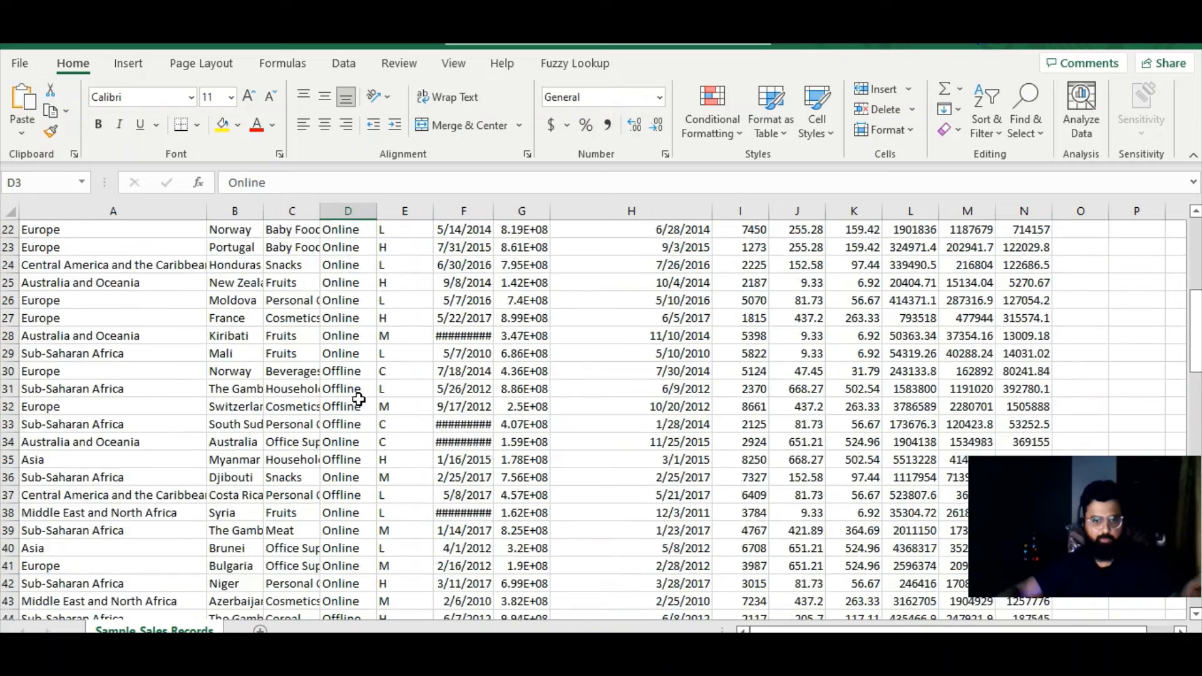
{"action": "left_click", "coordinate": [344, 459]}
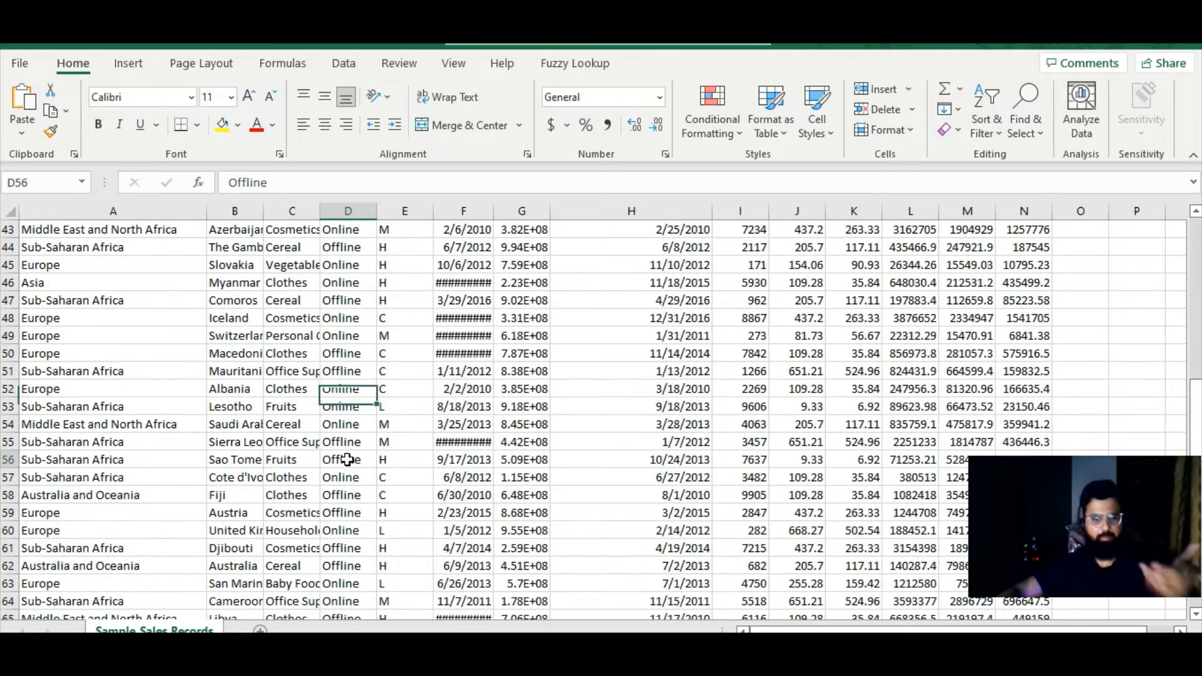
{"action": "left_click", "coordinate": [123, 495]}
{"action": "key", "text": "Down"}
{"action": "key", "text": "Down"}
{"action": "key", "text": "Down"}
{"action": "key", "text": "Down"}
{"action": "key", "text": "Down"}
{"action": "key", "text": "Down"}
{"action": "key", "text": "Down"}
{"action": "key", "text": "Down"}
{"action": "key", "text": "Down"}
{"action": "key", "text": "Down"}
{"action": "key", "text": "Down"}
{"action": "key", "text": "Down"}
{"action": "key", "text": "Down"}
{"action": "key", "text": "Down"}
{"action": "key", "text": "Down"}
{"action": "key", "text": "Down"}
{"action": "key", "text": "Down"}
{"action": "key", "text": "Down"}
{"action": "key", "text": "Down"}
{"action": "key", "text": "Down"}
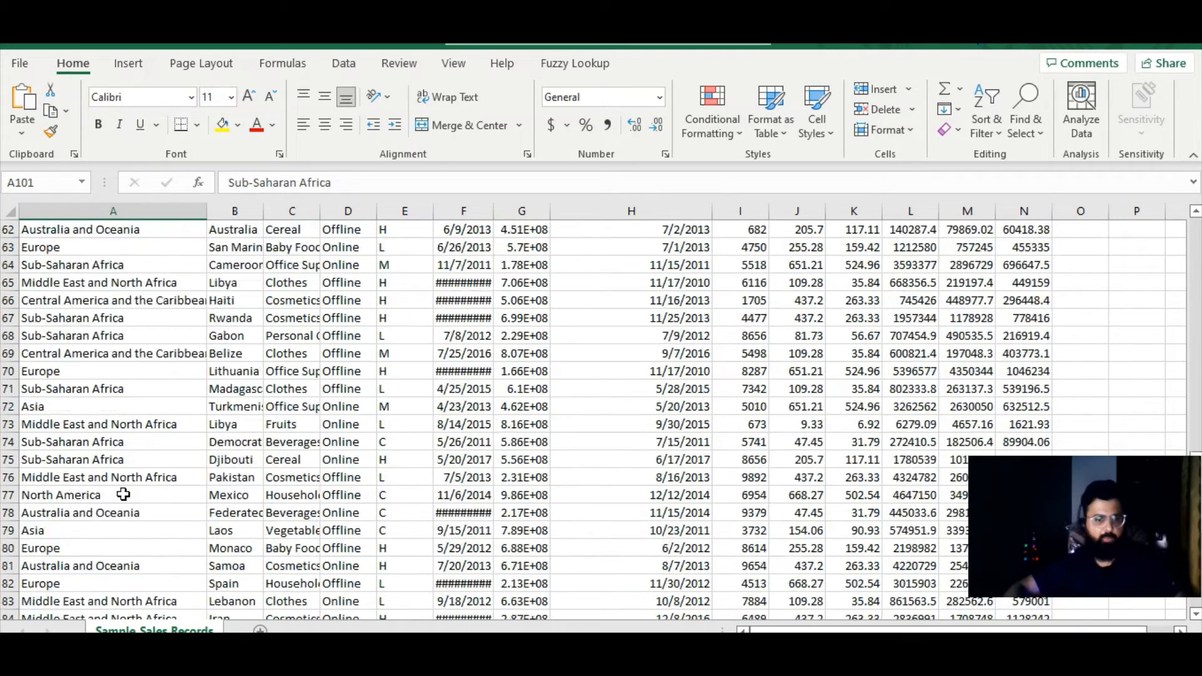
{"action": "key", "text": "Up"}
{"action": "key", "text": "Up"}
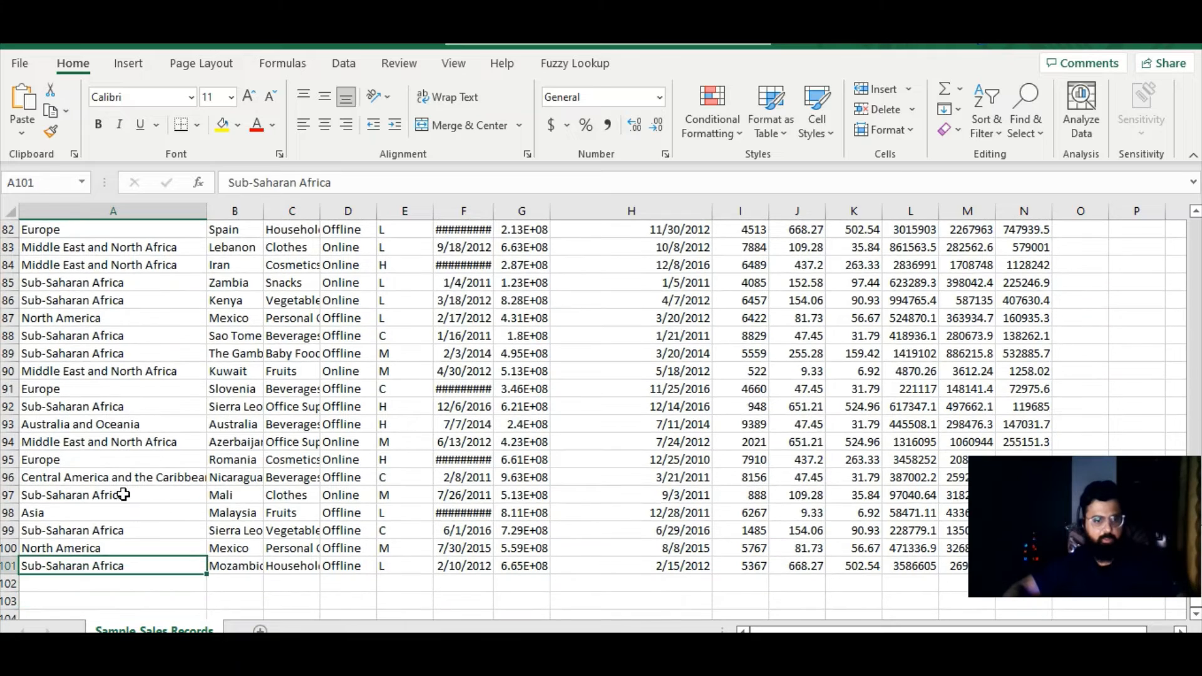
{"action": "key", "text": "ctrl+shift+Up"}
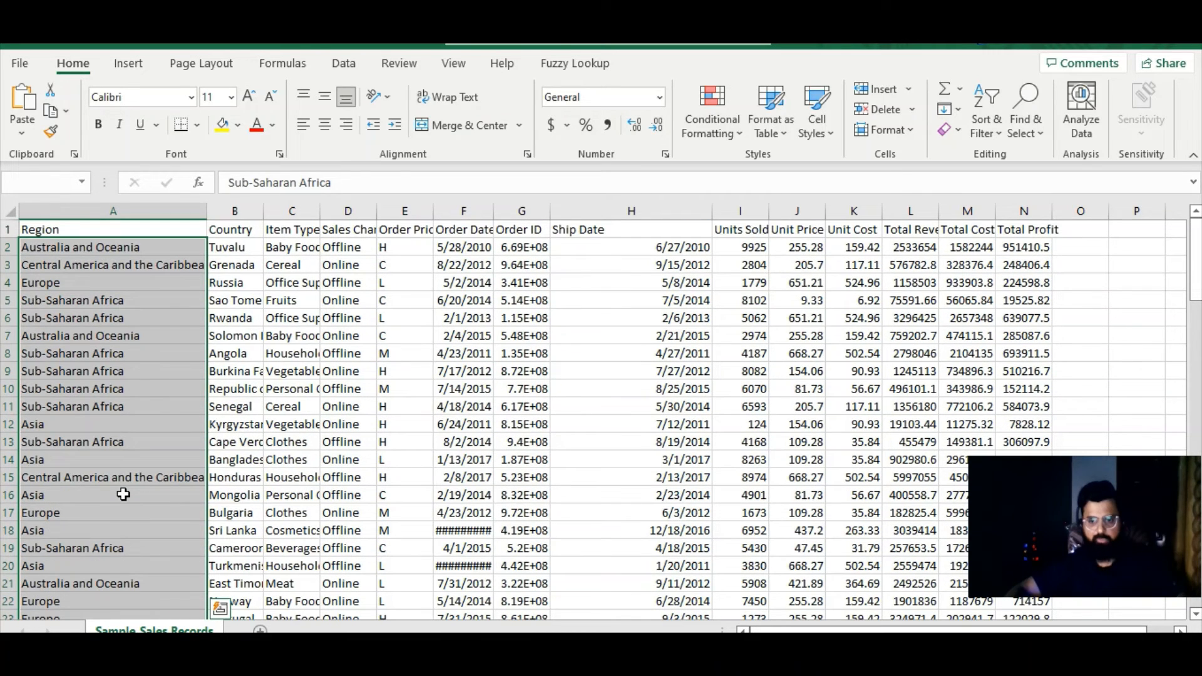
- Start a new record in row 102 with Asia as the region and Pakistan as the country
{"action": "left_click", "coordinate": [94, 495]}
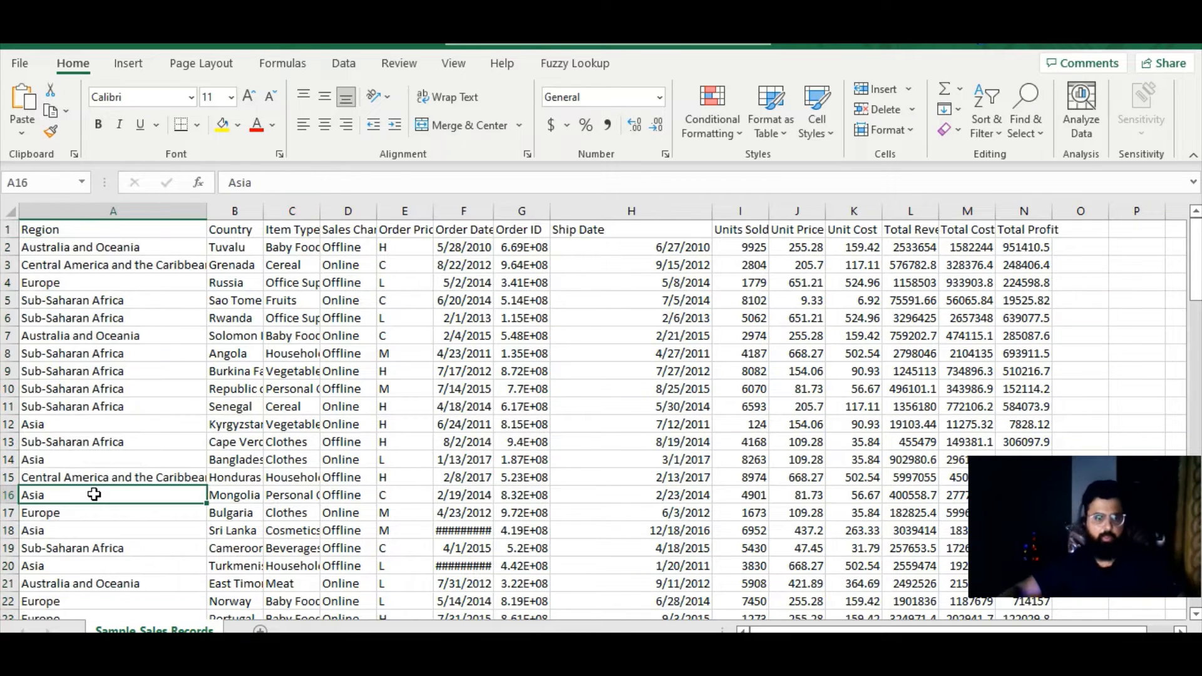
{"action": "key", "text": "ctrl+Down"}
{"action": "scroll", "coordinate": [94, 495], "scroll_direction": "down", "scroll_amount": 1}
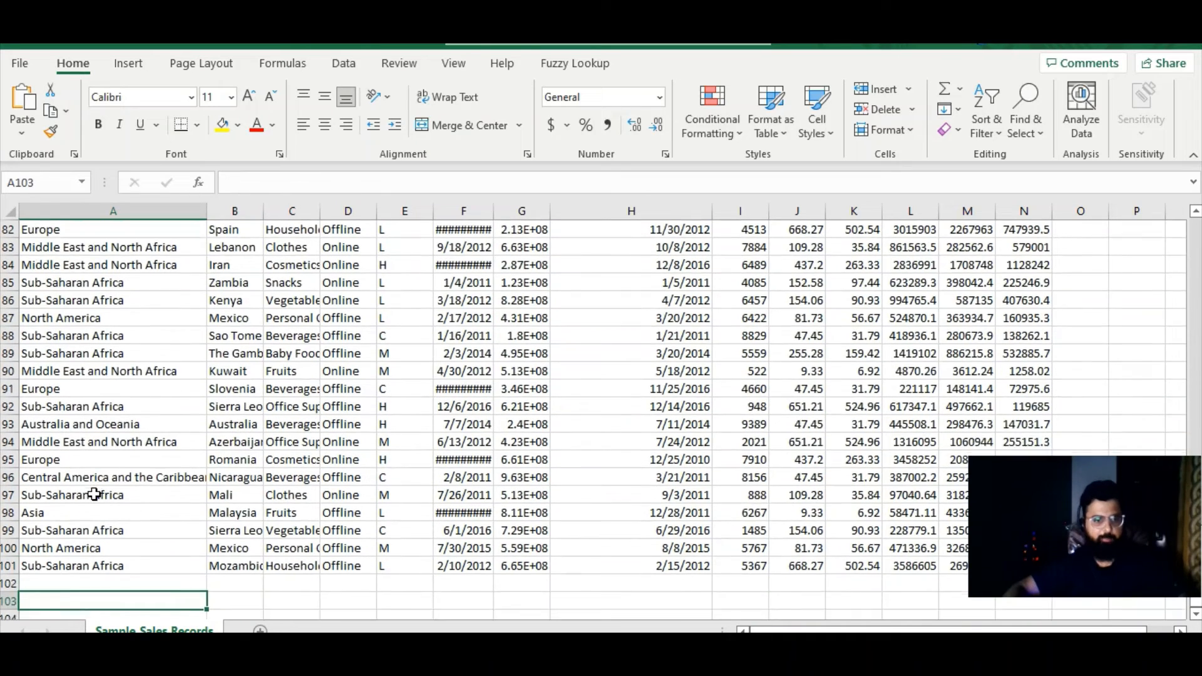
{"action": "key", "text": "Down"}
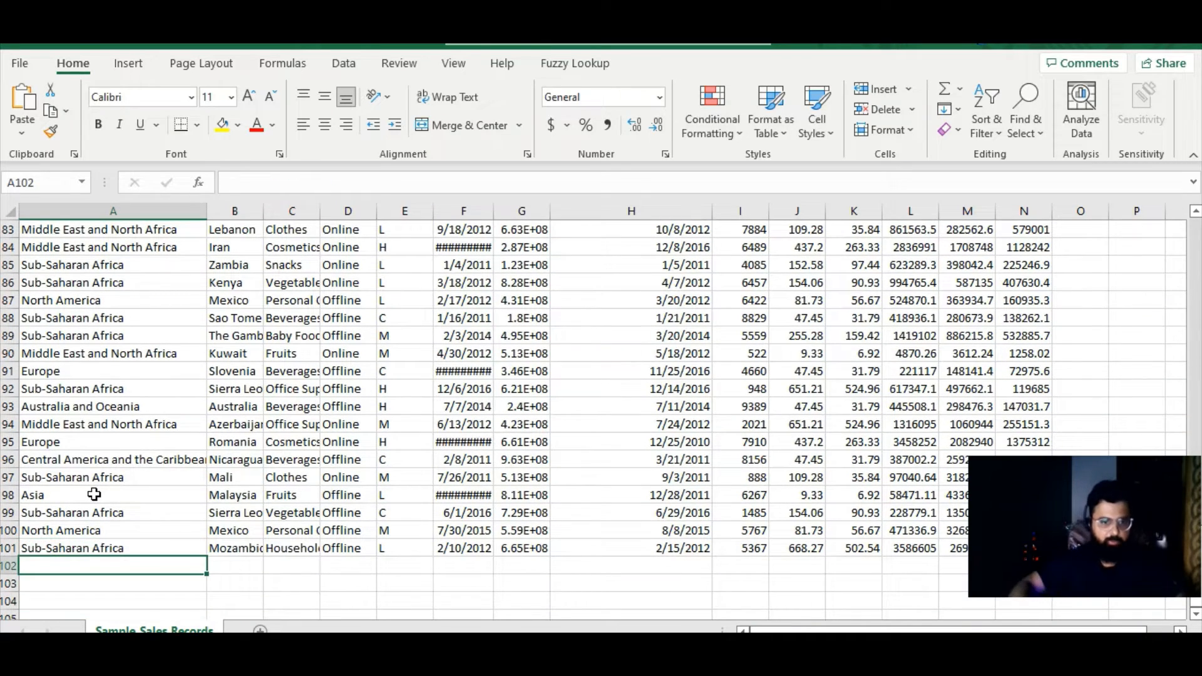
{"action": "key", "text": "Right"}
{"action": "type", "text": "Pakistan"}
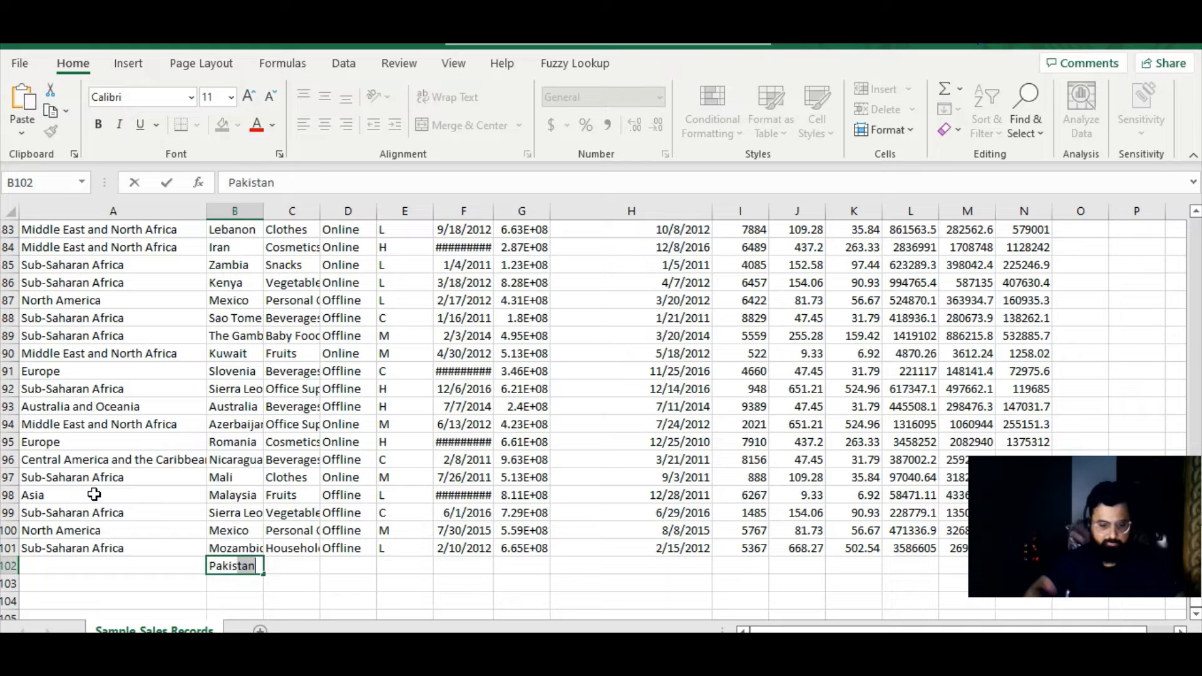
{"action": "key", "text": "Tab"}
{"action": "key", "text": "Left"}
{"action": "key", "text": "Left"}
{"action": "type", "text": "Asia"}
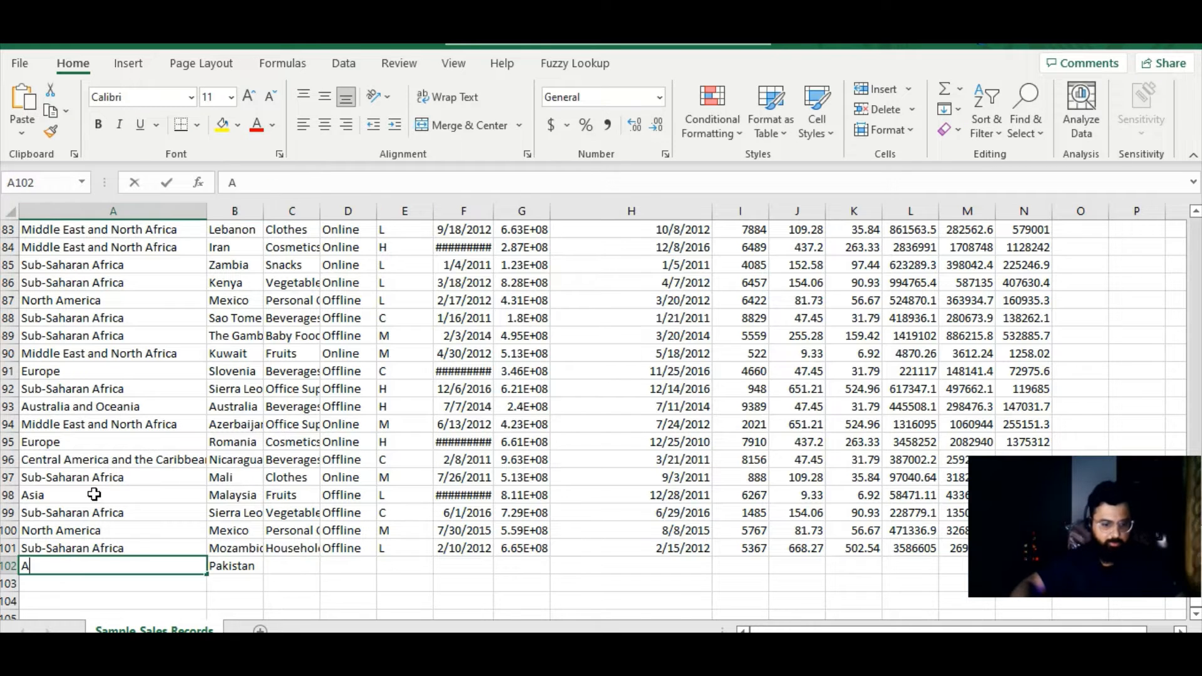
{"action": "key", "text": "Tab"}
- Fill the new record's remaining columns, Item Type through Total Profit, with the values of row 101
{"action": "key", "text": "Up"}
{"action": "key", "text": "Right"}
{"action": "key", "text": "shift+Right"}
{"action": "key", "text": "shift+Right"}
{"action": "key", "text": "shift+Right"}
{"action": "key", "text": "shift+Right"}
{"action": "key", "text": "shift+Right"}
{"action": "key", "text": "shift+Right"}
{"action": "key", "text": "shift+Right"}
{"action": "key", "text": "shift+Right"}
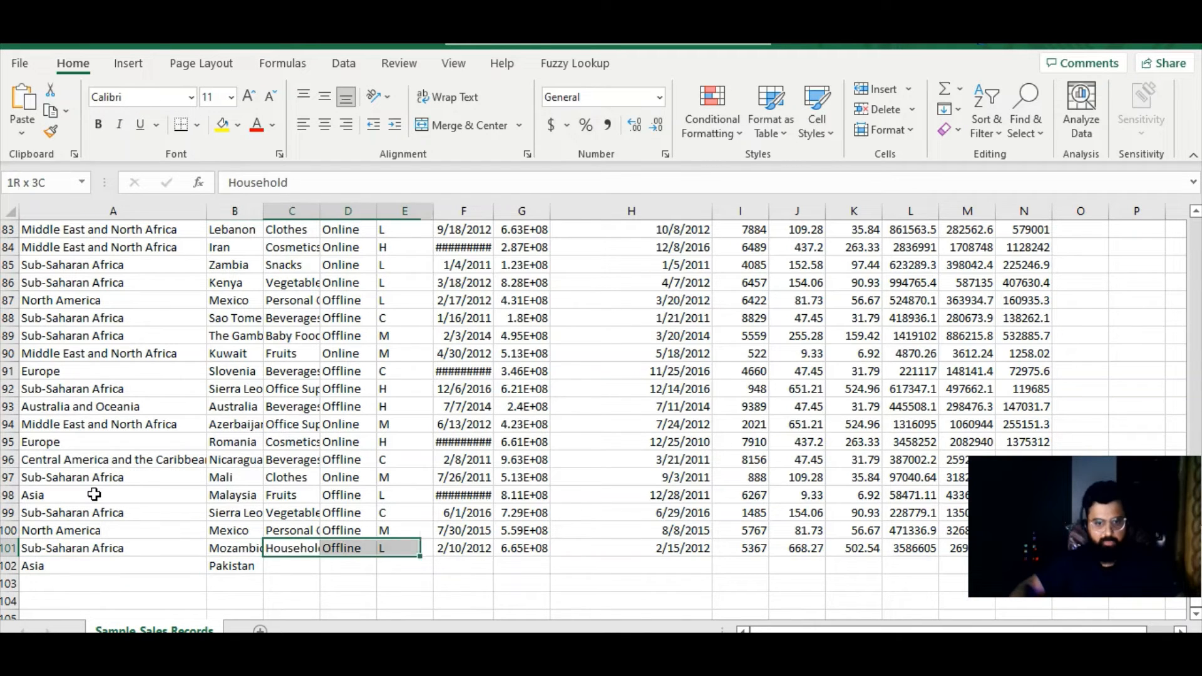
{"action": "key", "text": "shift+Right"}
{"action": "key", "text": "shift+Right"}
{"action": "key", "text": "shift+Right"}
{"action": "key", "text": "shift+Down"}
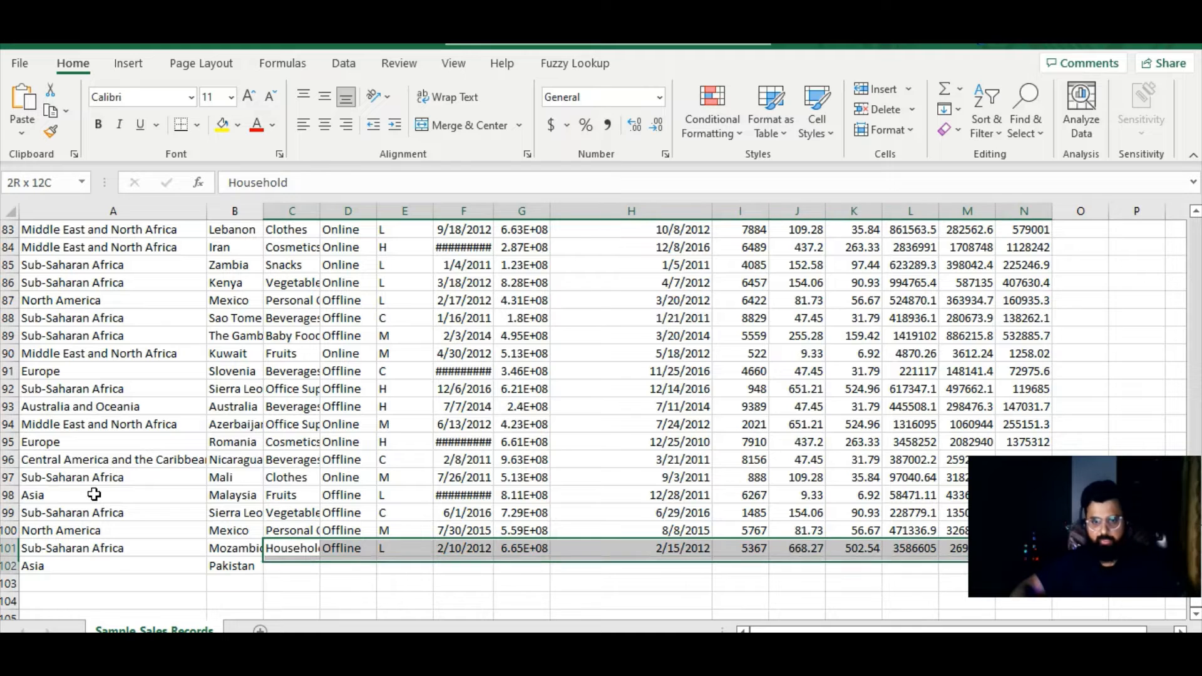
{"action": "key", "text": "ctrl+d"}
{"action": "key", "text": "ctrl+q"}
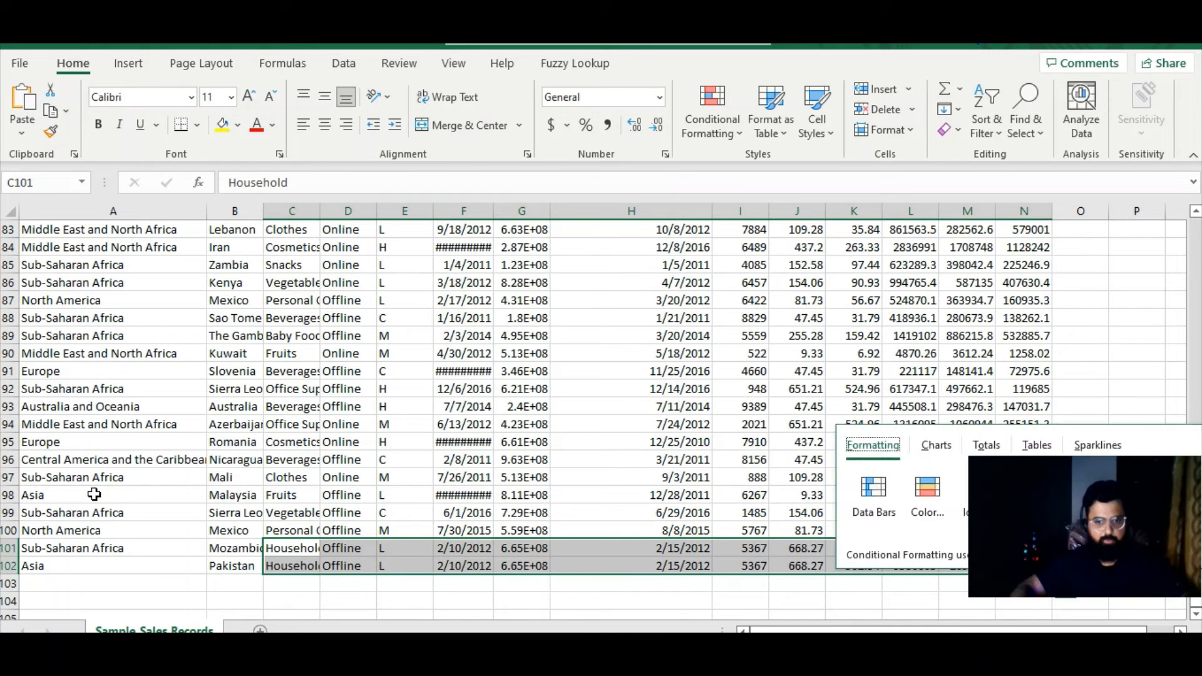
{"action": "left_click", "coordinate": [349, 567]}
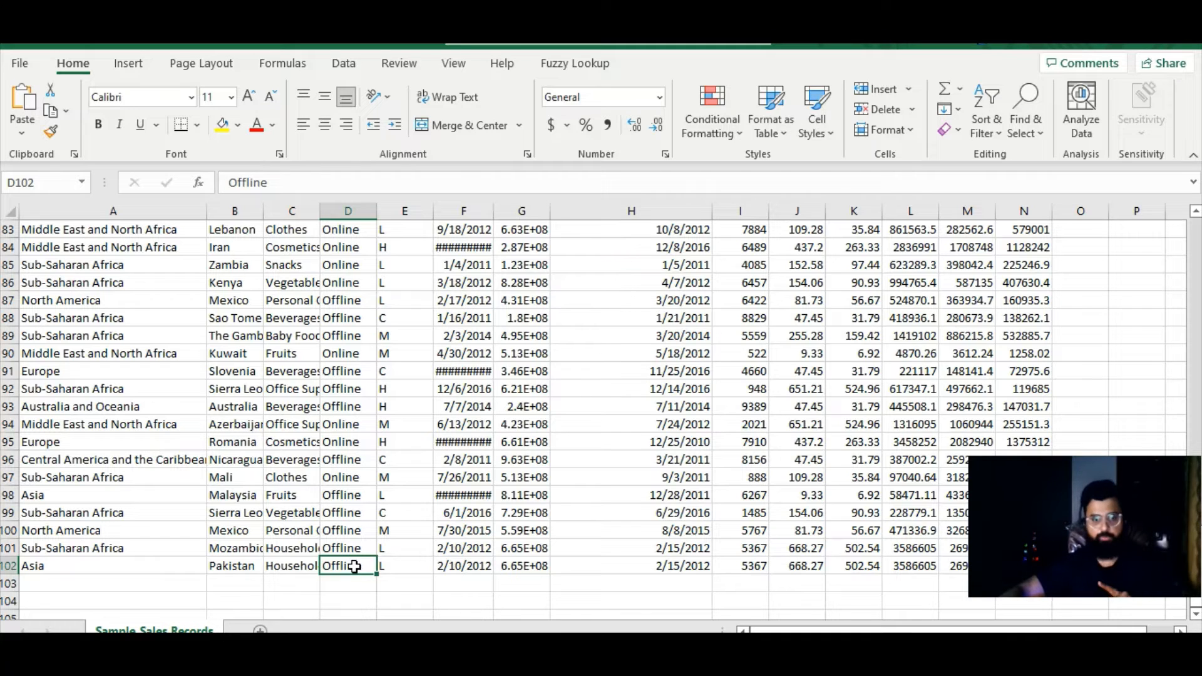
- Examine the added Asia record in row 102 and the empty rows beneath it
{"action": "left_click", "coordinate": [98, 566]}
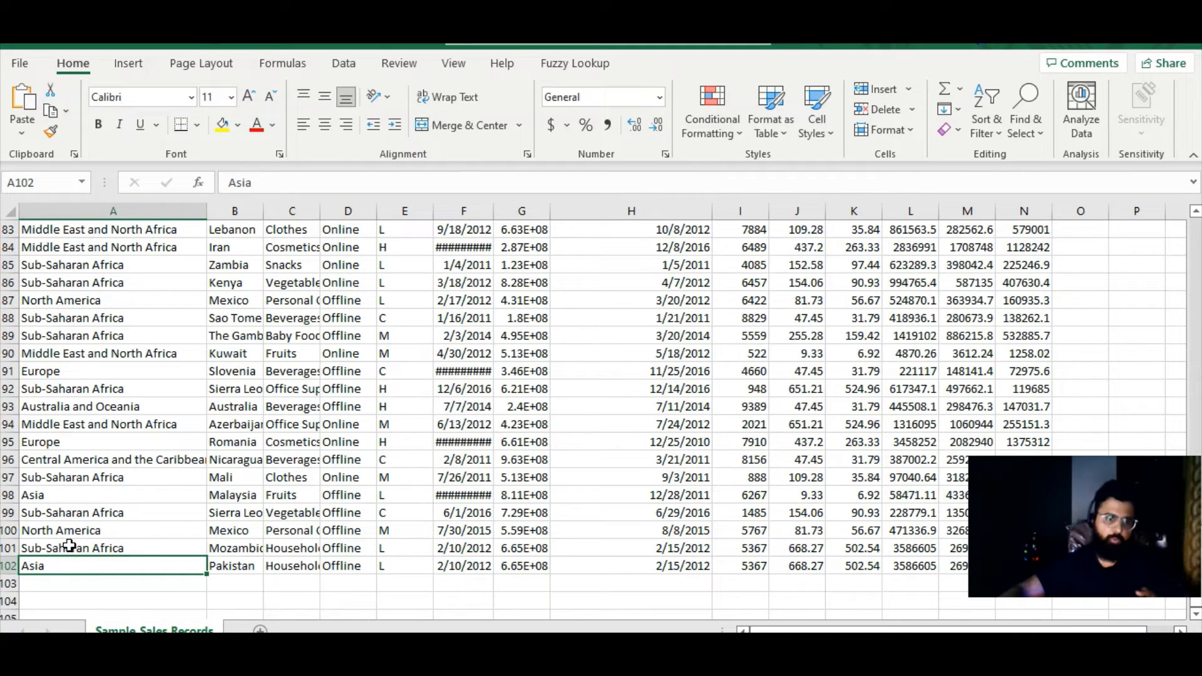
{"action": "scroll", "coordinate": [64, 559], "scroll_direction": "down", "scroll_amount": 3}
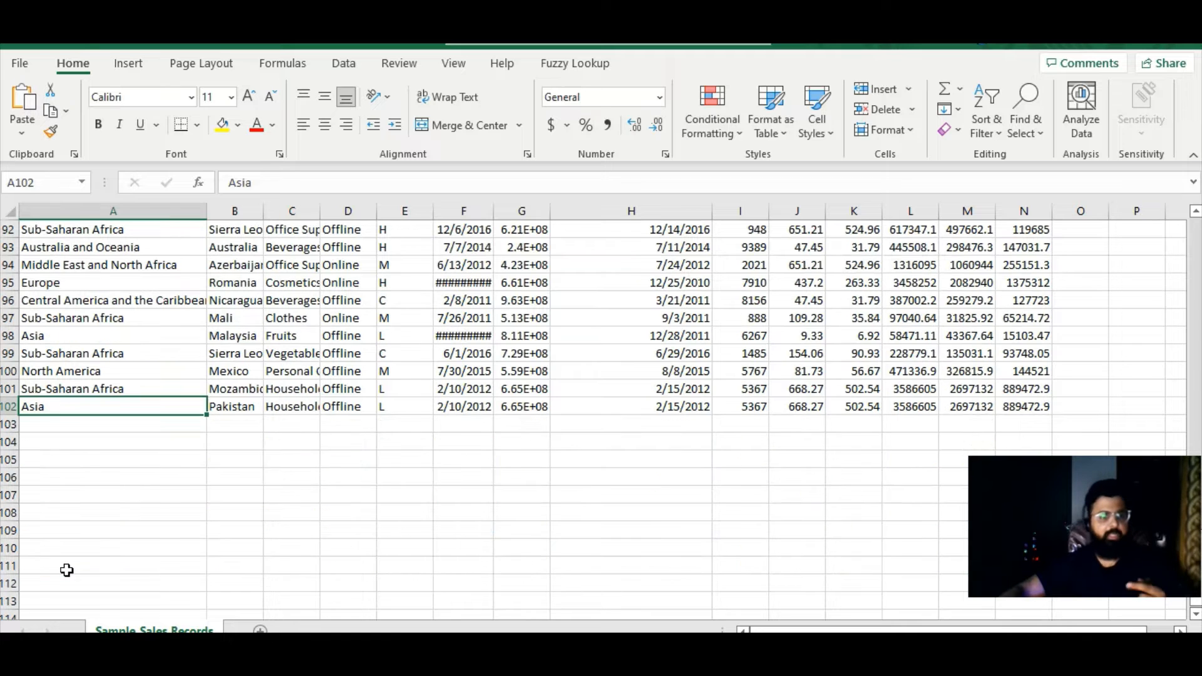
{"action": "left_click_drag", "start_coordinate": [54, 405], "coordinate": [1086, 604]}
{"action": "scroll", "coordinate": [126, 475], "scroll_direction": "down", "scroll_amount": 3}
{"action": "left_click", "coordinate": [83, 446]}
{"action": "left_click_drag", "start_coordinate": [82, 445], "coordinate": [1127, 616]}
{"action": "scroll", "coordinate": [370, 483], "scroll_direction": "up", "scroll_amount": 17}
{"action": "scroll", "coordinate": [166, 501], "scroll_direction": "down", "scroll_amount": 4}
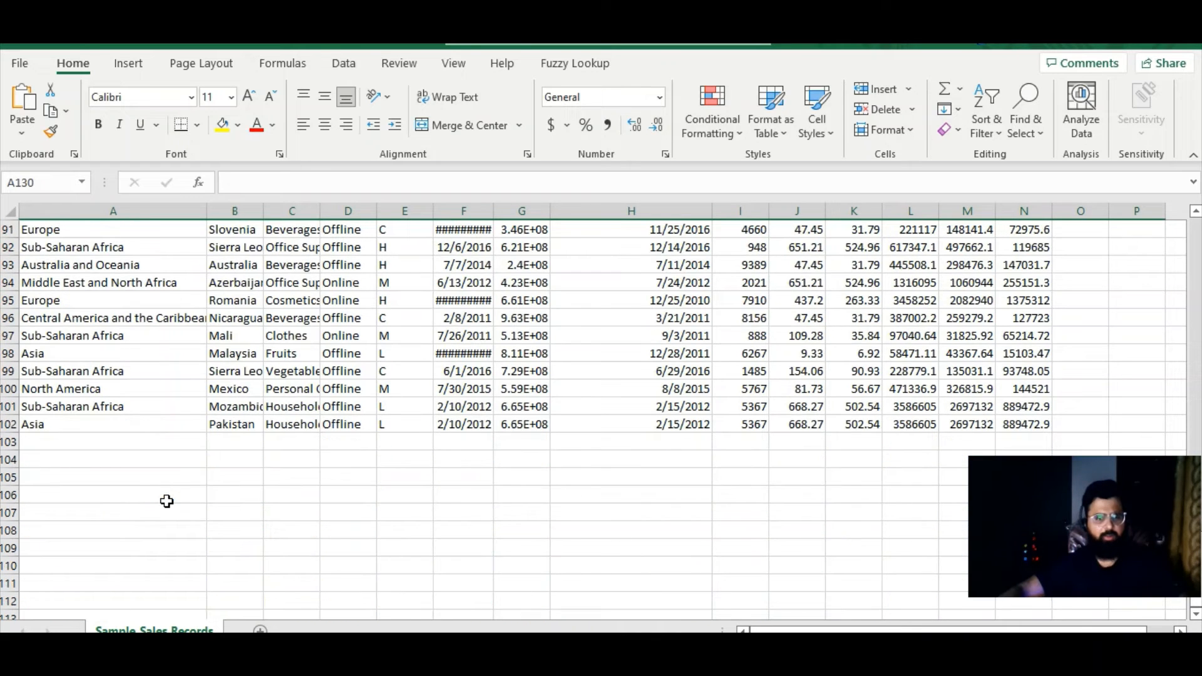
{"action": "left_click", "coordinate": [191, 413]}
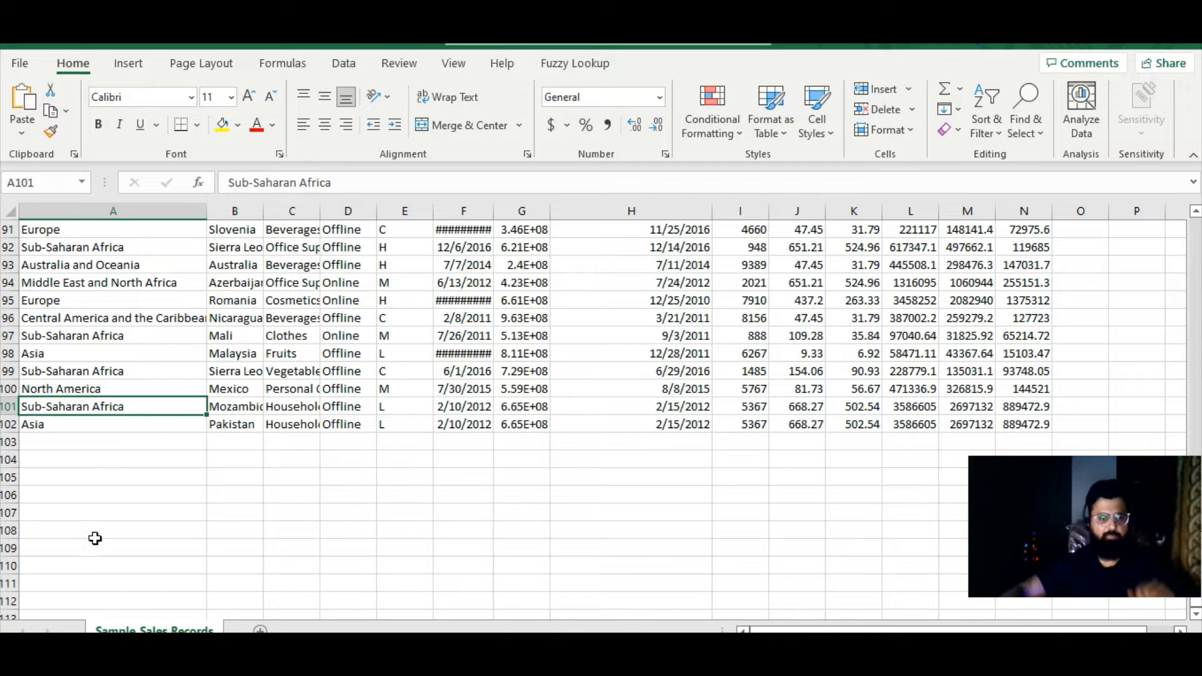
{"action": "left_click", "coordinate": [87, 658]}
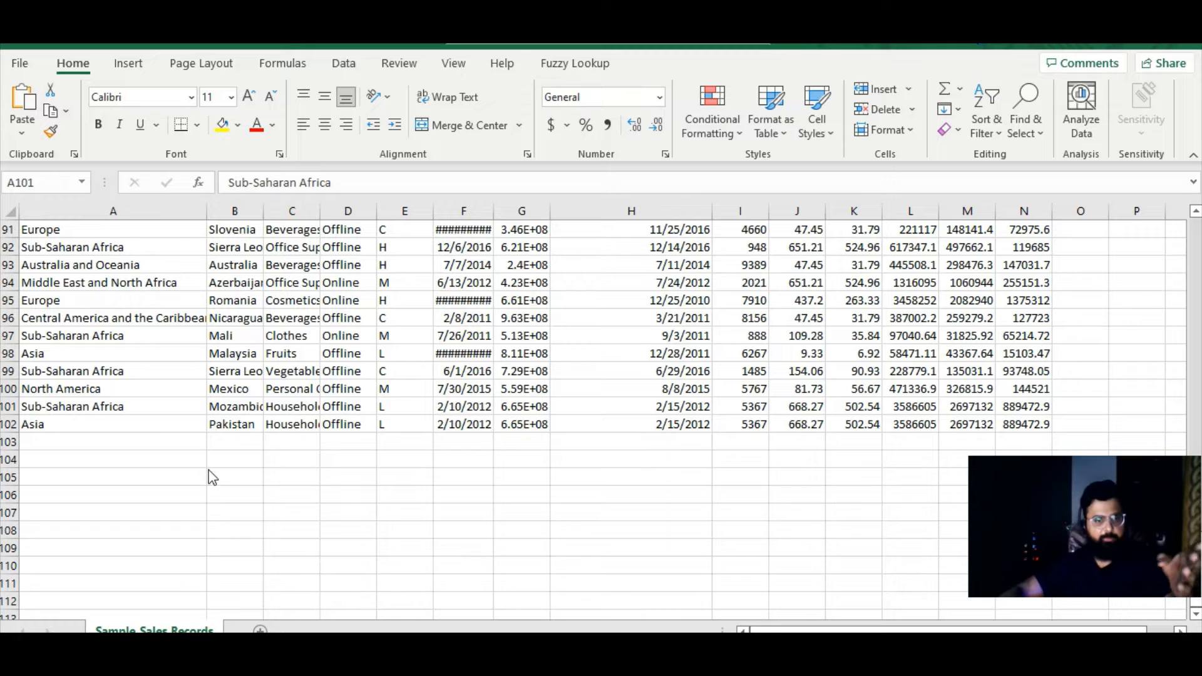
{"action": "left_click", "coordinate": [146, 407]}
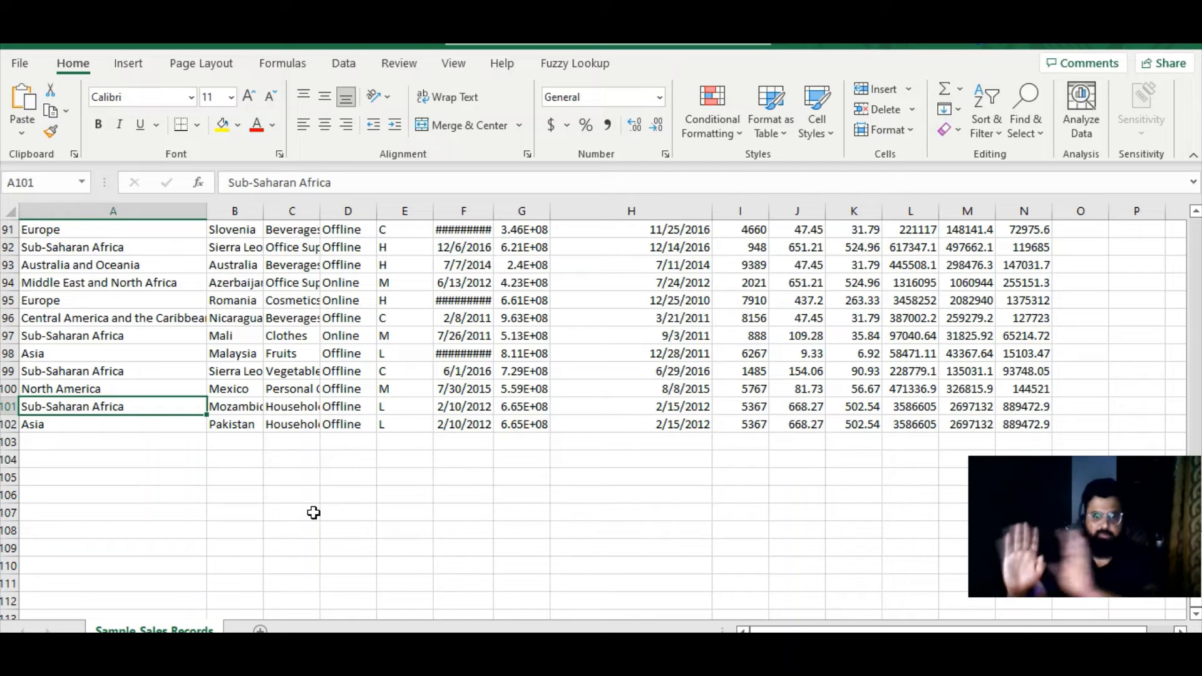
{"action": "left_click", "coordinate": [98, 442]}
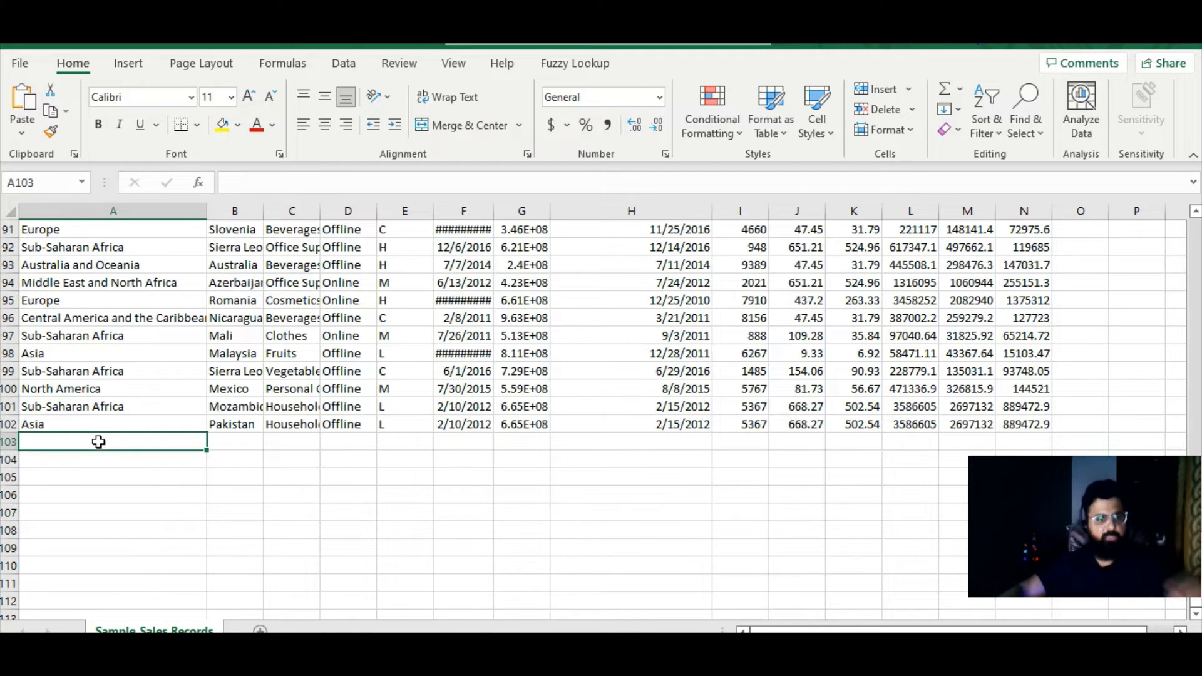
{"action": "left_click_drag", "start_coordinate": [78, 475], "coordinate": [906, 609]}
{"action": "left_click", "coordinate": [274, 496]}
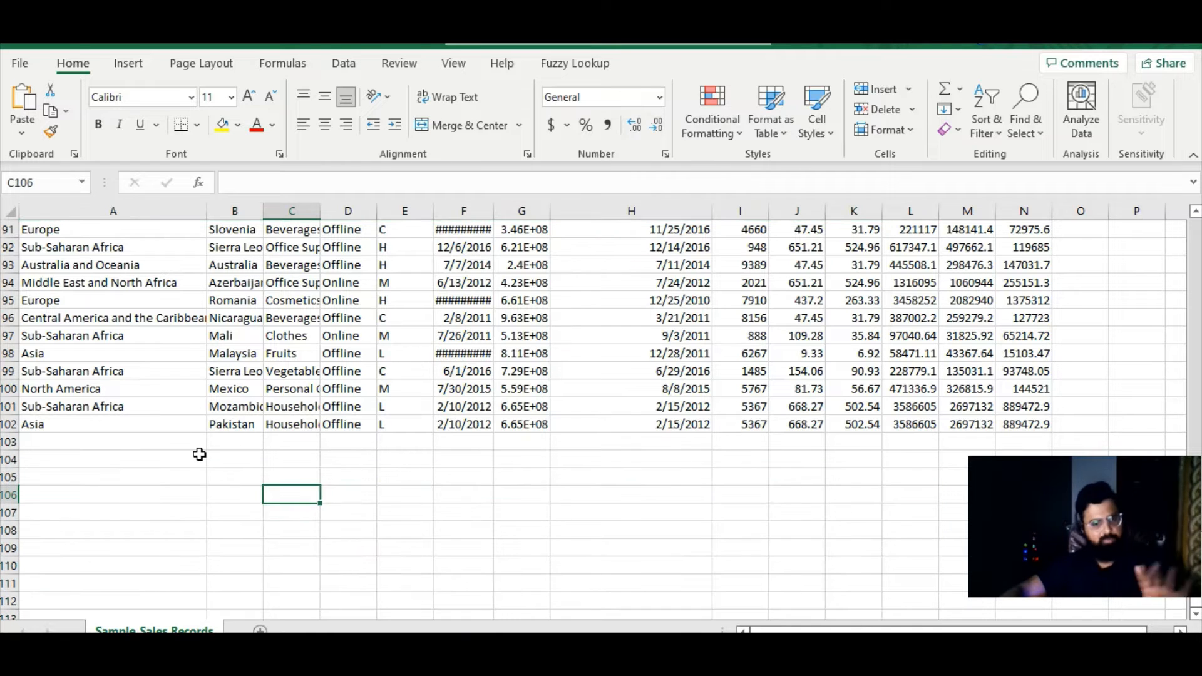
- Switch back to Power Query, refresh all query previews and check the last rows of the sales table
{"action": "mouse_move", "coordinate": [626, 670]}
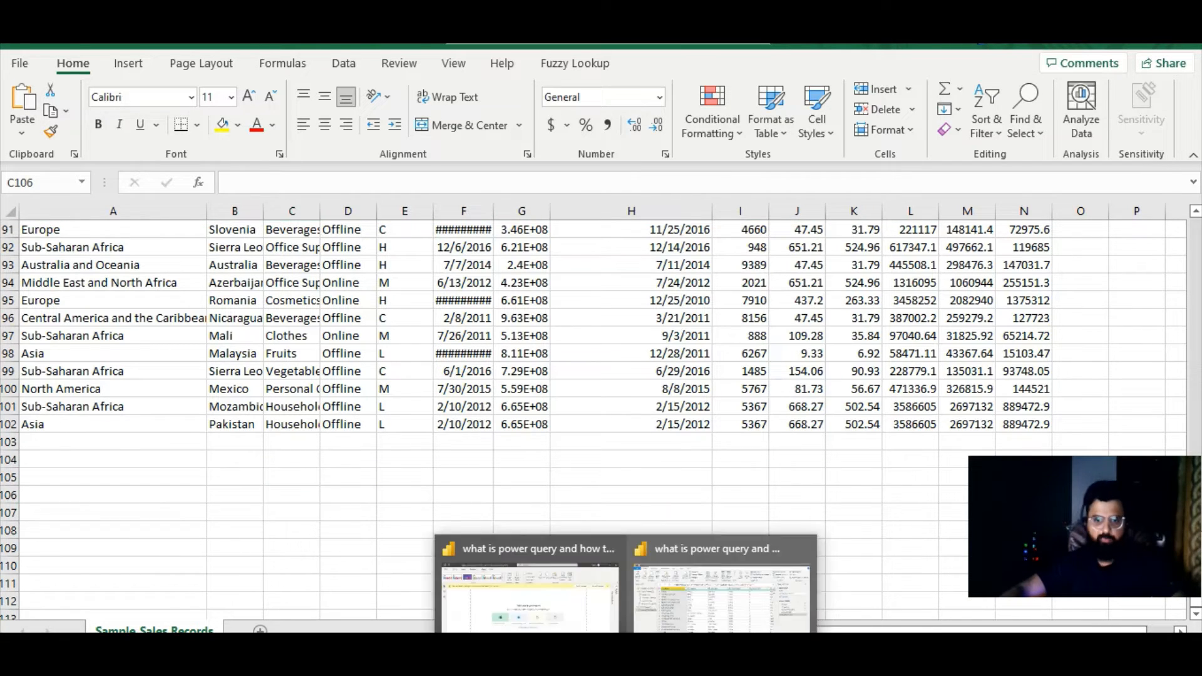
{"action": "left_click", "coordinate": [687, 595]}
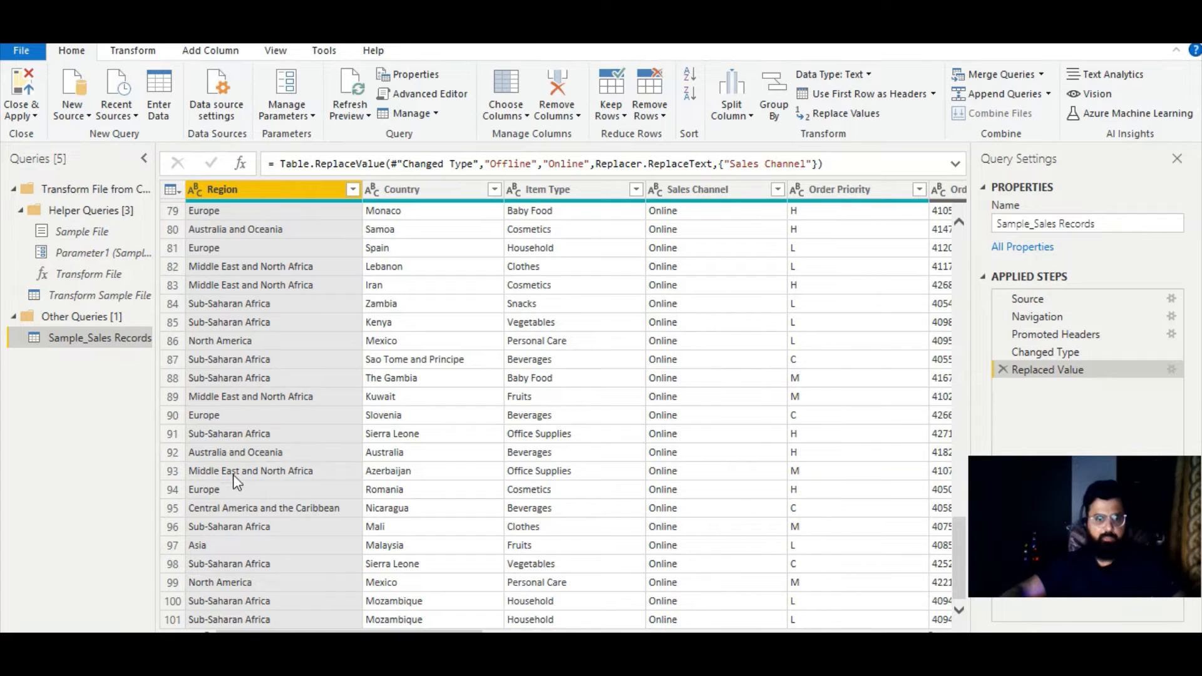
{"action": "left_click", "coordinate": [212, 616]}
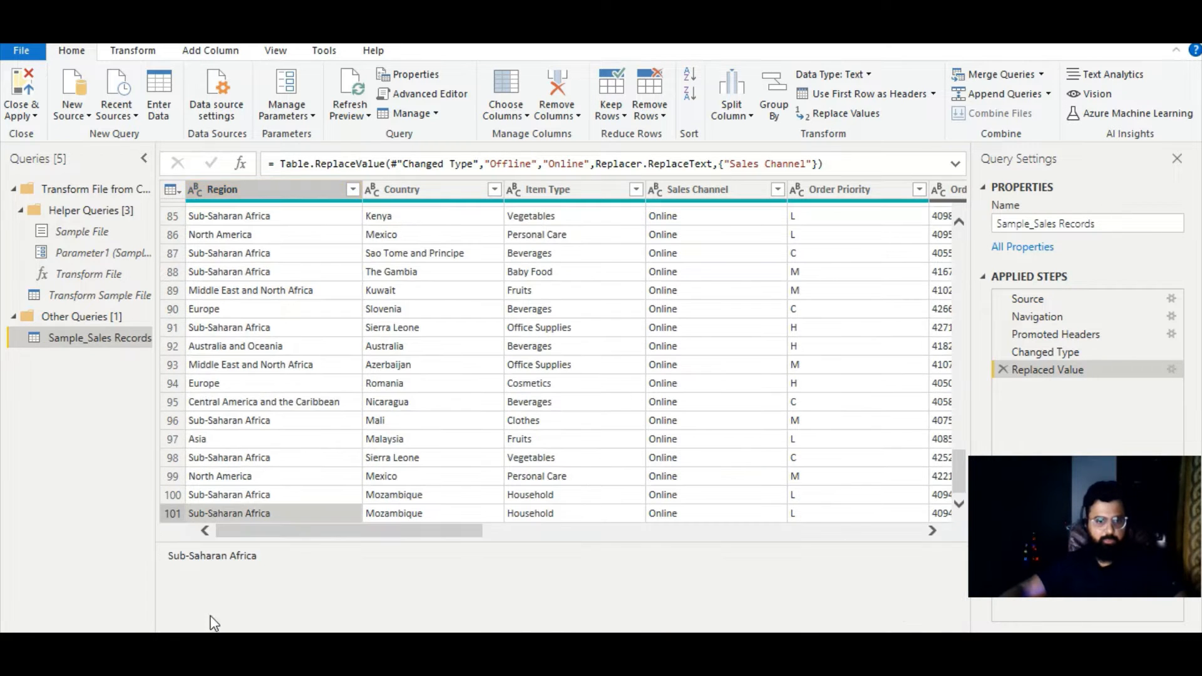
{"action": "left_click", "coordinate": [351, 111]}
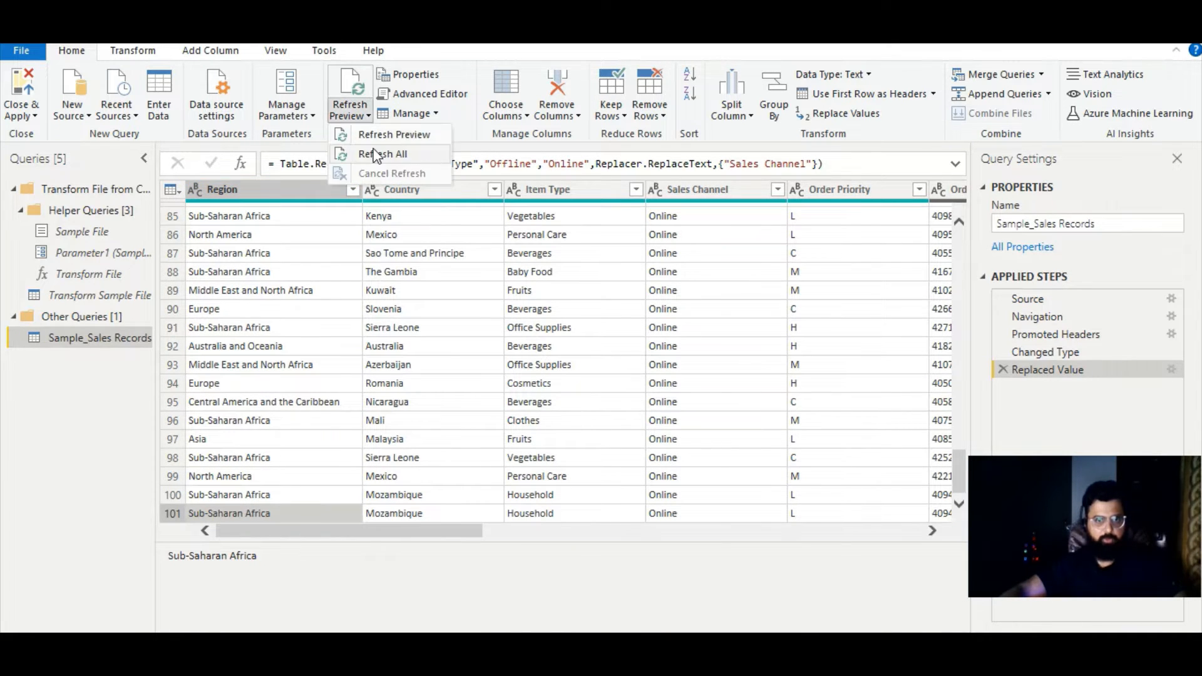
{"action": "left_click", "coordinate": [375, 155]}
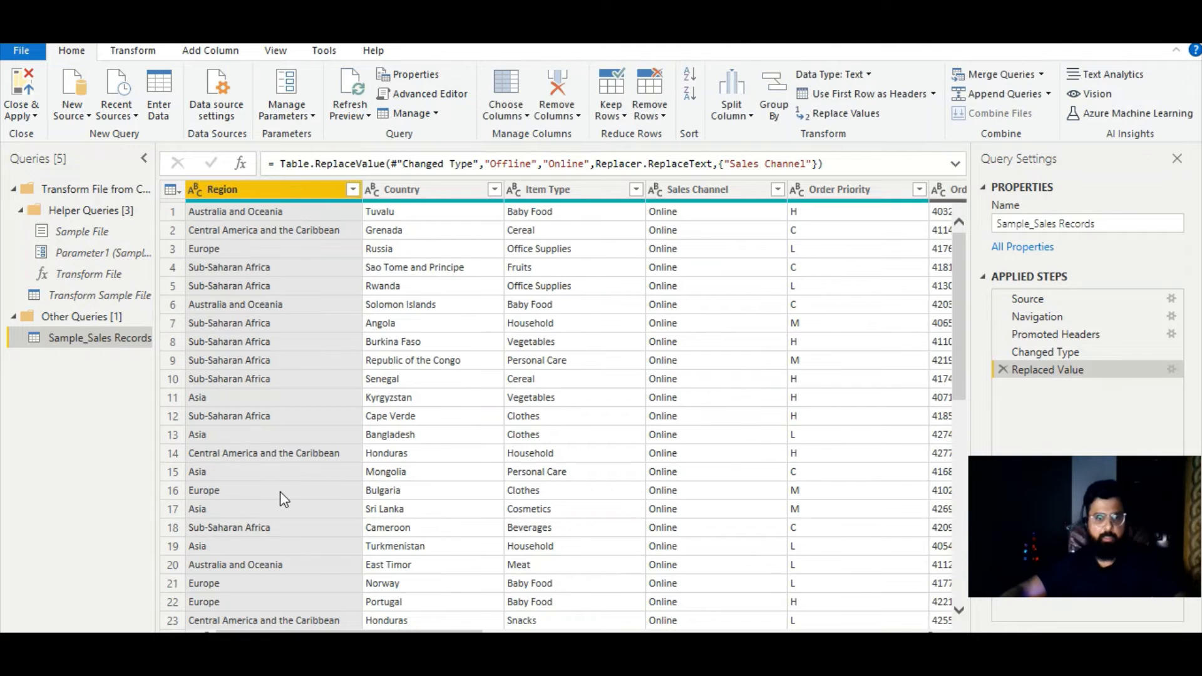
{"action": "scroll", "coordinate": [280, 491], "scroll_direction": "down", "scroll_amount": 10}
{"action": "scroll", "coordinate": [278, 503], "scroll_direction": "down", "scroll_amount": 16}
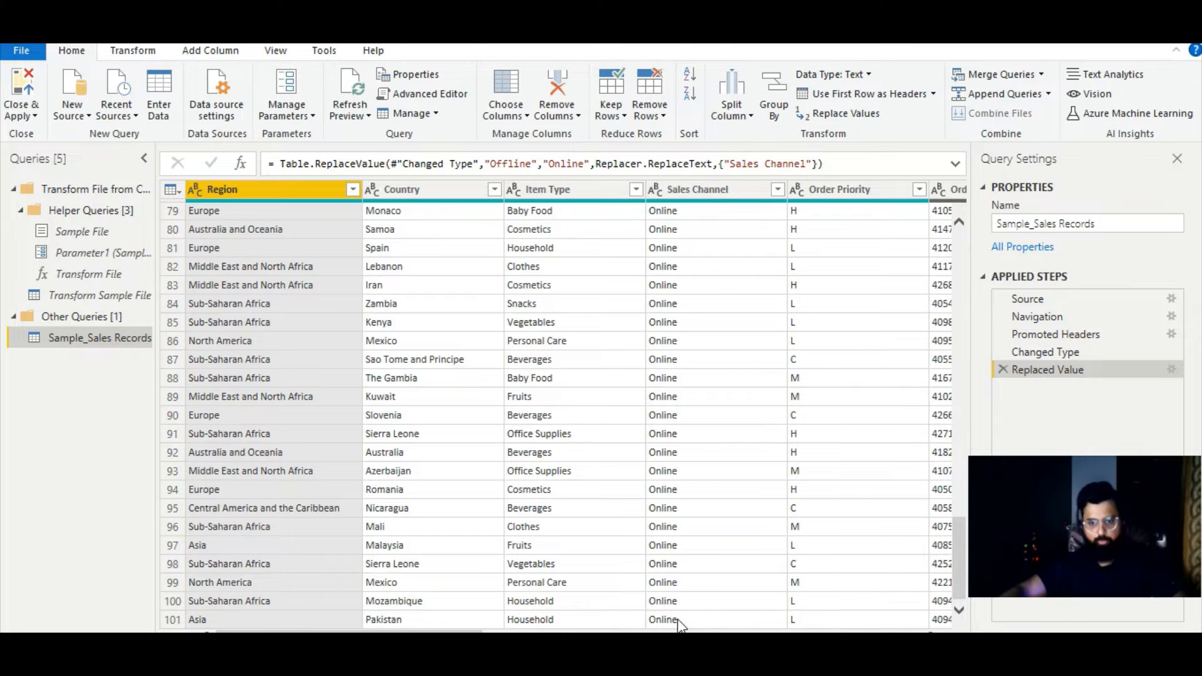
- Compare the Pakistan record's Sales Channel value in the Excel workbook with the one in Power Query
{"action": "key", "text": "alt+Tab"}
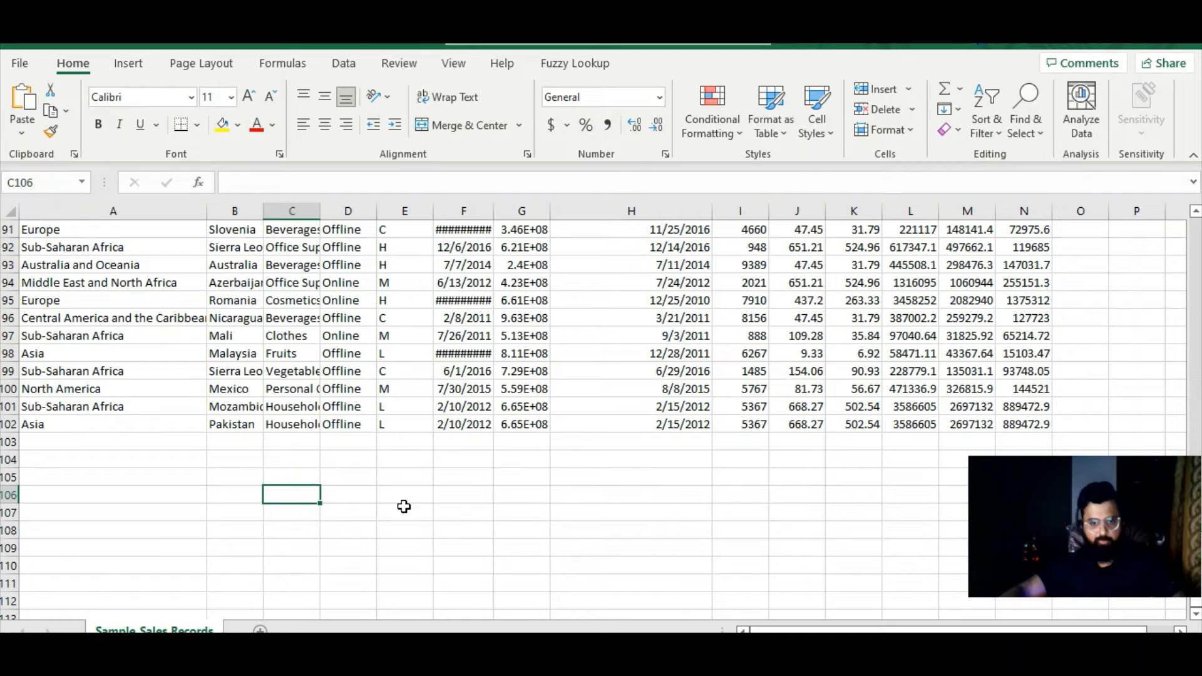
{"action": "left_click", "coordinate": [348, 425]}
{"action": "key", "text": "alt+Tab"}
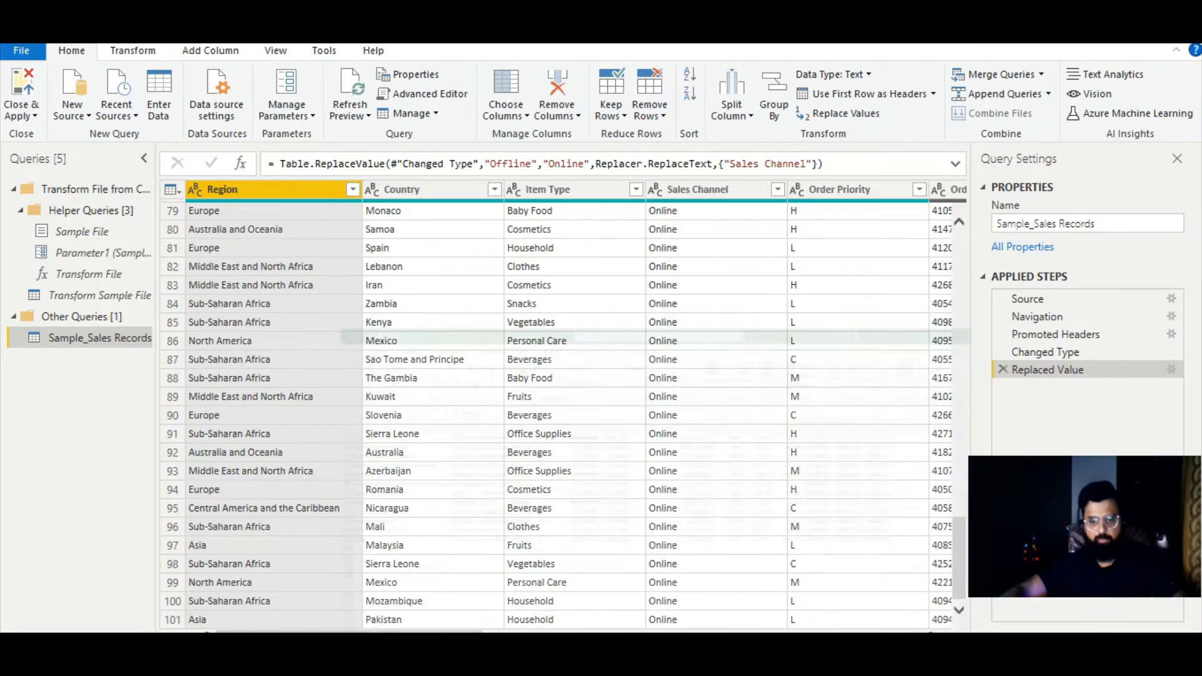
- Review the Replaced Value step's find and replace settings for the Sales Channel column, leaving them as they are
{"action": "left_click", "coordinate": [671, 478]}
{"action": "left_click", "coordinate": [715, 191]}
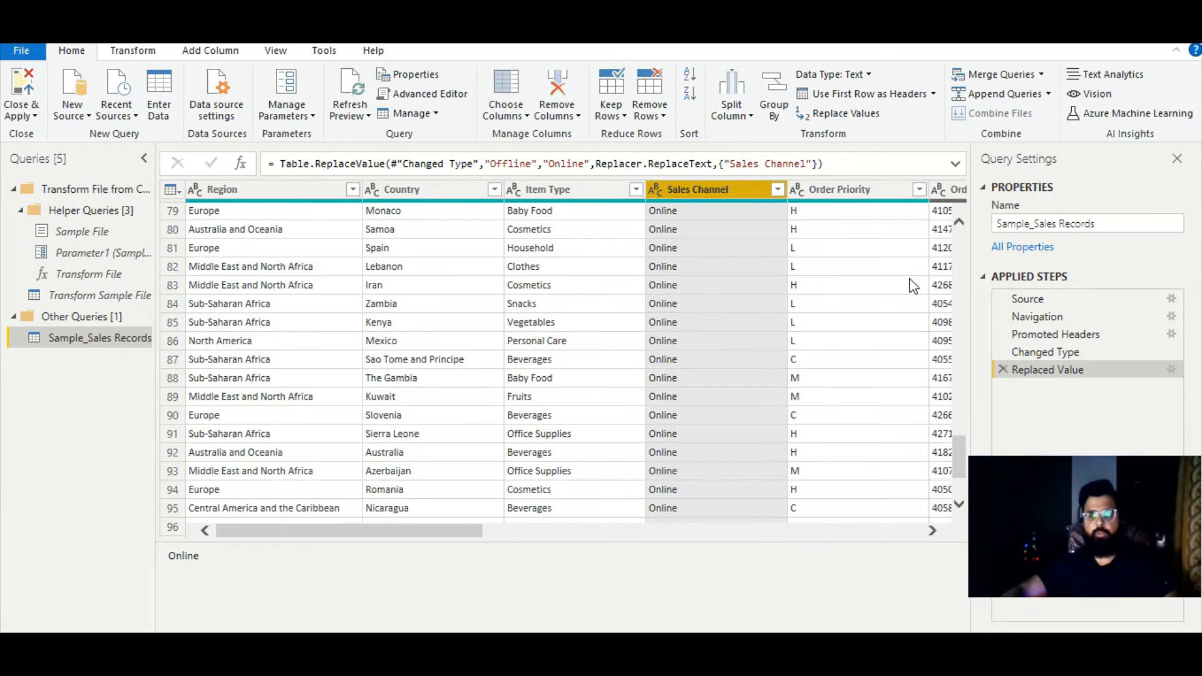
{"action": "left_click", "coordinate": [1171, 370]}
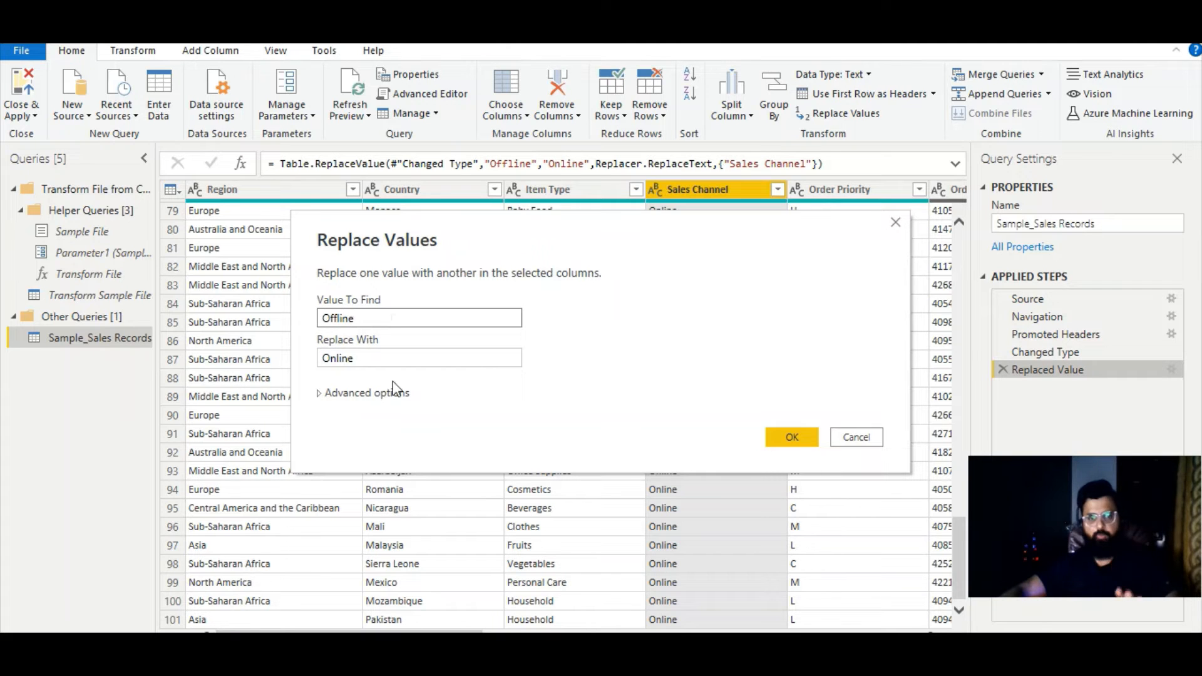
{"action": "left_click", "coordinate": [857, 437]}
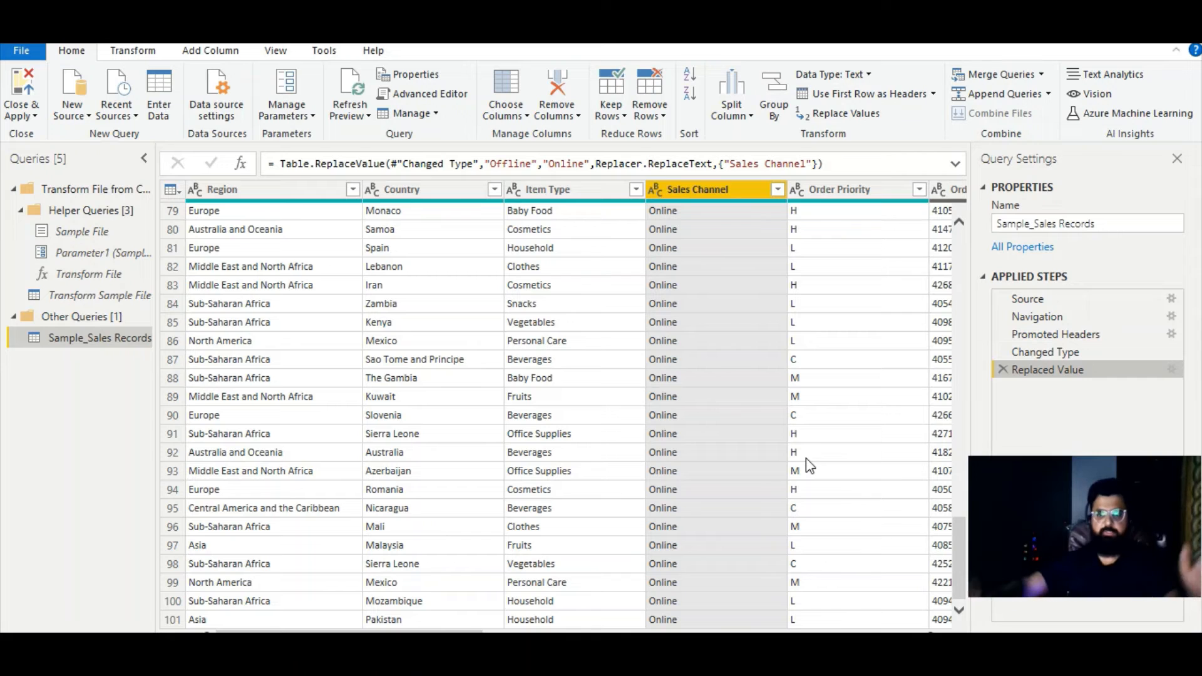
- Examine the Order Priority and Sales Channel values and the available ways to split a column
{"action": "left_click", "coordinate": [855, 191]}
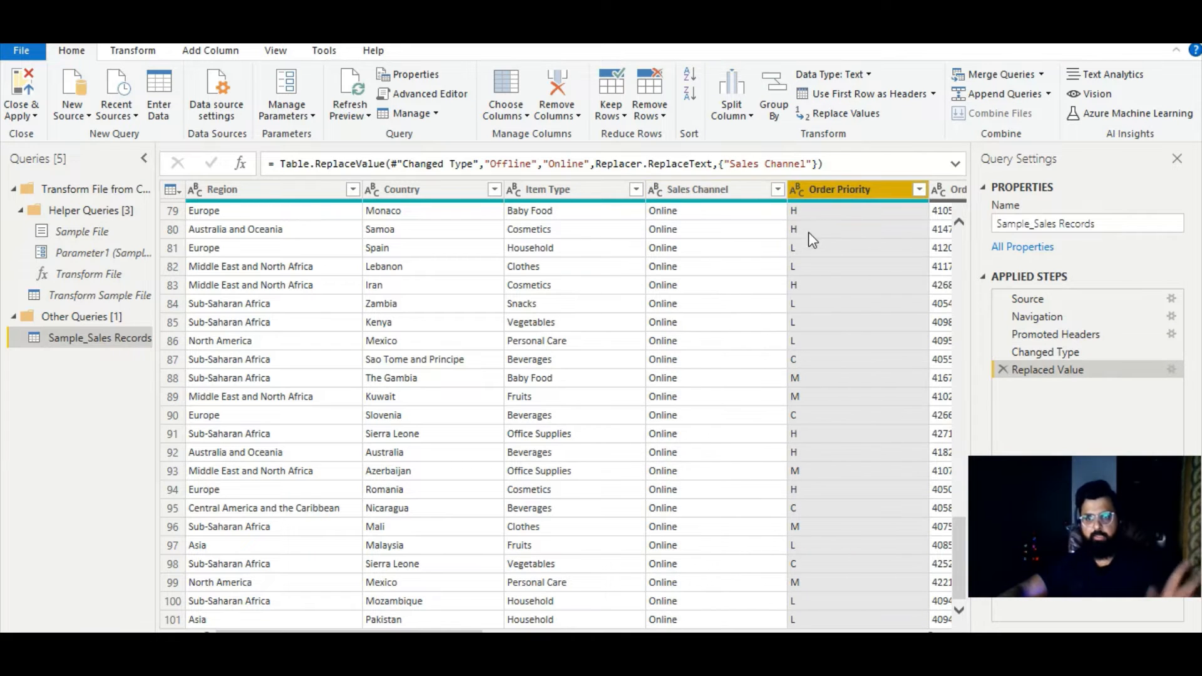
{"action": "left_click", "coordinate": [801, 361]}
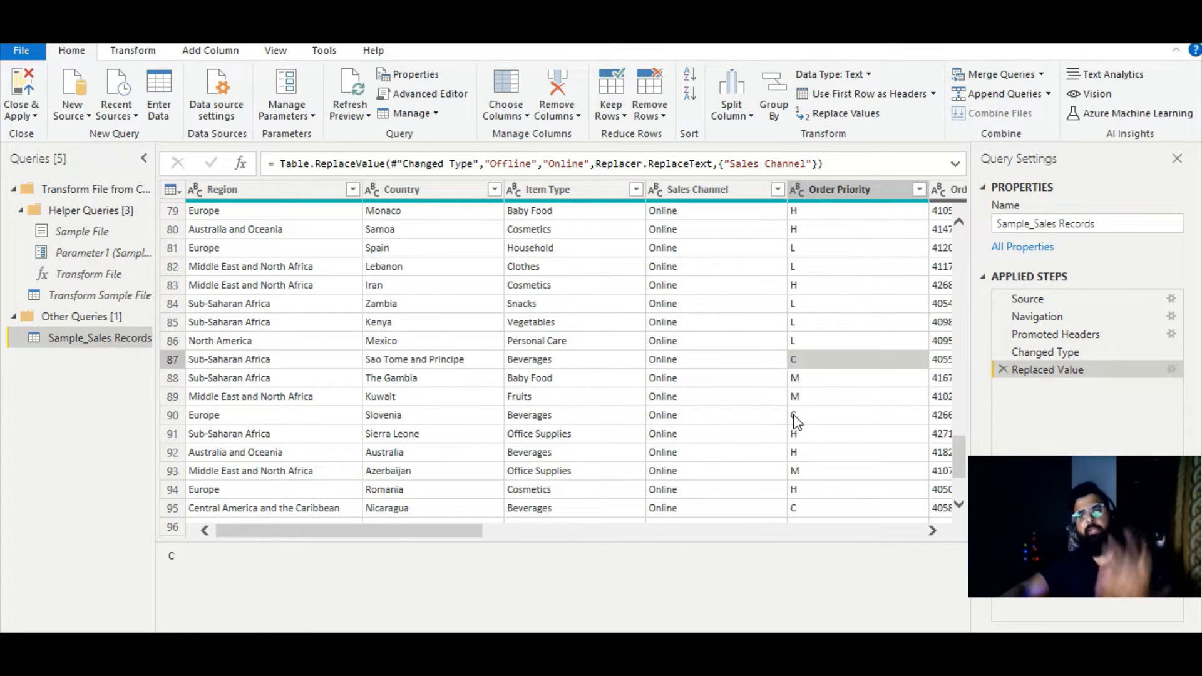
{"action": "left_click", "coordinate": [708, 362]}
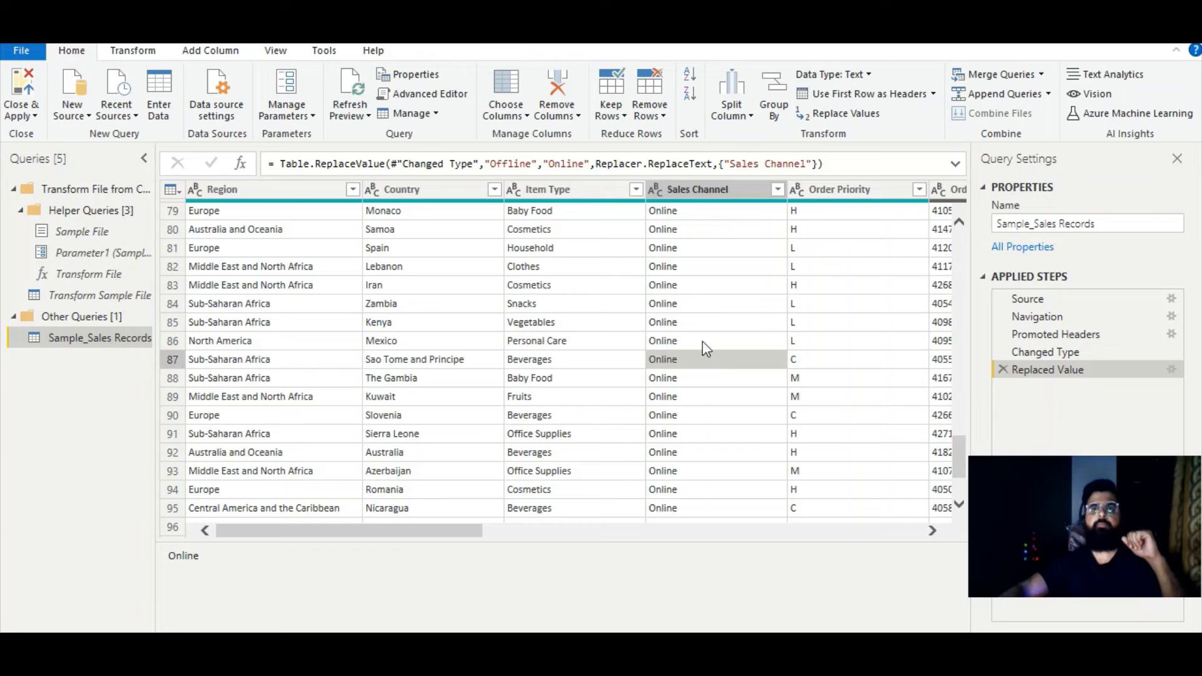
{"action": "left_click", "coordinate": [738, 112]}
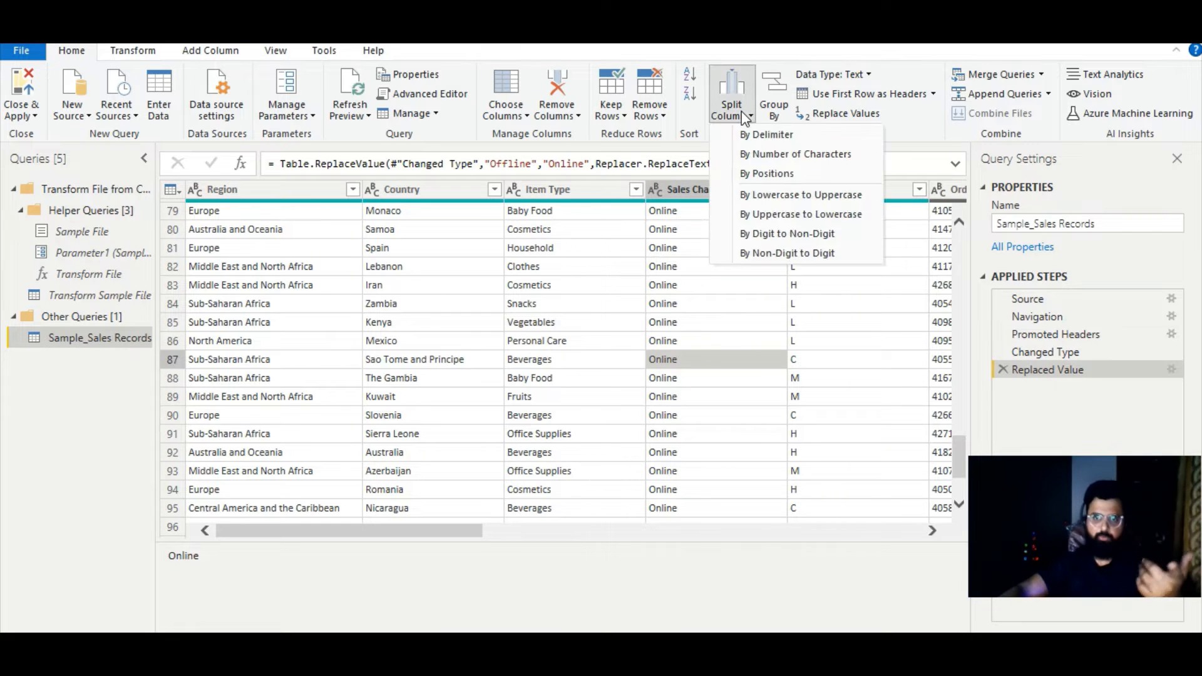
{"action": "left_click", "coordinate": [605, 283]}
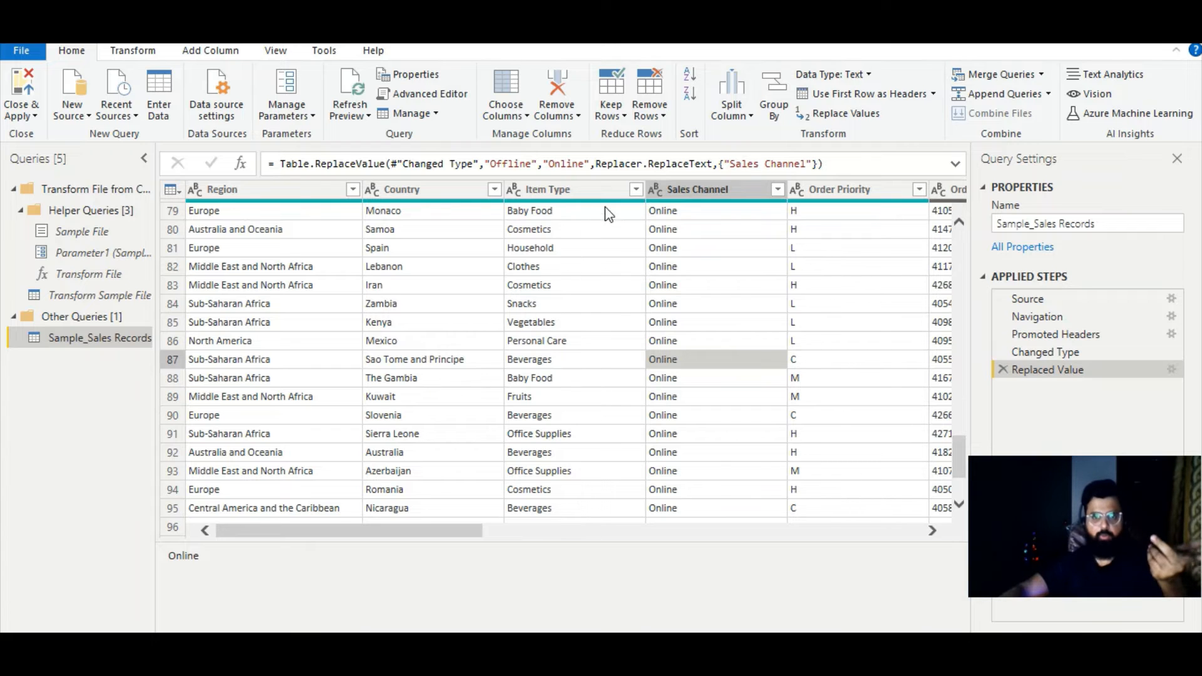
- Split the Item Type column by positions, using position 5
{"action": "left_click", "coordinate": [582, 190]}
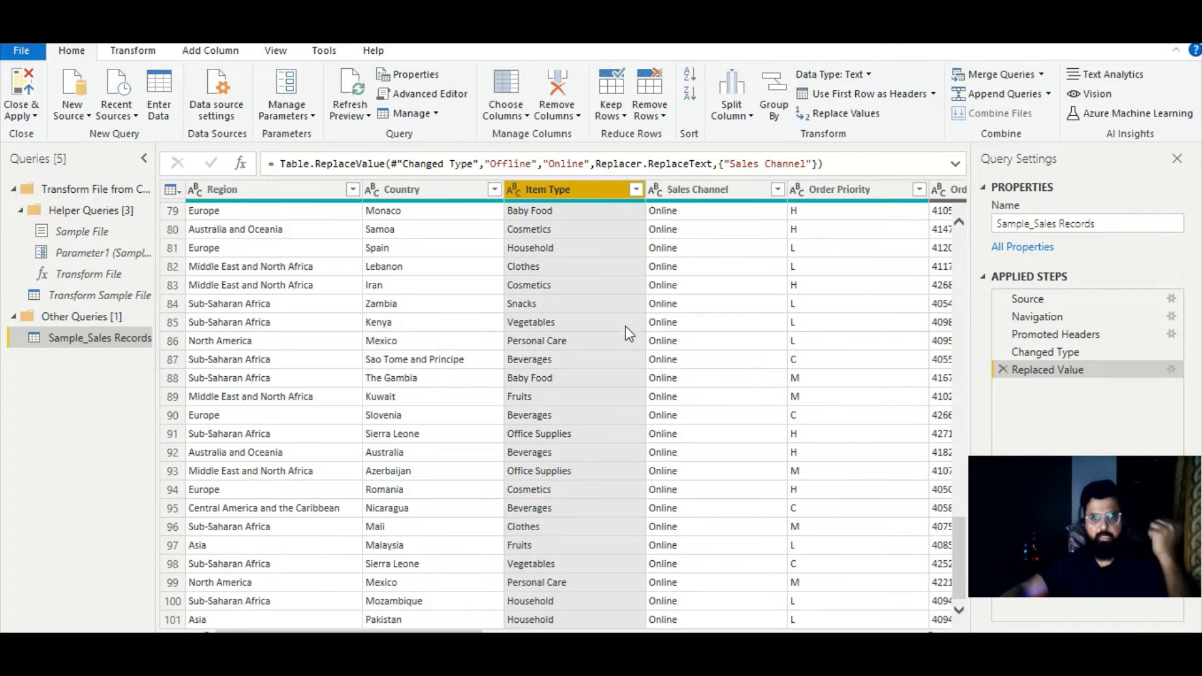
{"action": "scroll", "coordinate": [562, 343], "scroll_direction": "up", "scroll_amount": 20}
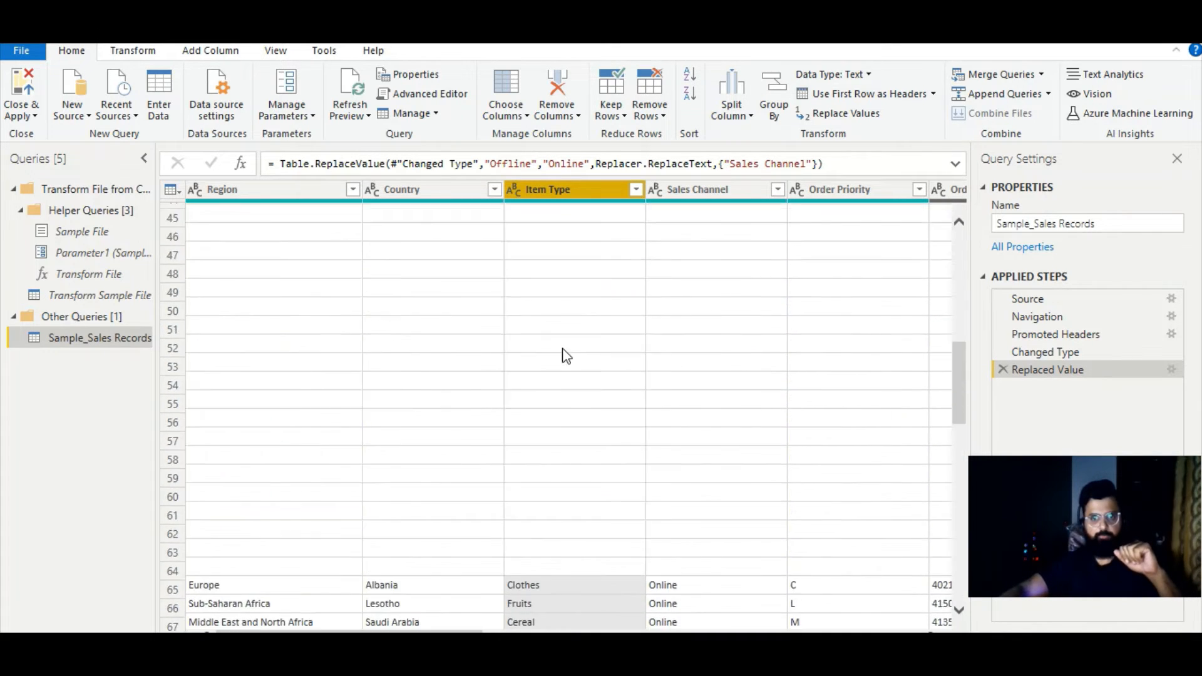
{"action": "scroll", "coordinate": [567, 363], "scroll_direction": "up", "scroll_amount": 2}
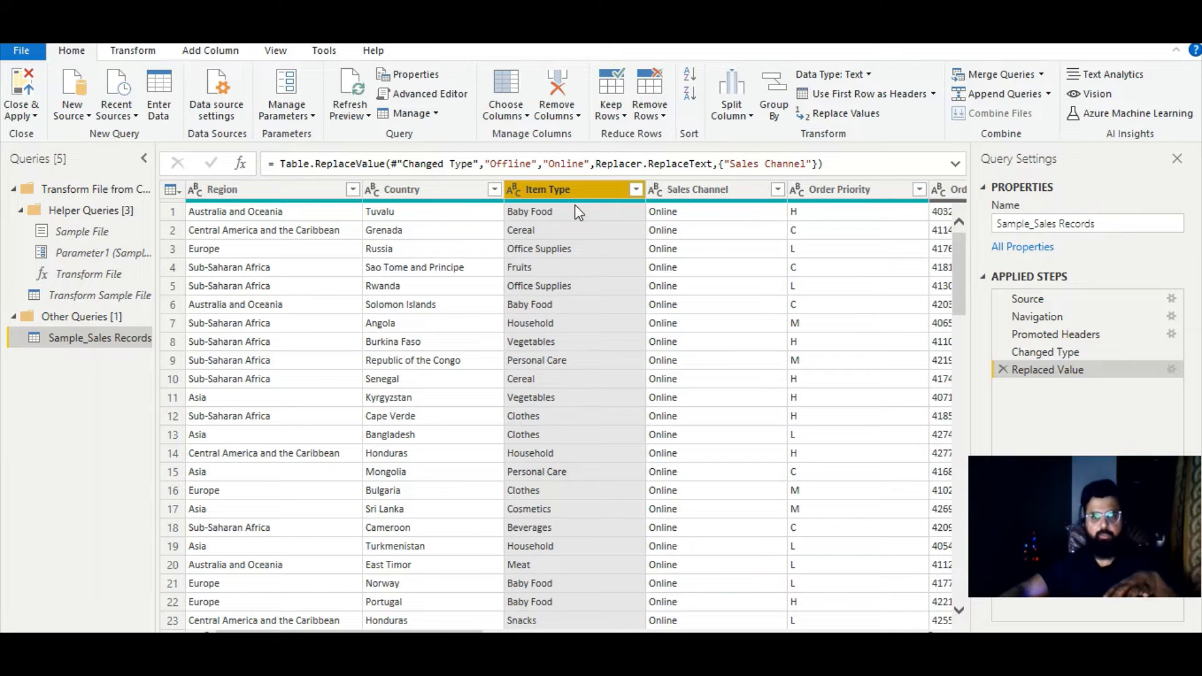
{"action": "left_click", "coordinate": [737, 114]}
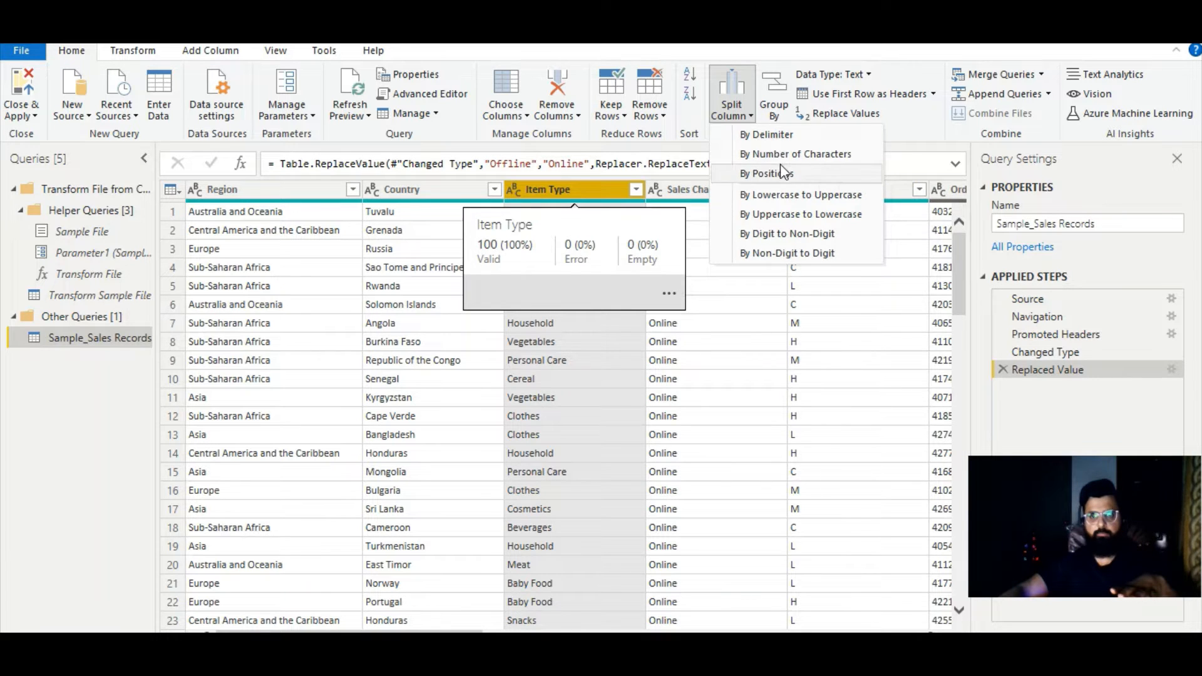
{"action": "left_click", "coordinate": [776, 173]}
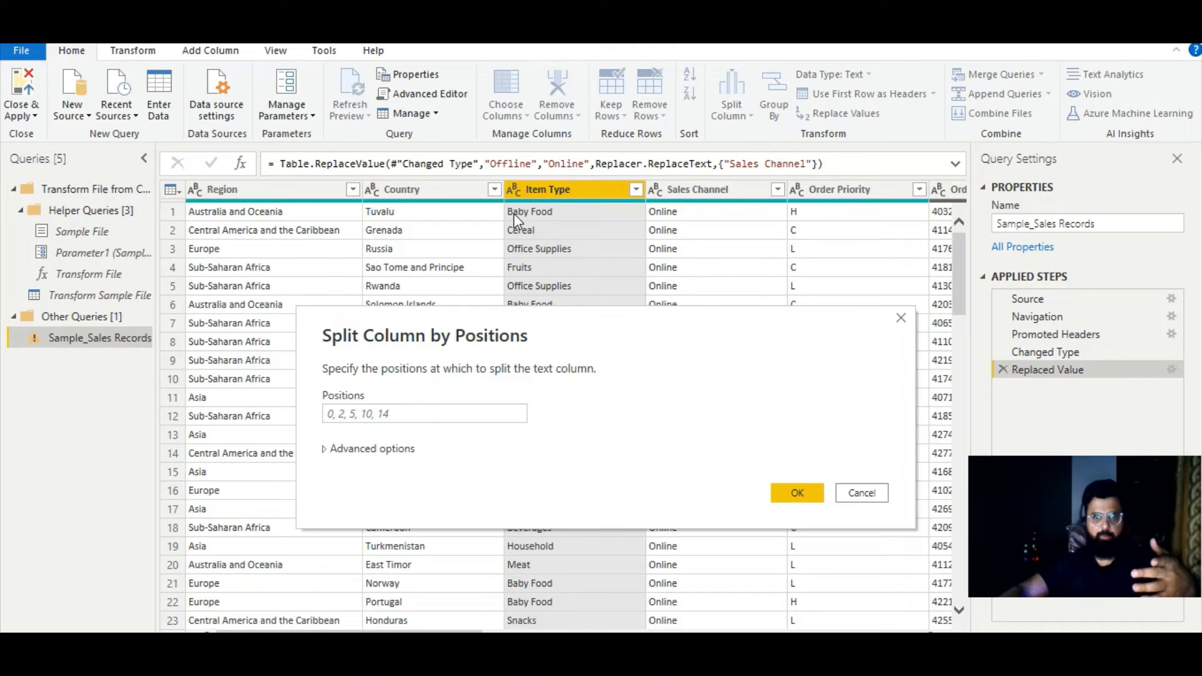
{"action": "left_click", "coordinate": [373, 413]}
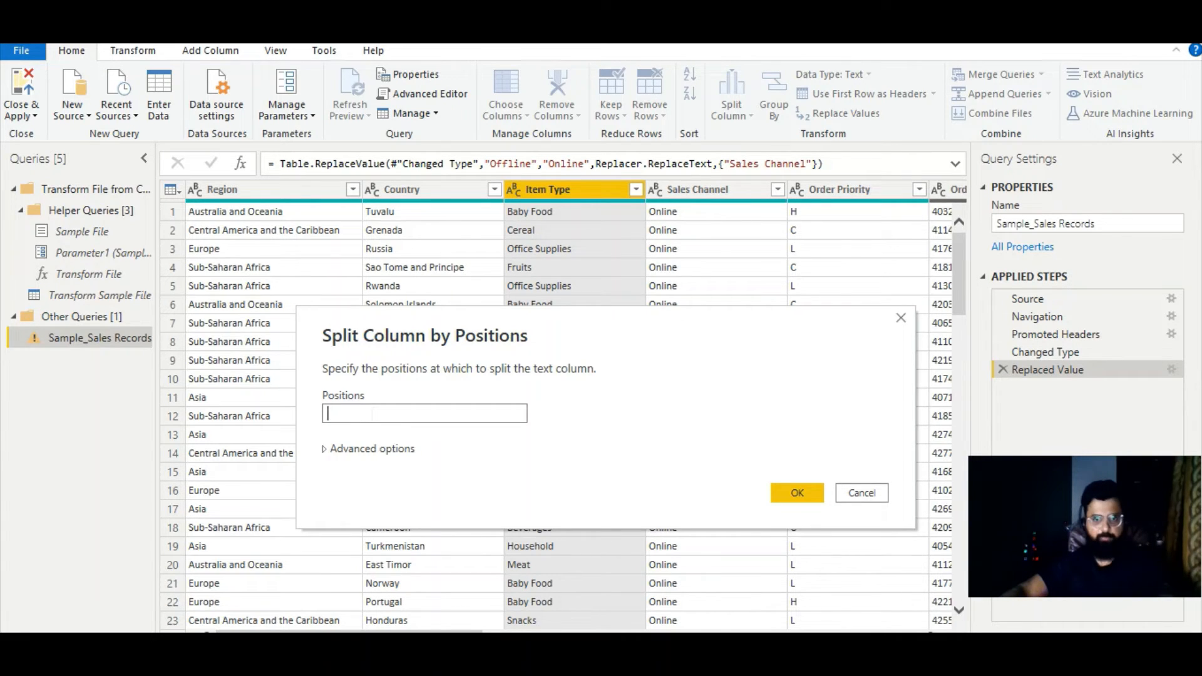
{"action": "type", "text": "5"}
{"action": "left_click", "coordinate": [796, 493]}
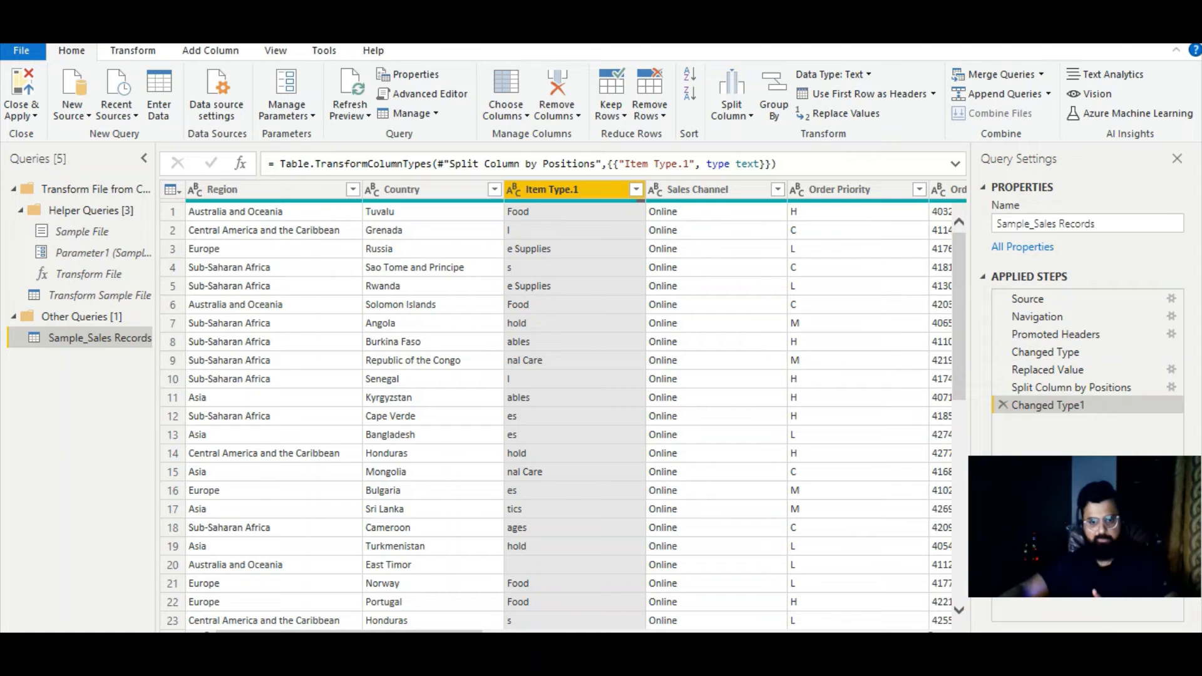
{"action": "mouse_move", "coordinate": [244, 632]}
{"action": "left_mouse_down"}
{"action": "mouse_move", "coordinate": [692, 632]}
{"action": "mouse_move", "coordinate": [244, 631]}
{"action": "left_mouse_up"}
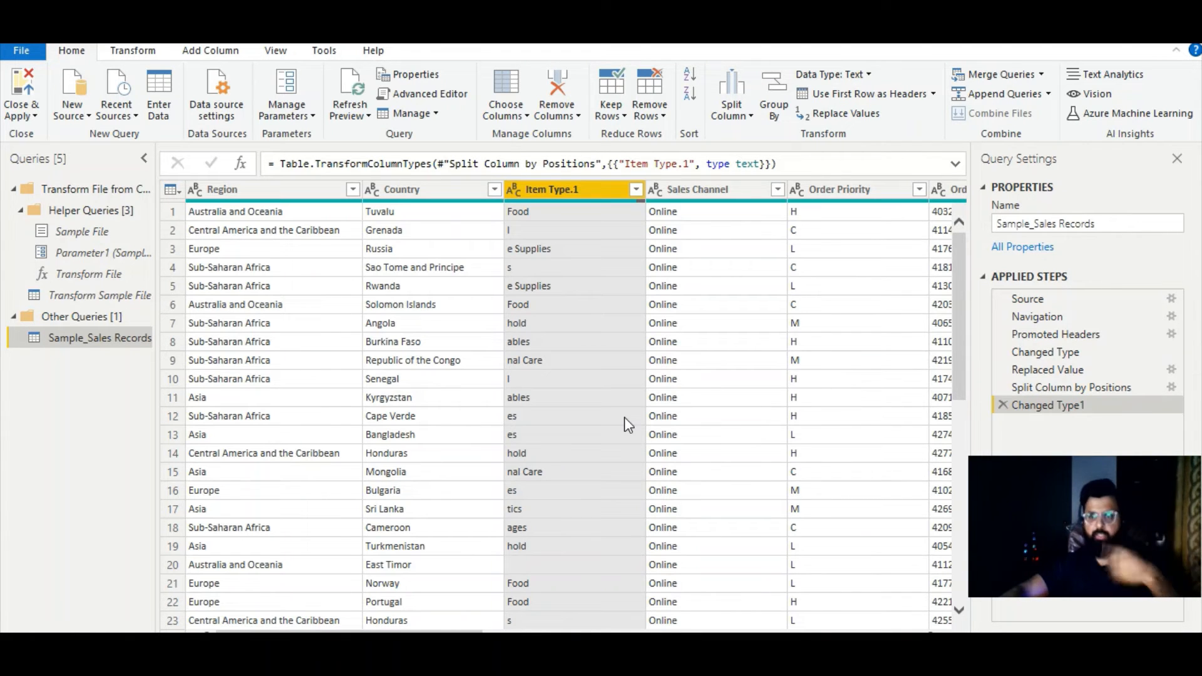
- Delete the type change and the Split Column by Positions step from the query's applied steps
{"action": "left_click", "coordinate": [1004, 407]}
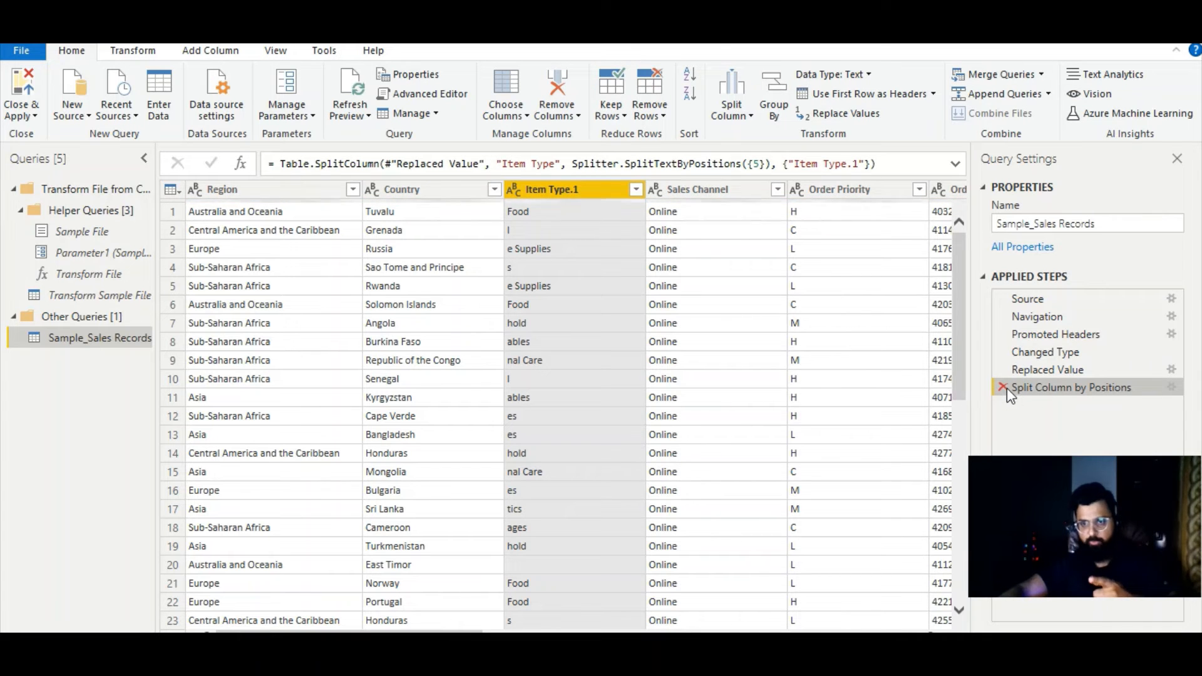
{"action": "left_click", "coordinate": [1004, 388]}
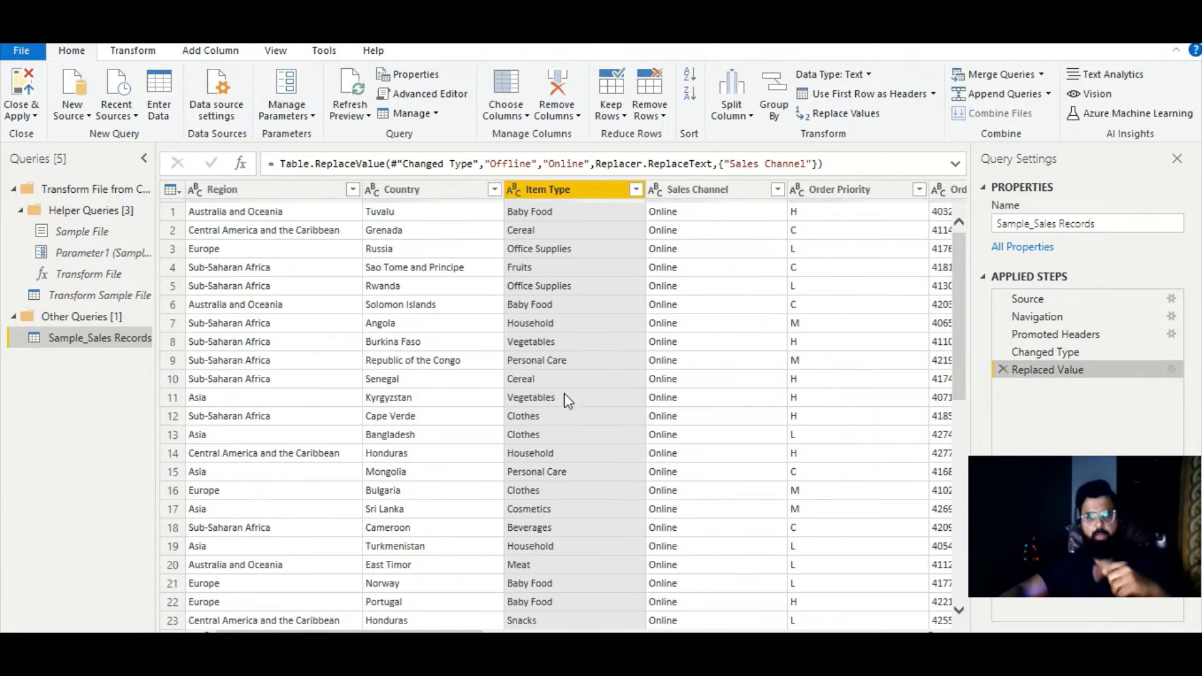
{"action": "left_click", "coordinate": [539, 254]}
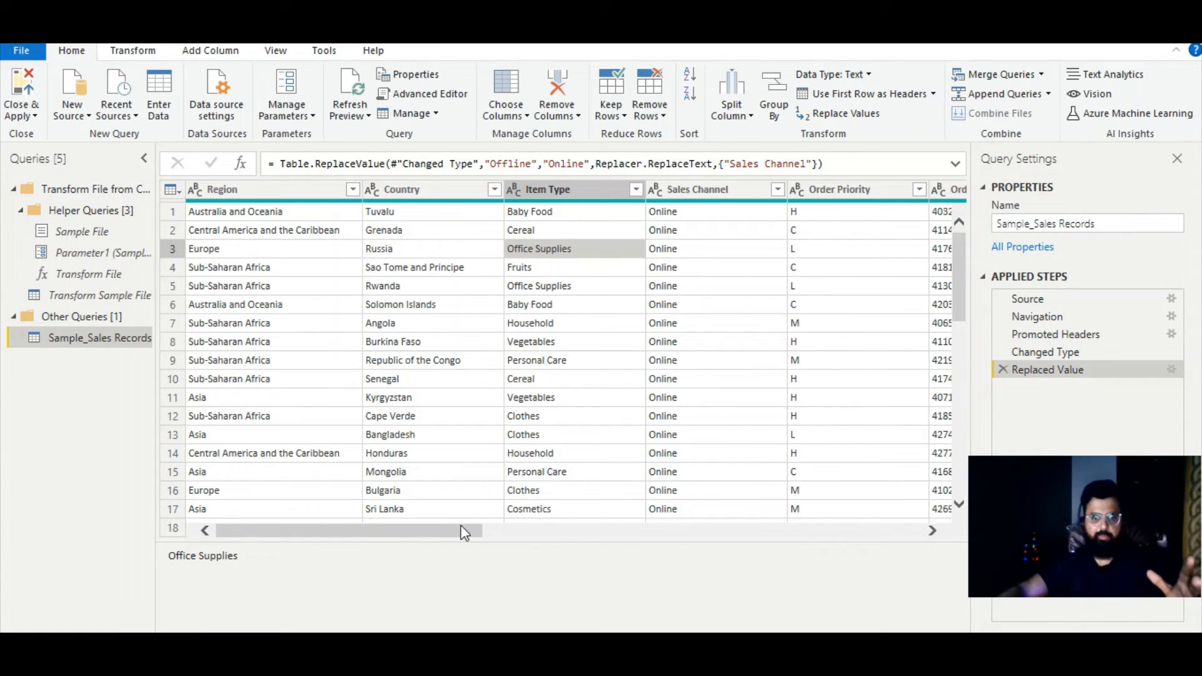
- Set the Order ID column's data type to Whole Number
{"action": "left_click_drag", "start_coordinate": [450, 534], "coordinate": [624, 540]}
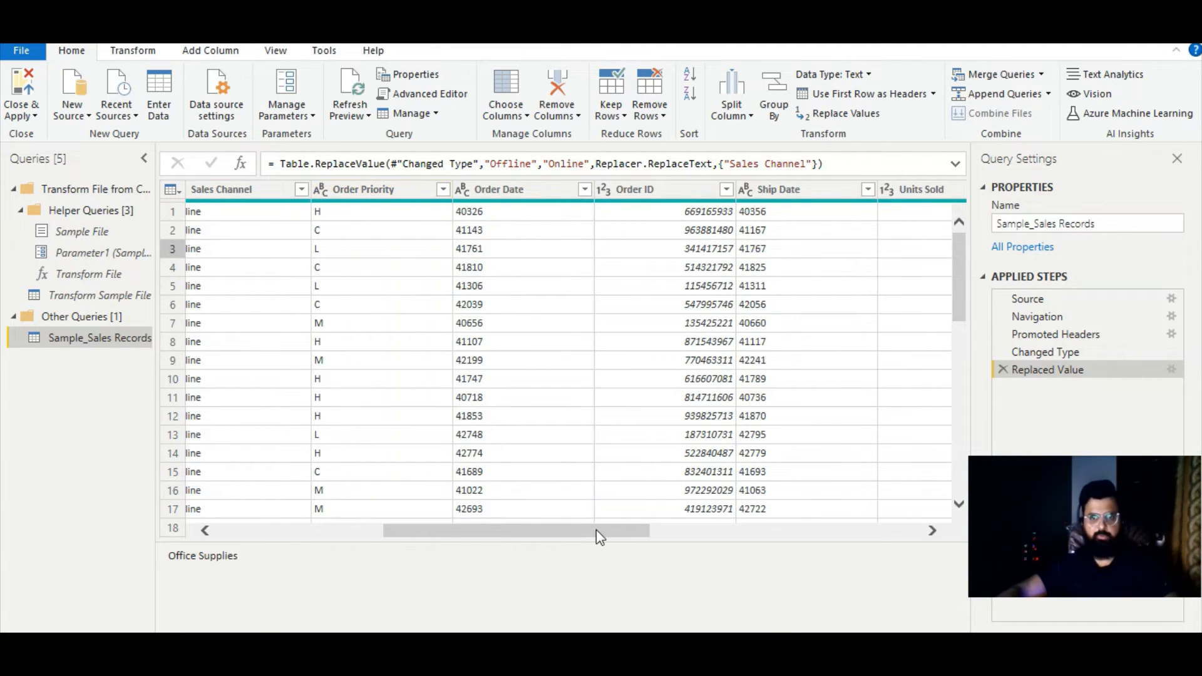
{"action": "left_click_drag", "start_coordinate": [611, 531], "coordinate": [638, 531]}
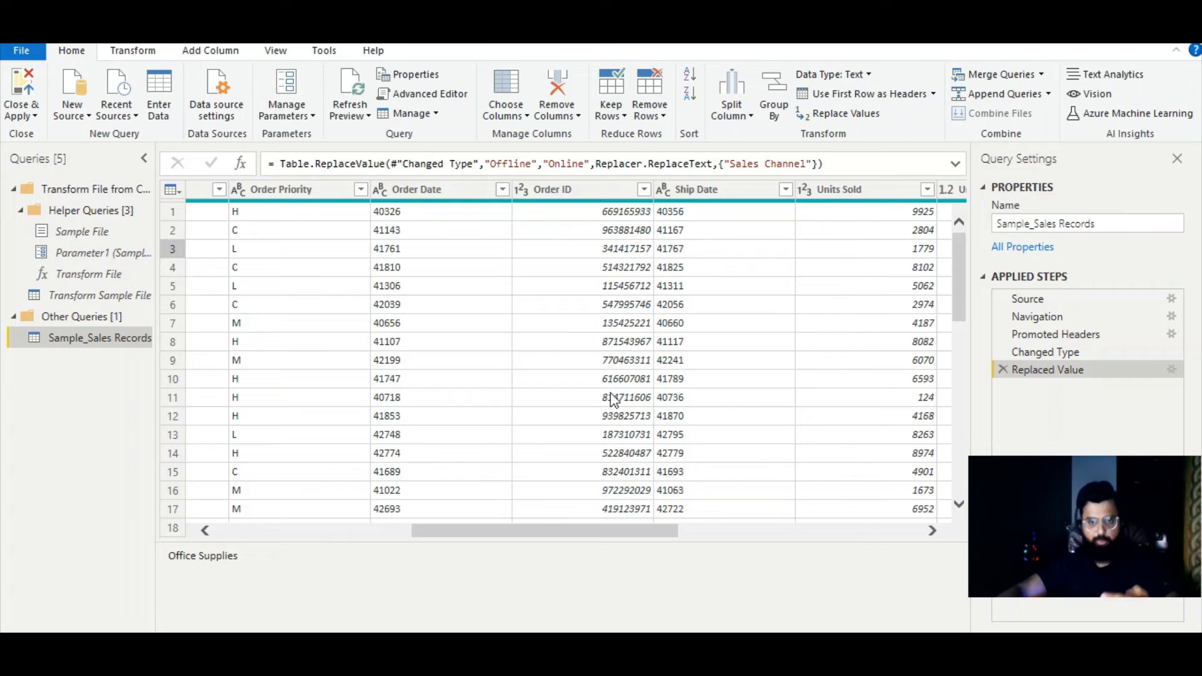
{"action": "left_click", "coordinate": [522, 190]}
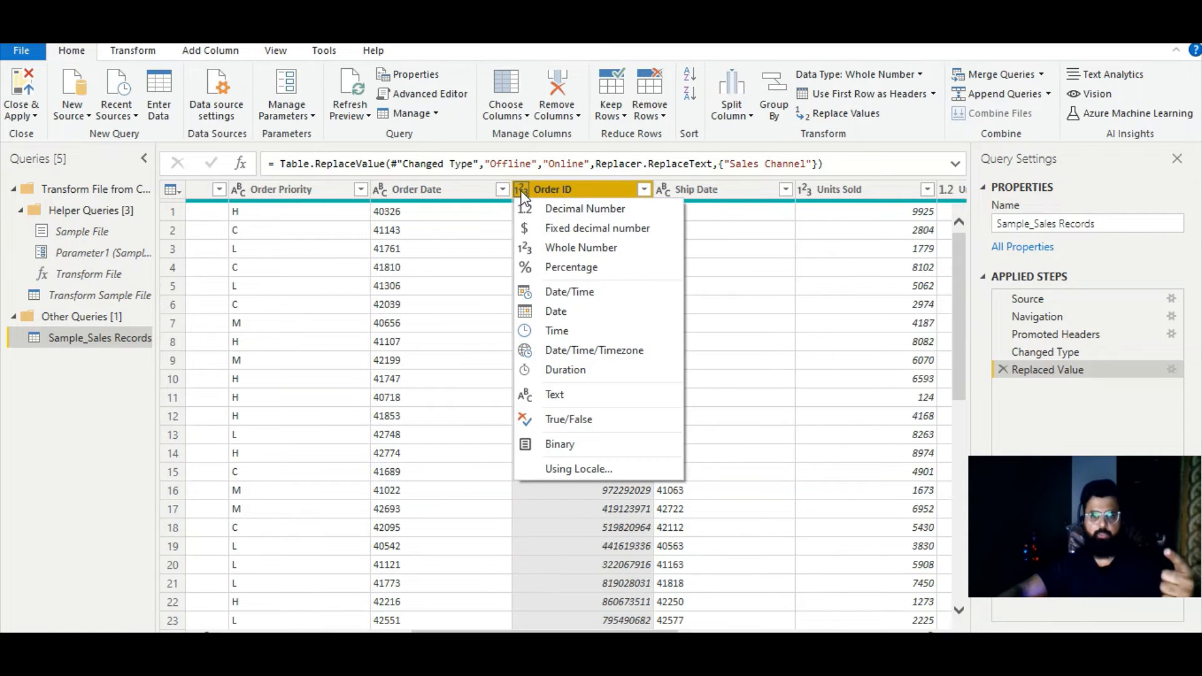
{"action": "left_click", "coordinate": [447, 313]}
{"action": "left_click", "coordinate": [585, 308]}
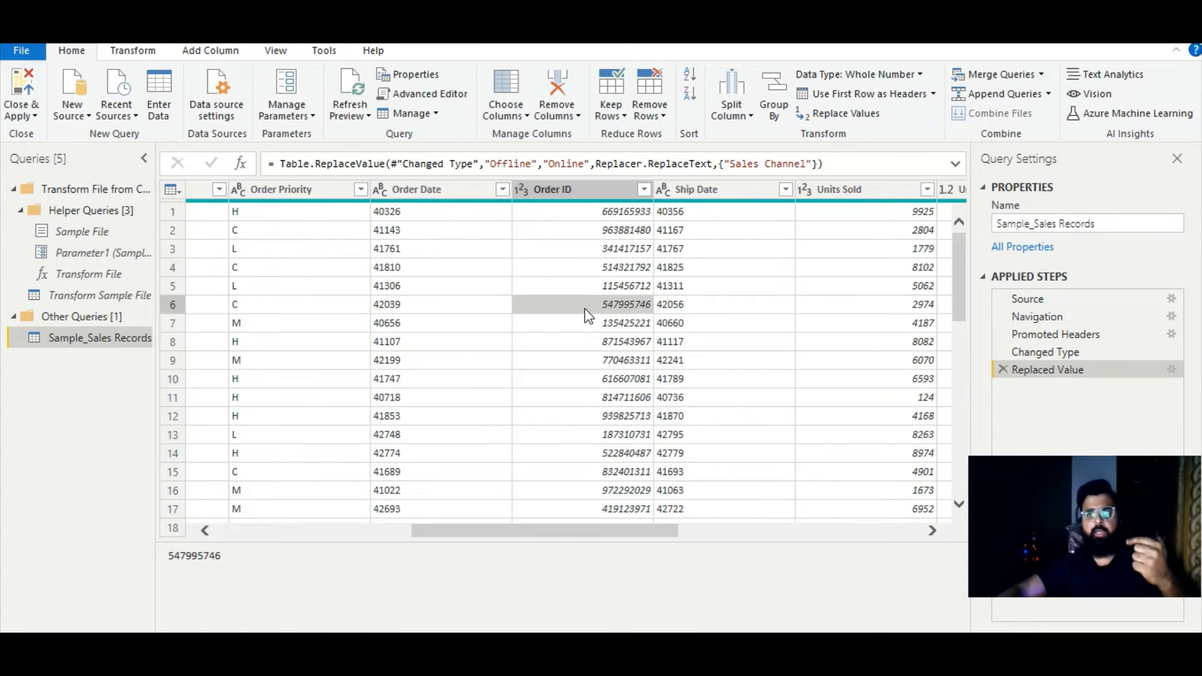
{"action": "left_click", "coordinate": [528, 198]}
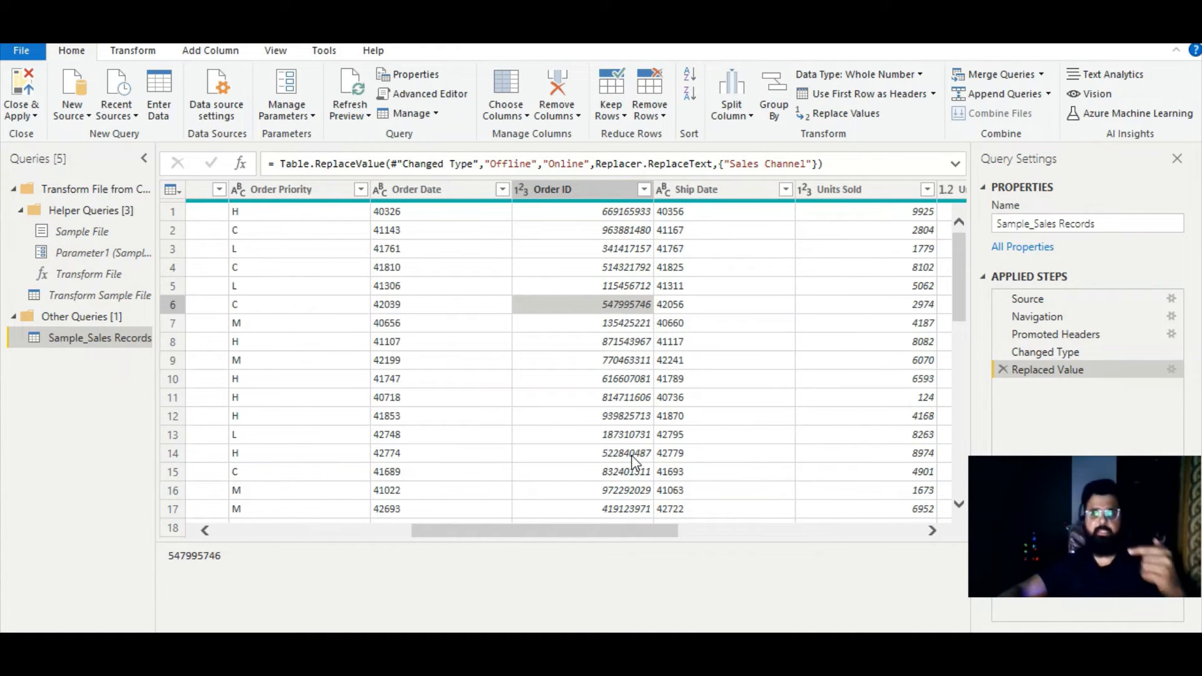
{"action": "left_click", "coordinate": [523, 191]}
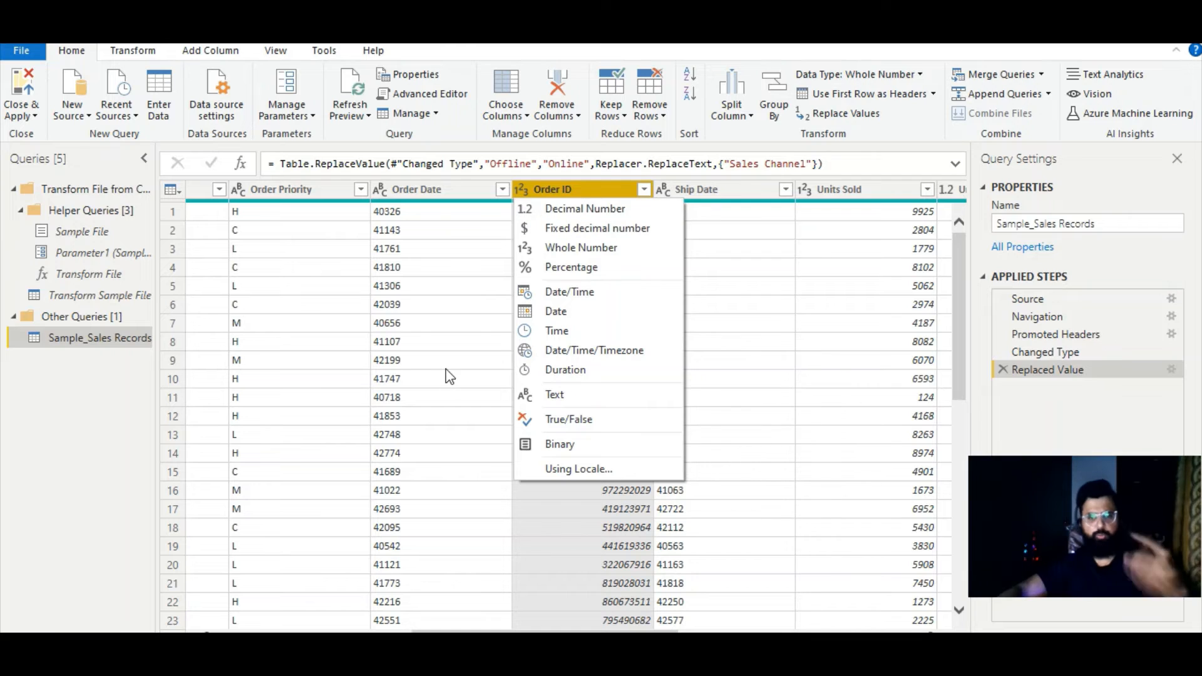
{"action": "left_click", "coordinate": [569, 248]}
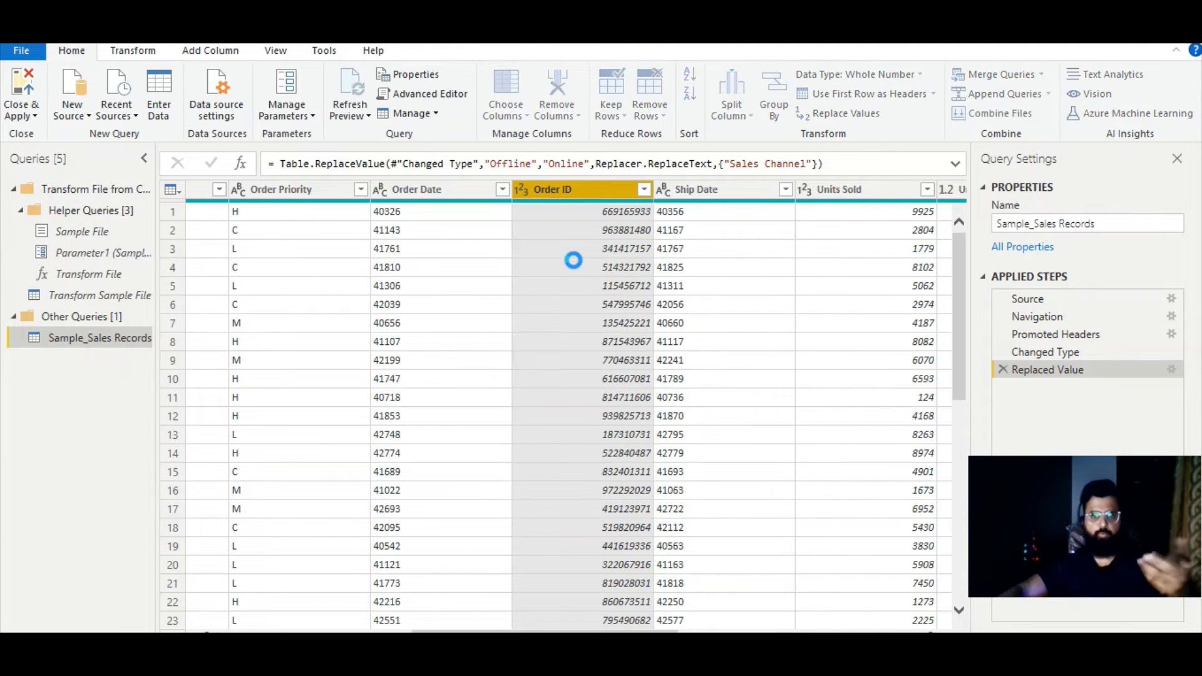
- Examine the Order ID values and the remaining columns of the sales table through Total Profit
{"action": "left_click", "coordinate": [590, 305]}
{"action": "scroll", "coordinate": [608, 417], "scroll_direction": "down", "scroll_amount": 2}
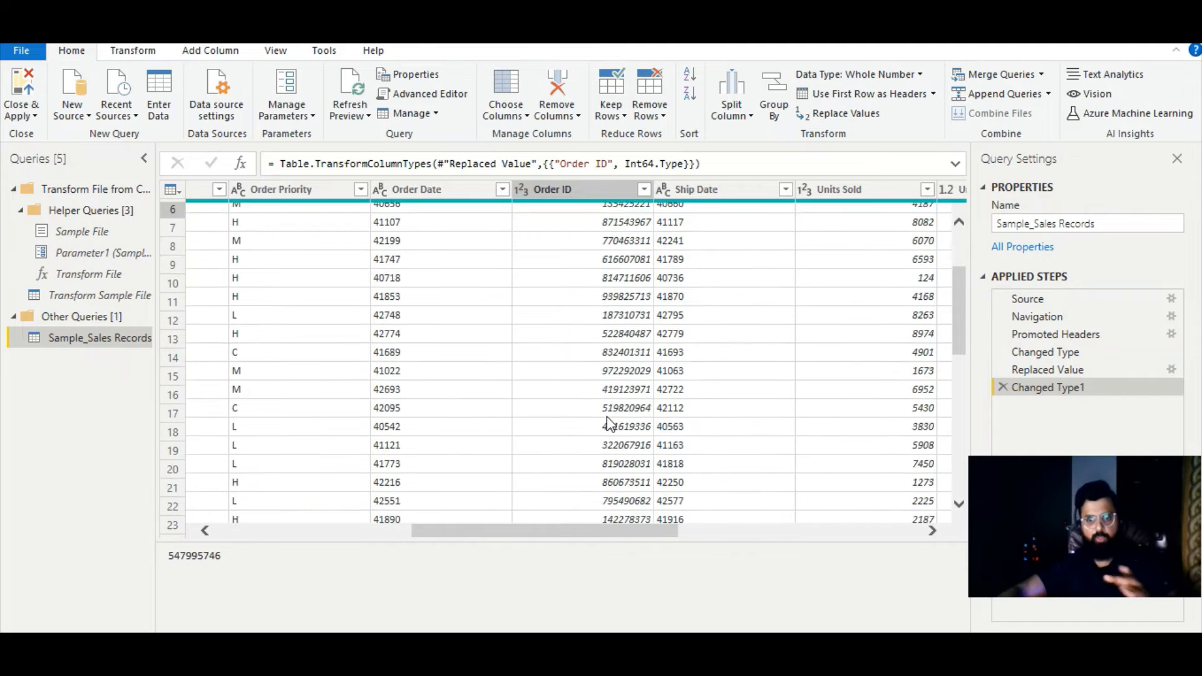
{"action": "scroll", "coordinate": [615, 437], "scroll_direction": "up", "scroll_amount": 2}
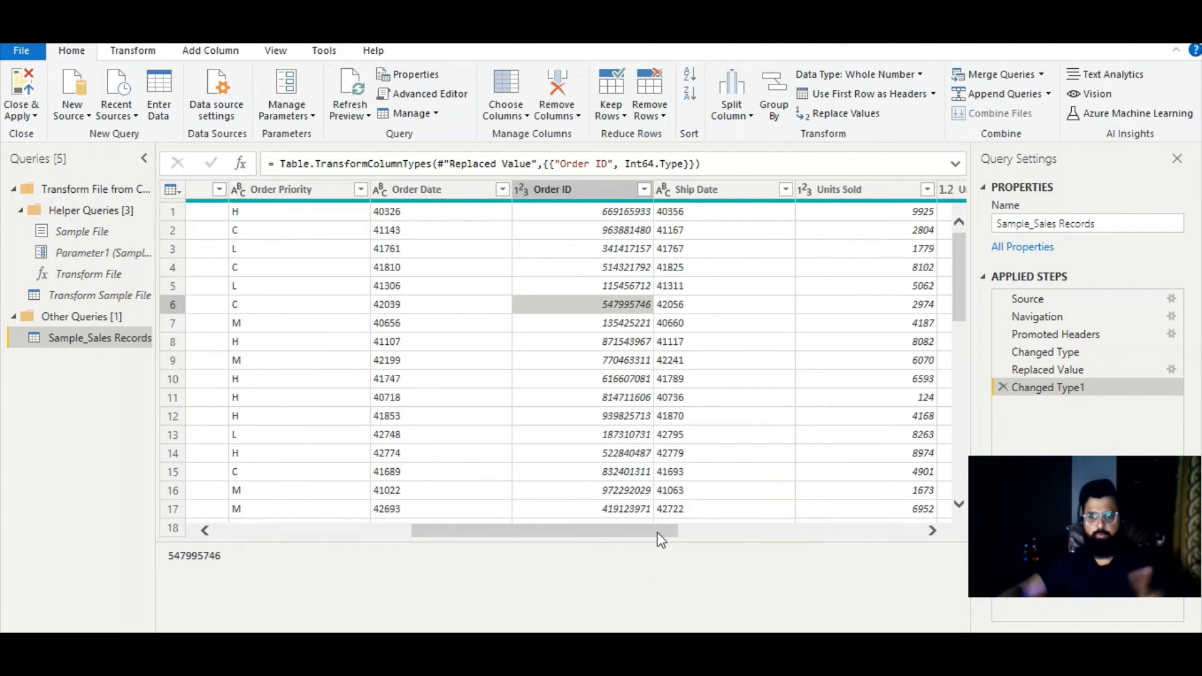
{"action": "left_click_drag", "start_coordinate": [658, 534], "coordinate": [914, 532]}
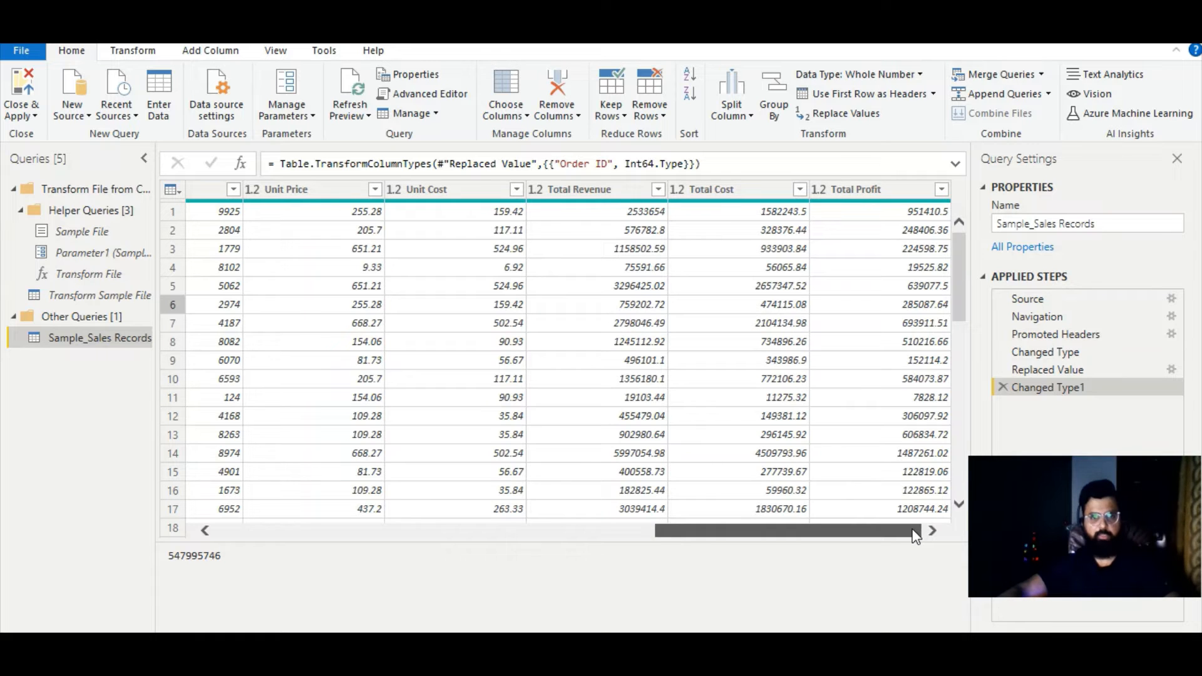
{"action": "left_click_drag", "start_coordinate": [915, 533], "coordinate": [803, 516]}
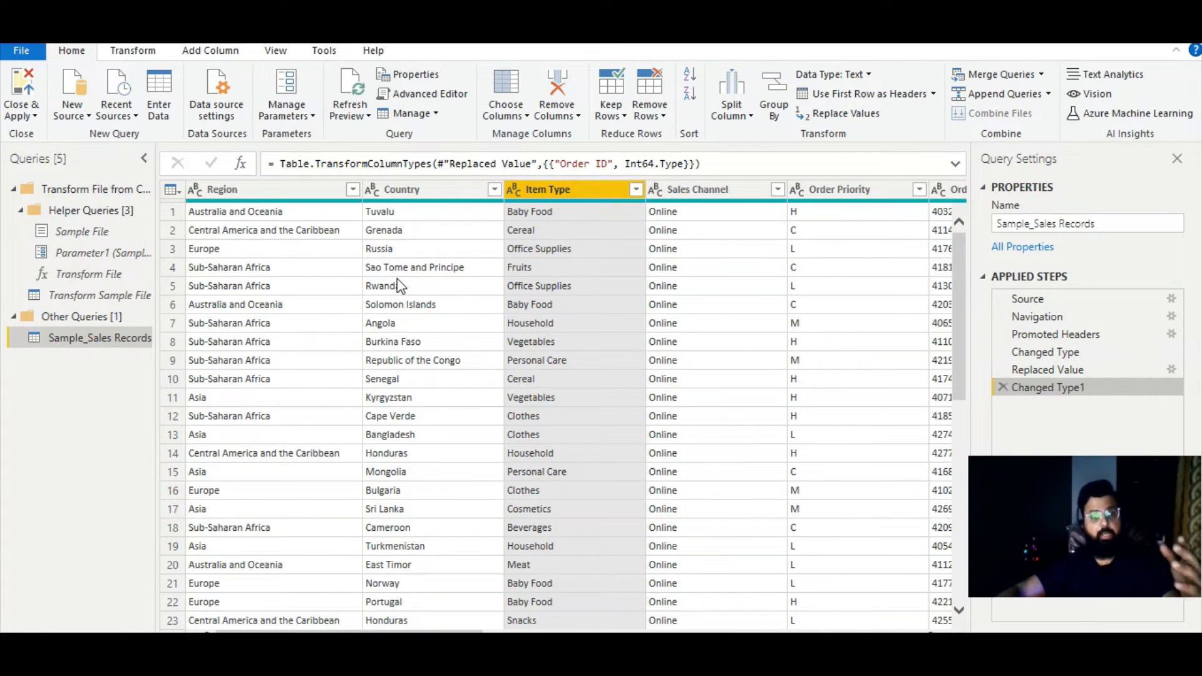
{"action": "left_click_drag", "start_coordinate": [454, 631], "coordinate": [384, 622]}
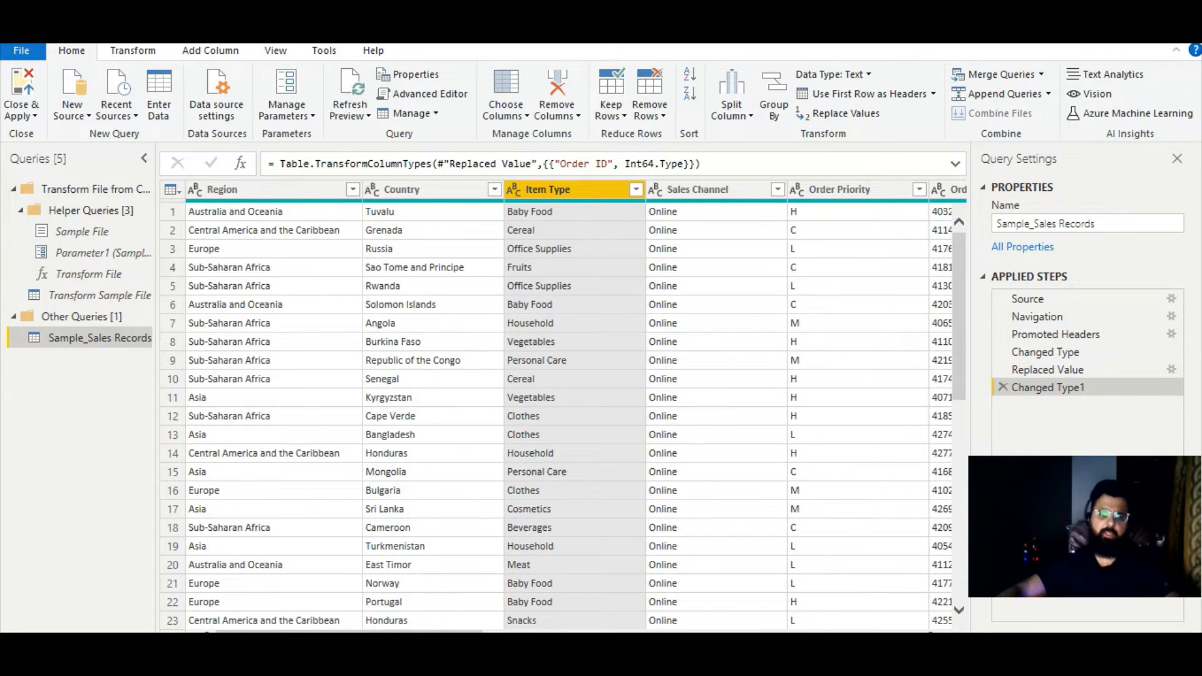
{"action": "left_click_drag", "start_coordinate": [466, 630], "coordinate": [405, 610]}
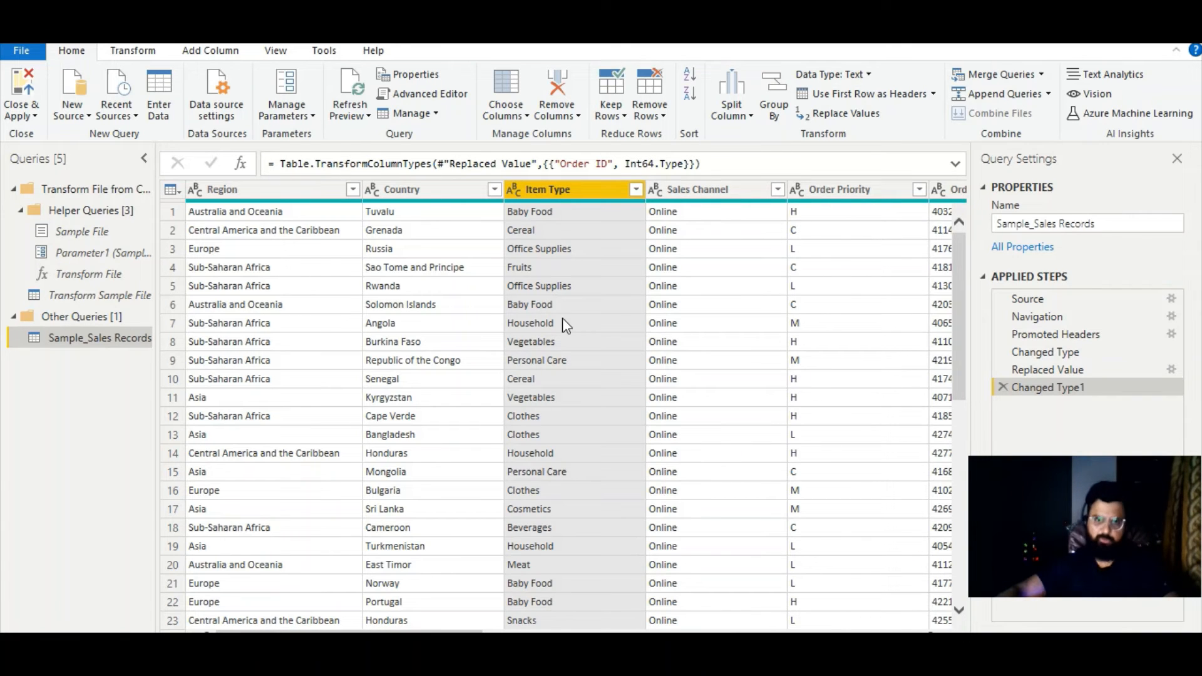
- Choose only the Region, Country, Ship Date and Total Revenue columns to keep in the sales table
{"action": "left_click", "coordinate": [515, 115]}
{"action": "left_click", "coordinate": [529, 135]}
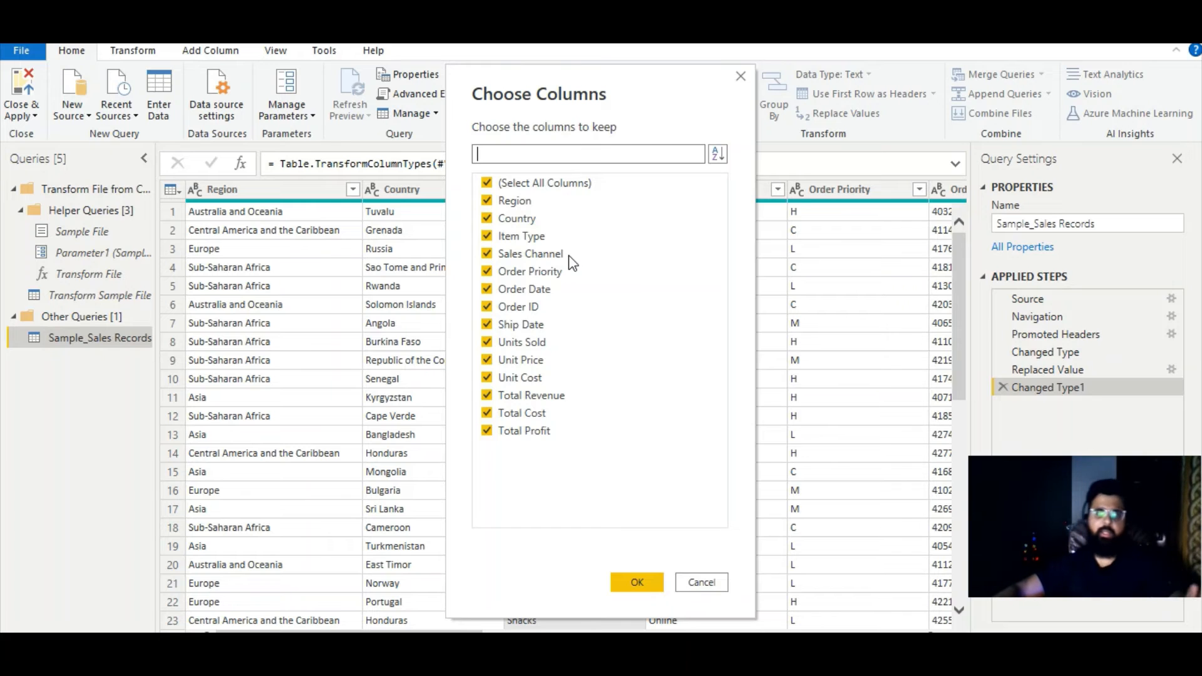
{"action": "left_click", "coordinate": [487, 183]}
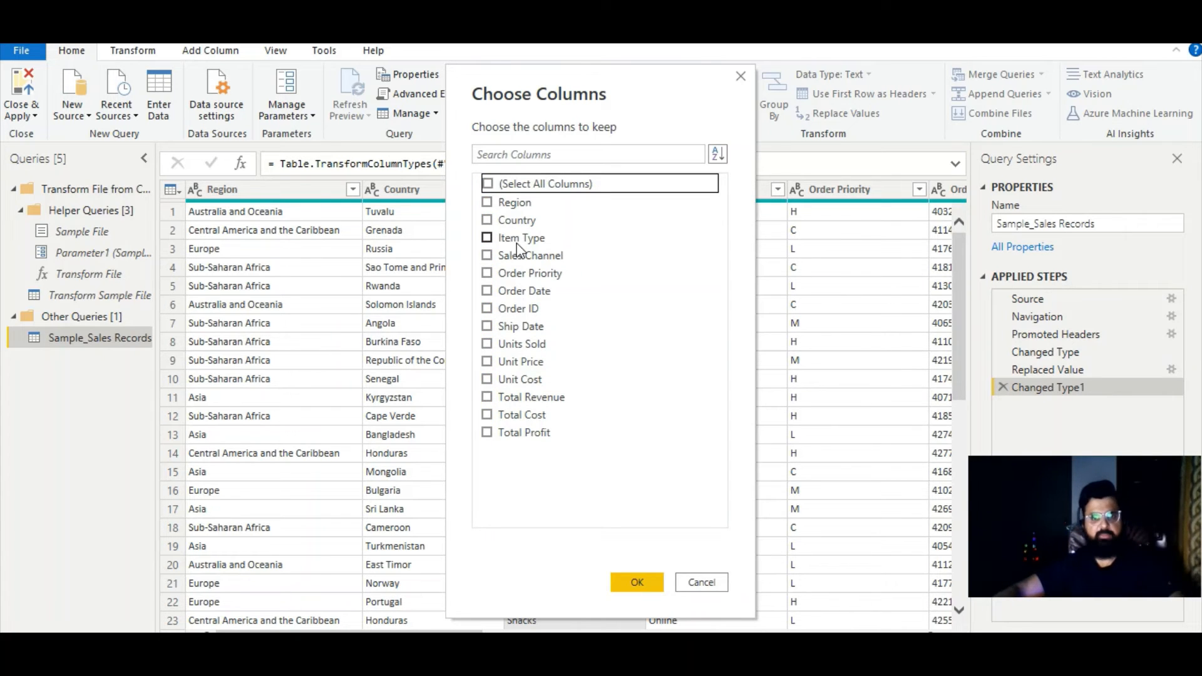
{"action": "left_click", "coordinate": [488, 203]}
{"action": "left_click", "coordinate": [487, 220]}
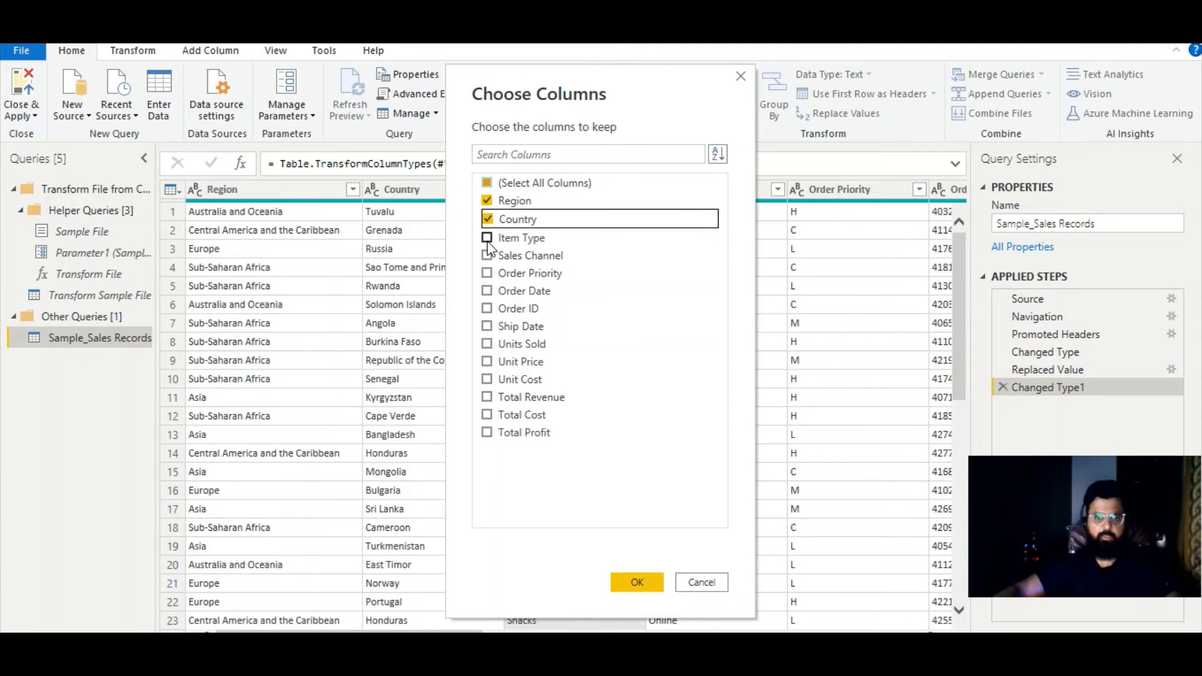
{"action": "left_click", "coordinate": [487, 327]}
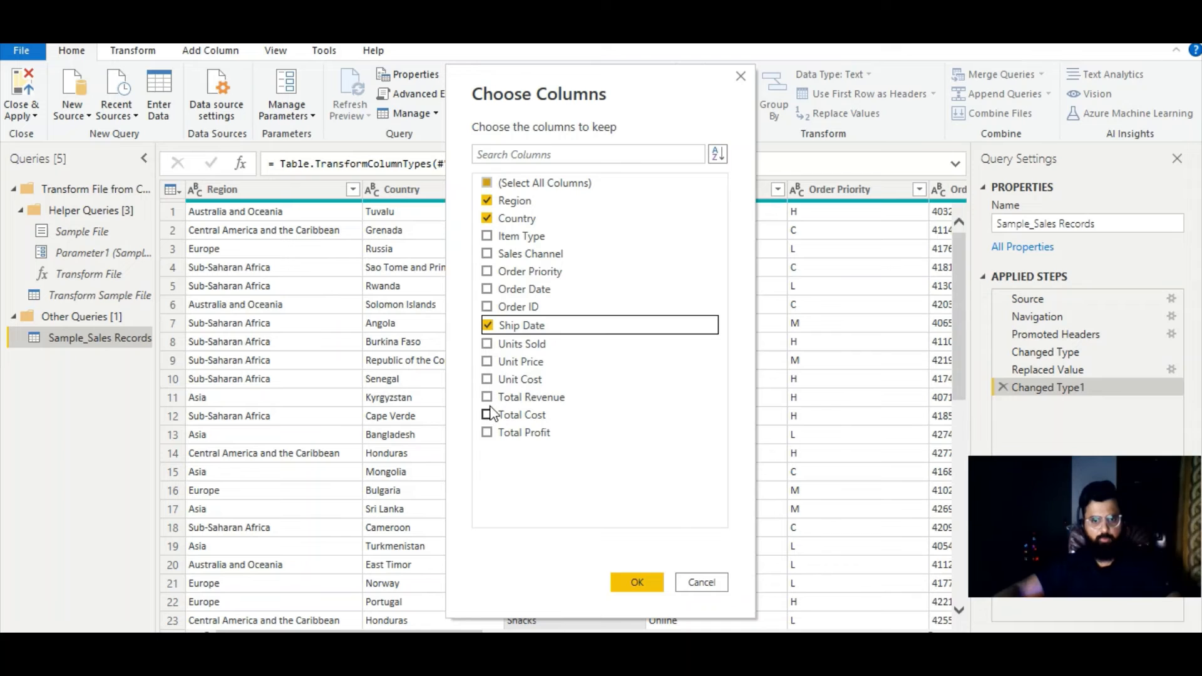
{"action": "left_click", "coordinate": [488, 398]}
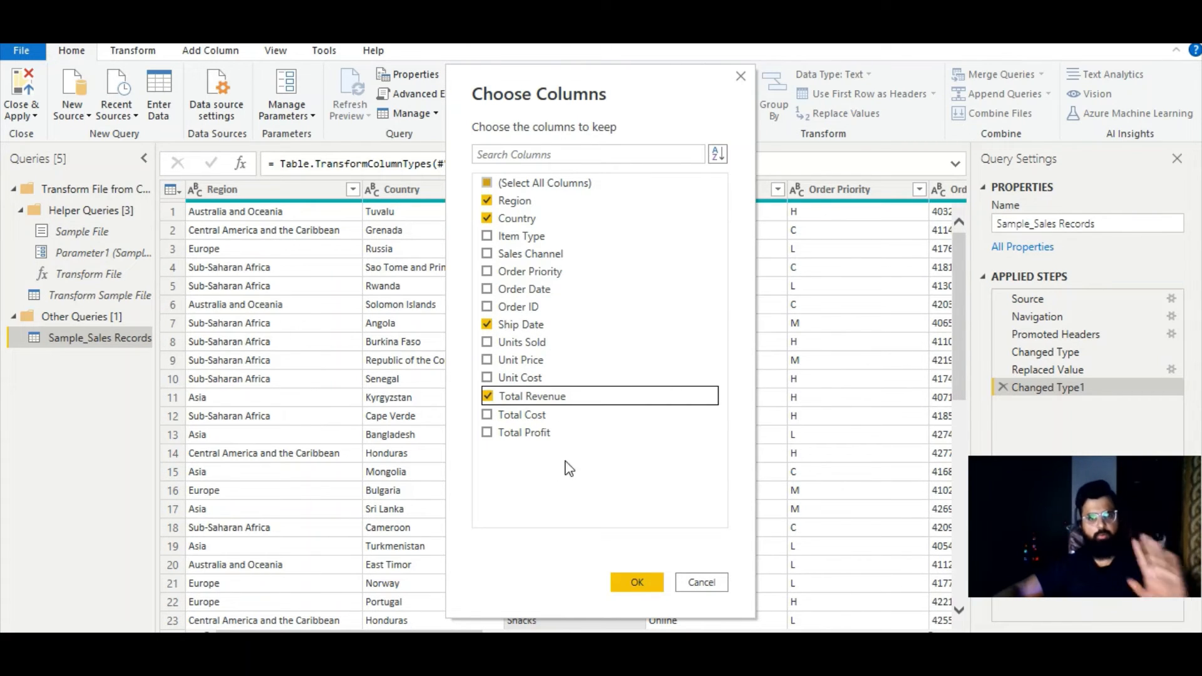
{"action": "left_click", "coordinate": [638, 584]}
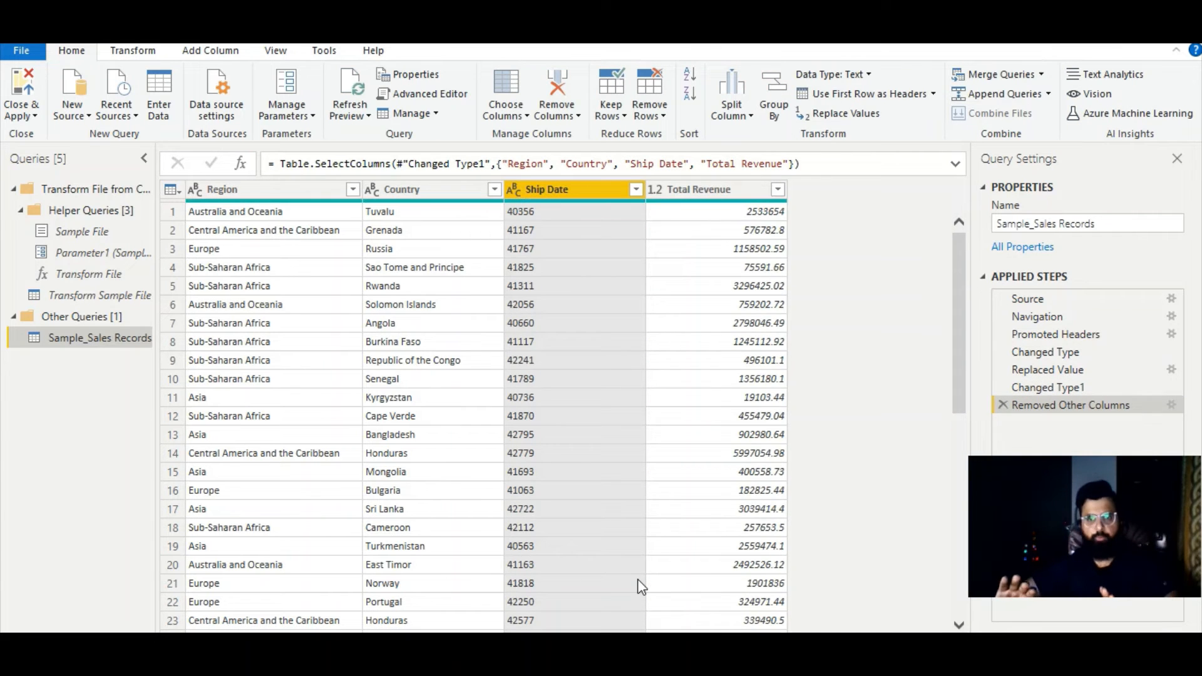
- Compare the table before and after the Removed Other Columns step, and refresh all query previews
{"action": "left_click", "coordinate": [1069, 389]}
{"action": "left_click", "coordinate": [1068, 406]}
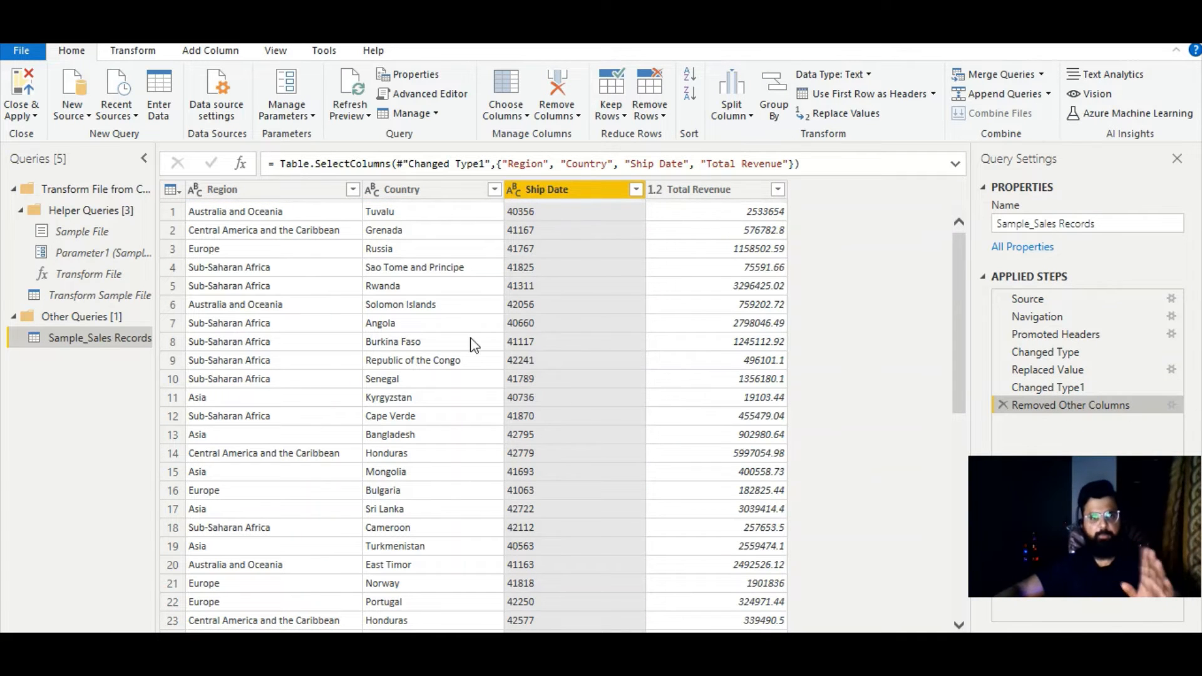
{"action": "left_click_drag", "start_coordinate": [960, 312], "coordinate": [963, 219]}
{"action": "left_click", "coordinate": [365, 115]}
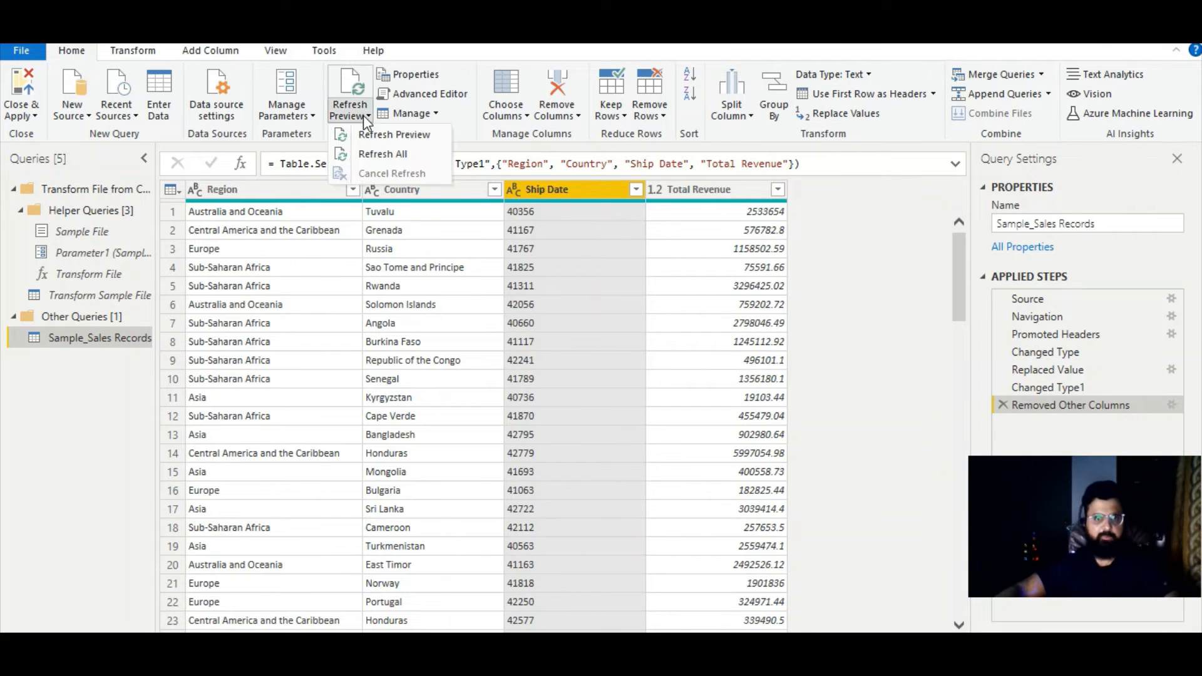
{"action": "left_click", "coordinate": [366, 154]}
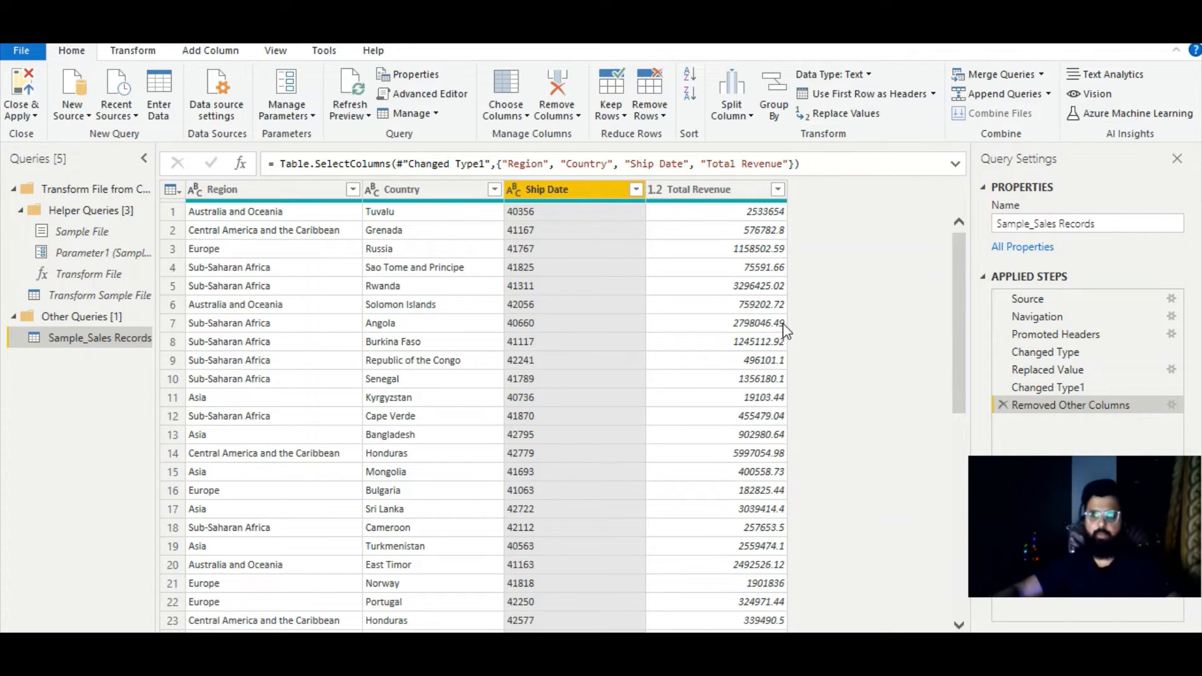
- Review the results of the Changed Type1 and Replaced Value steps, and return to the Removed Other Columns step
{"action": "left_click", "coordinate": [1048, 388]}
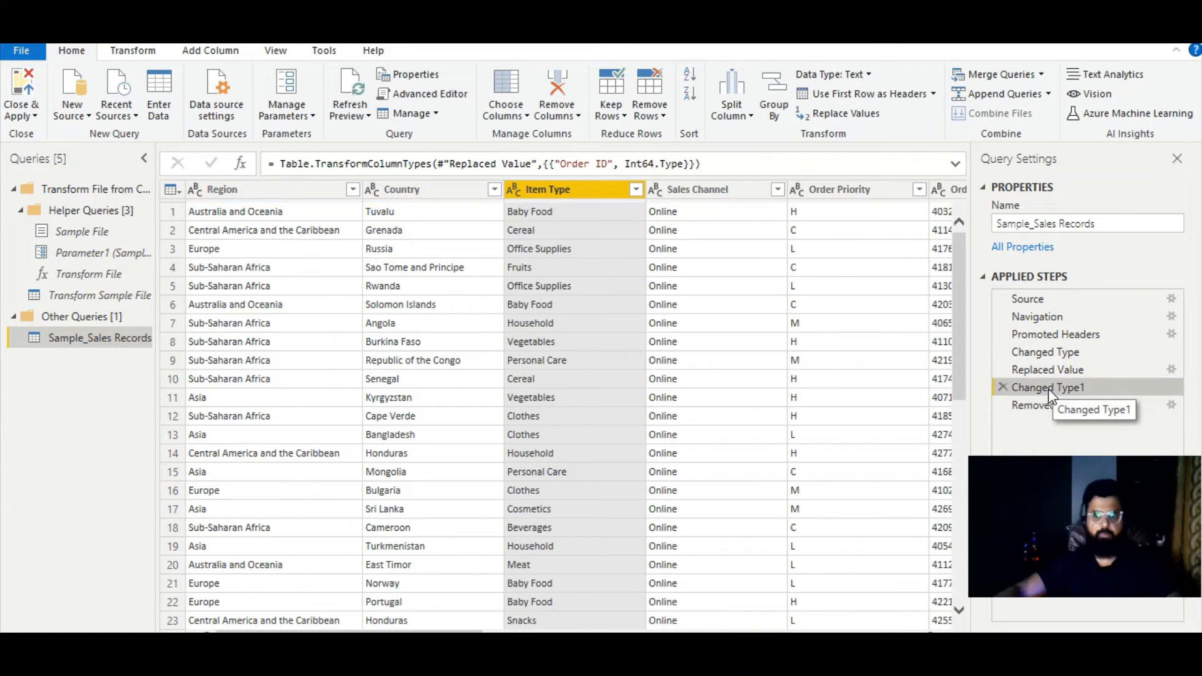
{"action": "left_click", "coordinate": [1054, 372]}
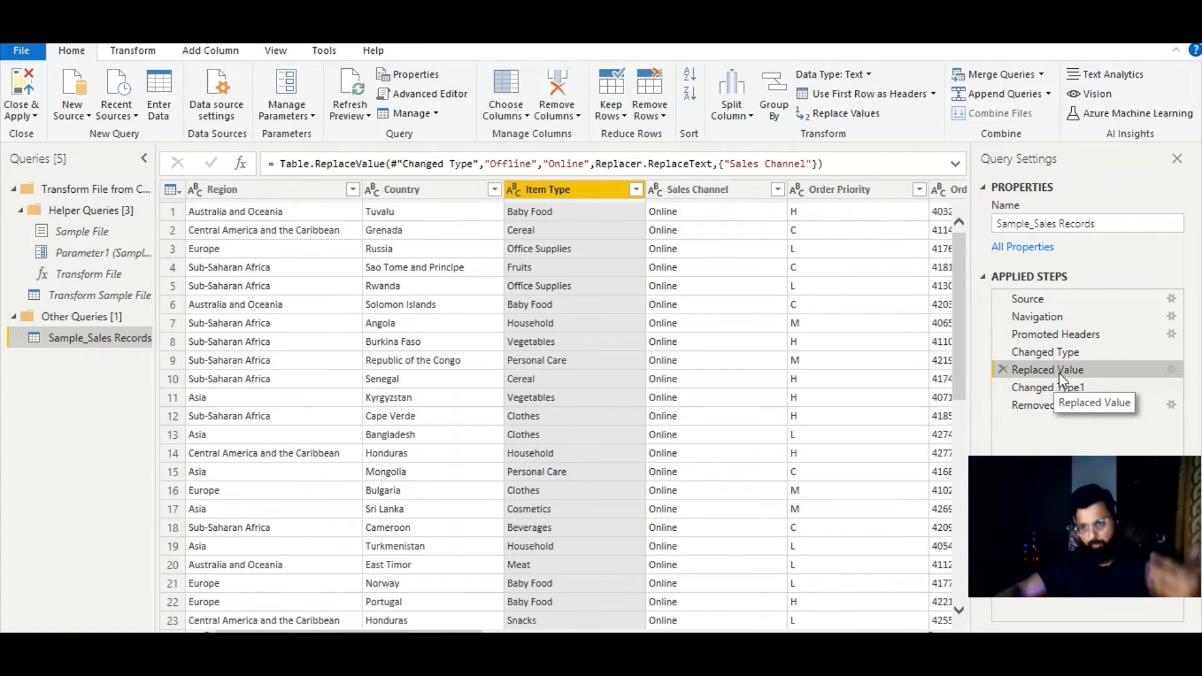
{"action": "left_click", "coordinate": [1061, 407]}
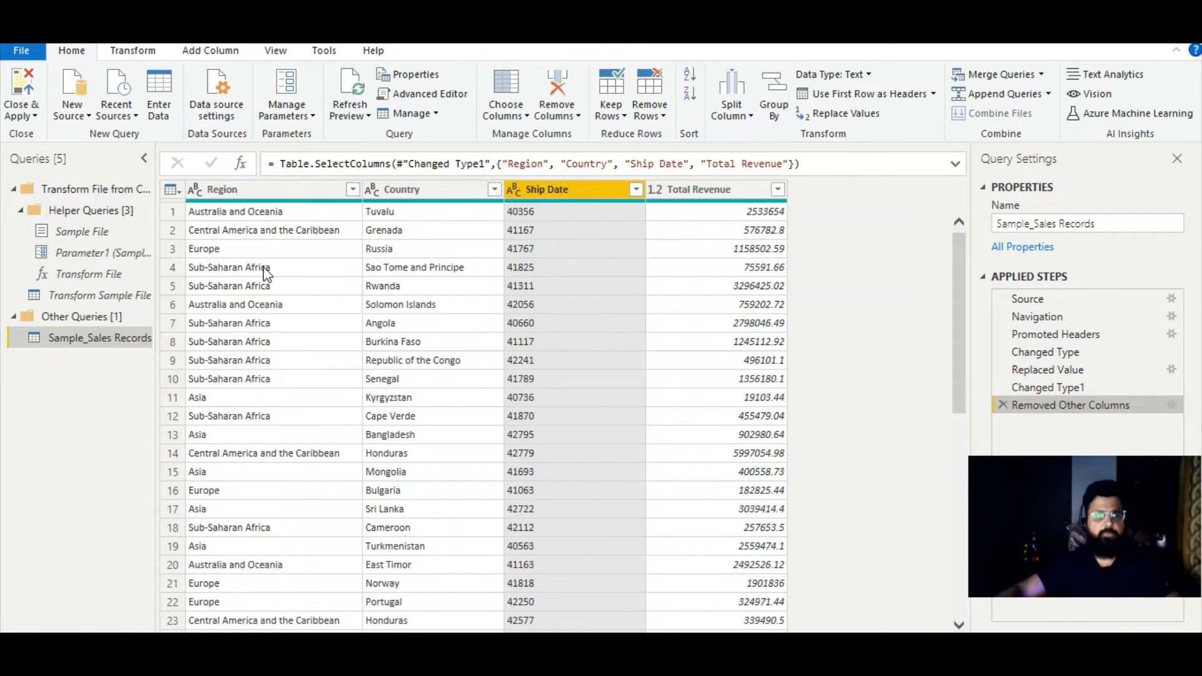
- Examine the record details of the first three rows of the sales table
{"action": "left_click", "coordinate": [175, 212]}
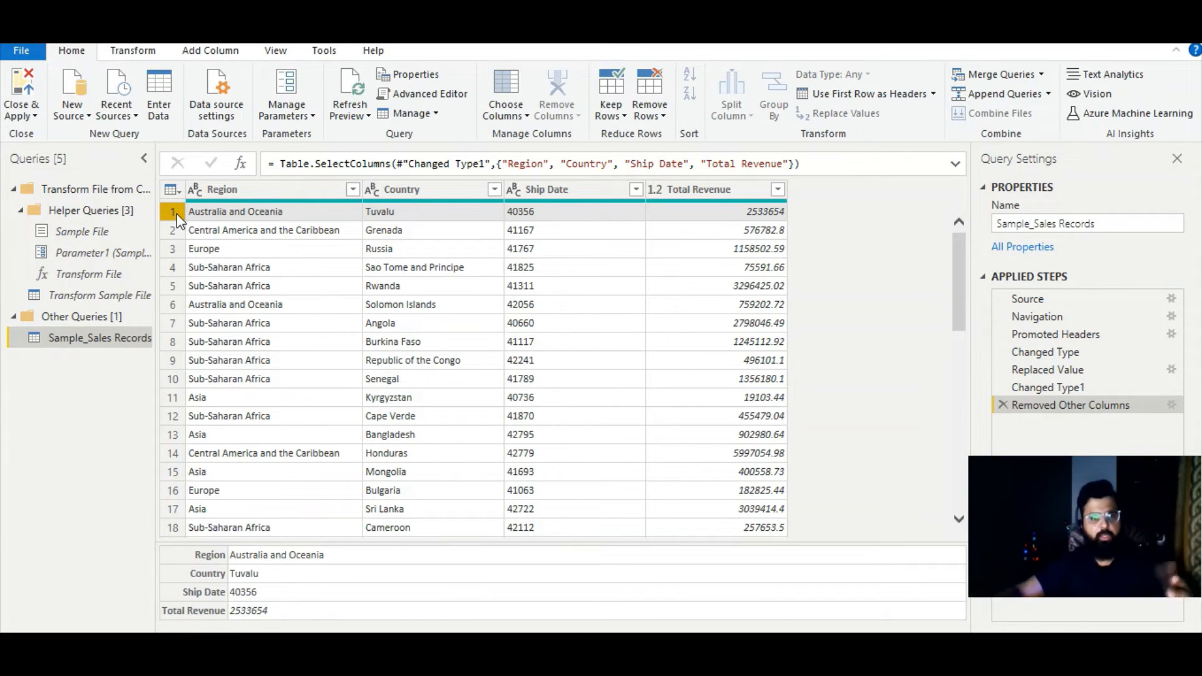
{"action": "key", "text": "Down"}
{"action": "key", "text": "Down"}
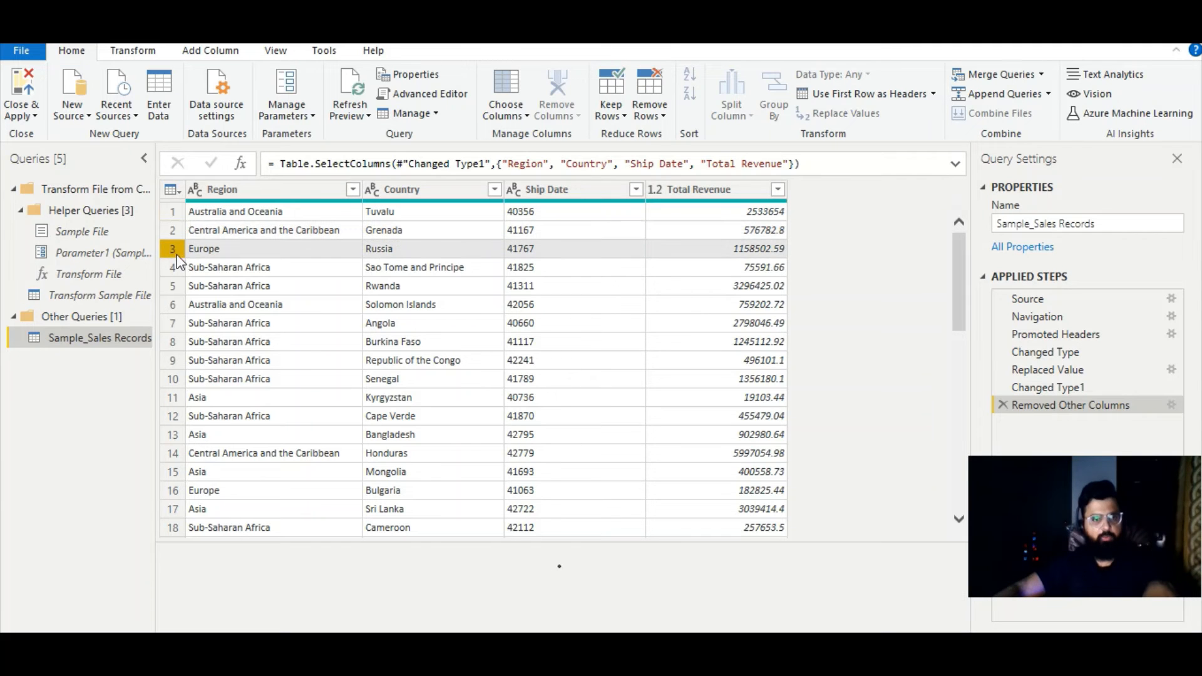
{"action": "left_click", "coordinate": [180, 214]}
{"action": "left_click", "coordinate": [173, 230]}
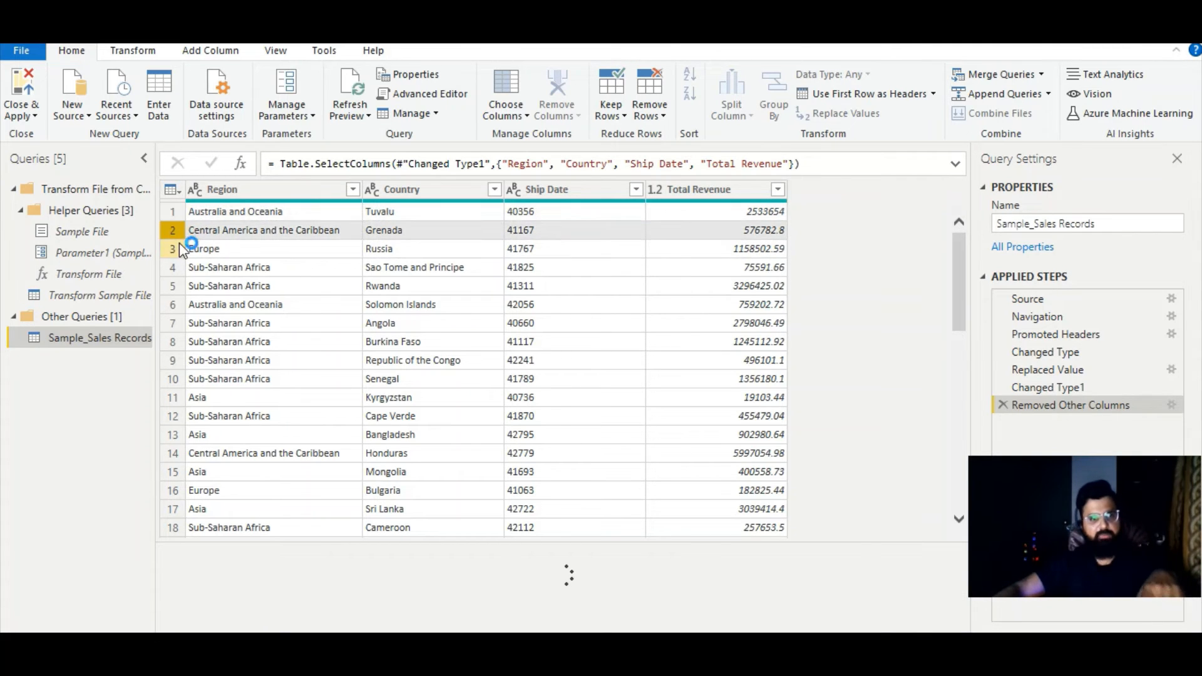
{"action": "left_click", "coordinate": [177, 247]}
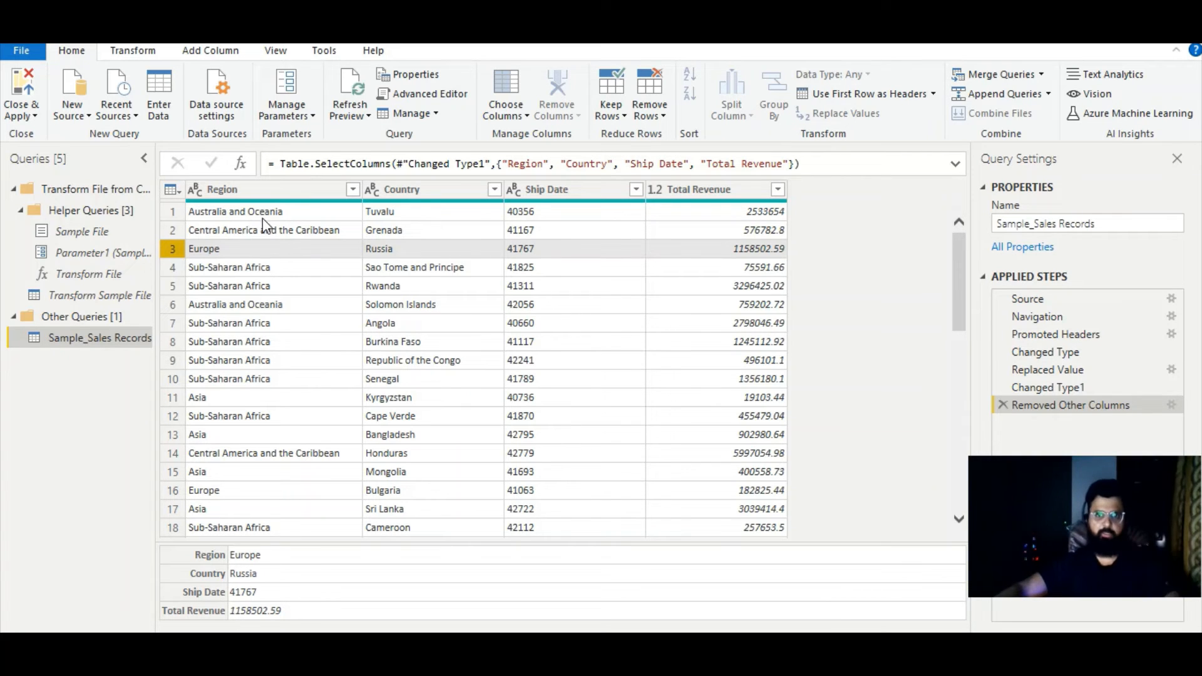
- Try removing the top 3 rows of the sales table, and delete the resulting applied step
{"action": "left_click", "coordinate": [661, 118]}
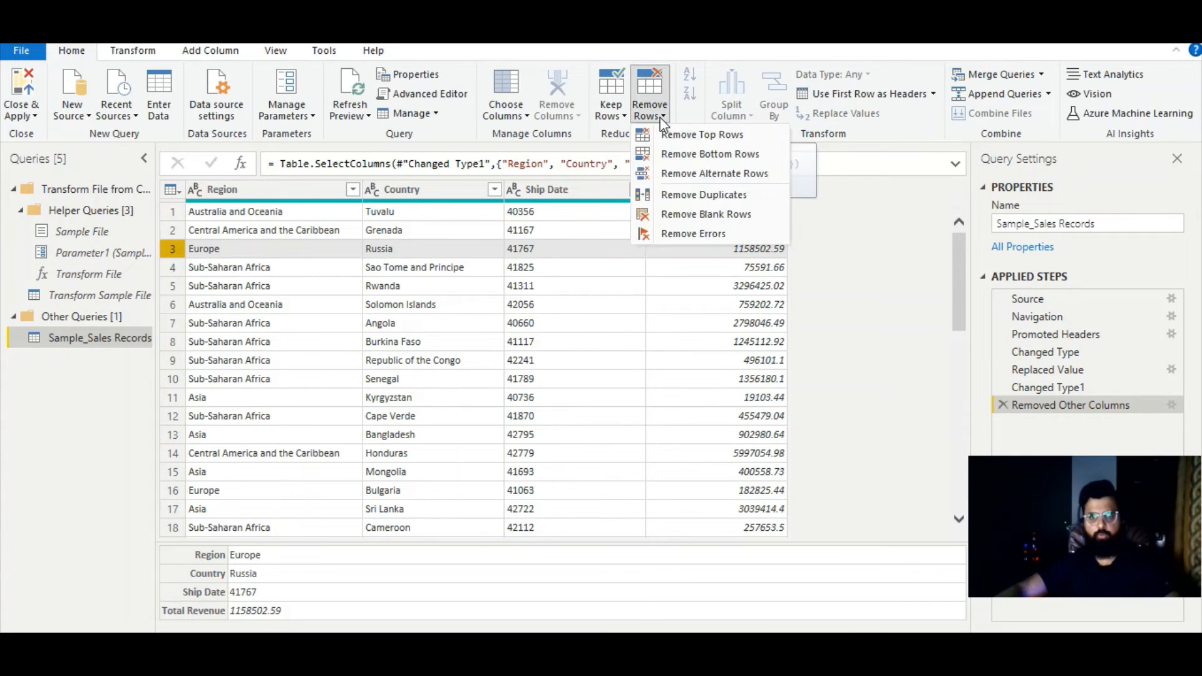
{"action": "left_click", "coordinate": [688, 139]}
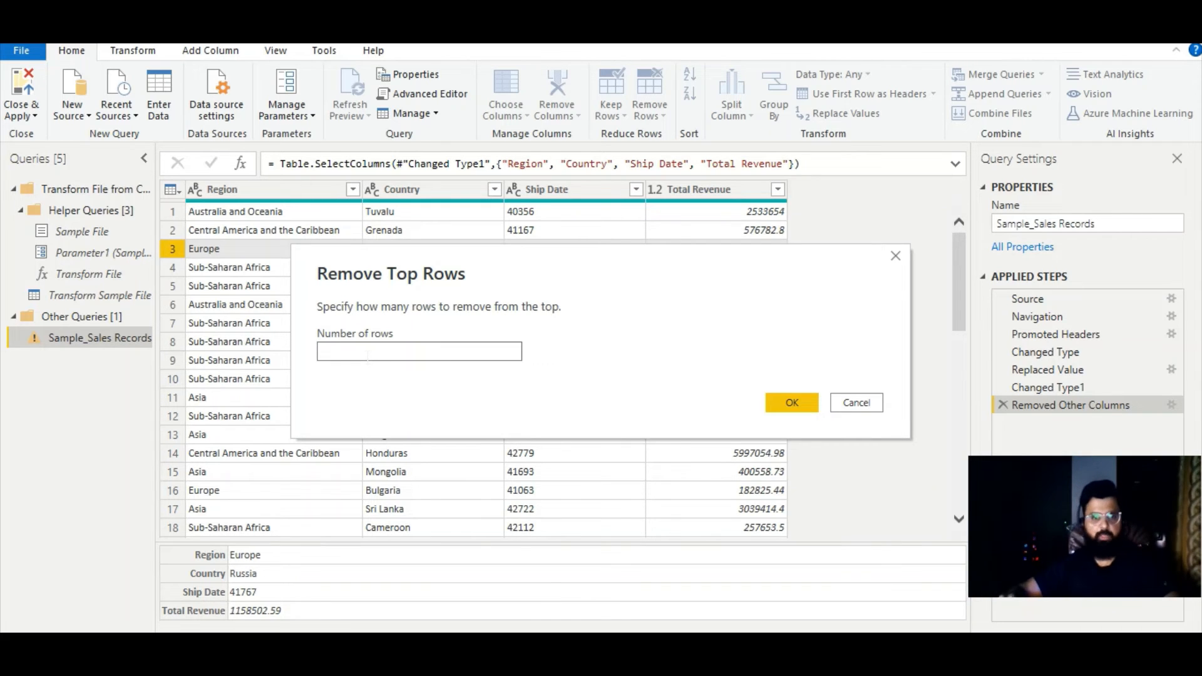
{"action": "type", "text": "2"}
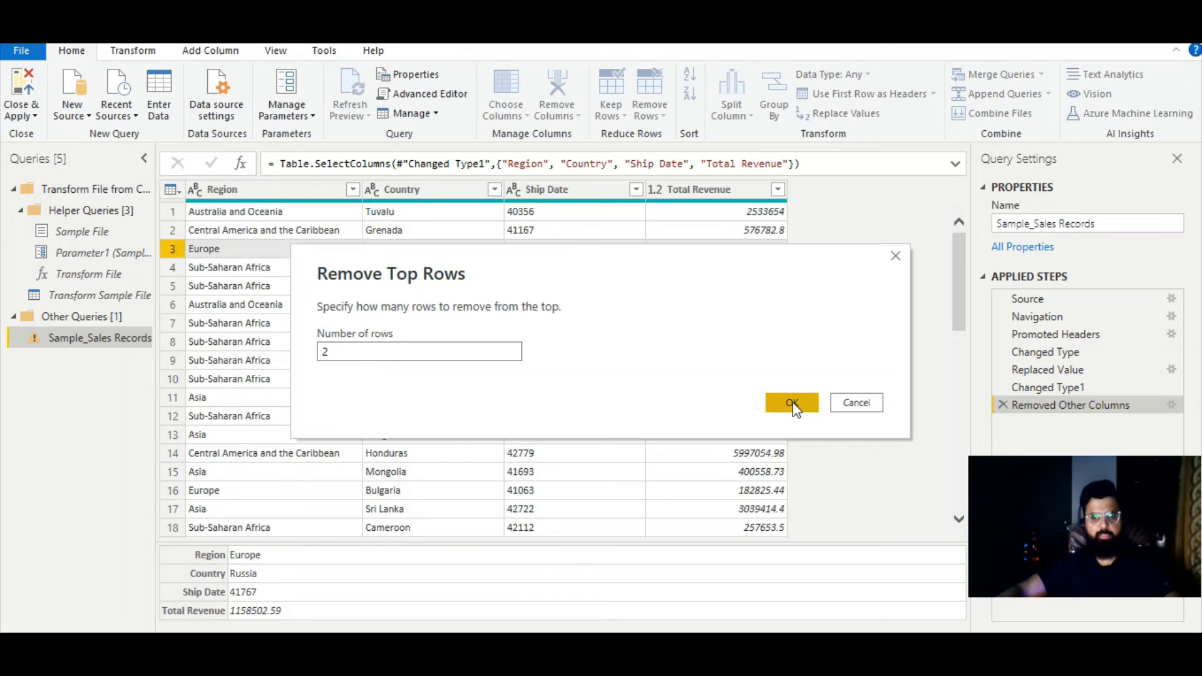
{"action": "key", "text": "BackSpace"}
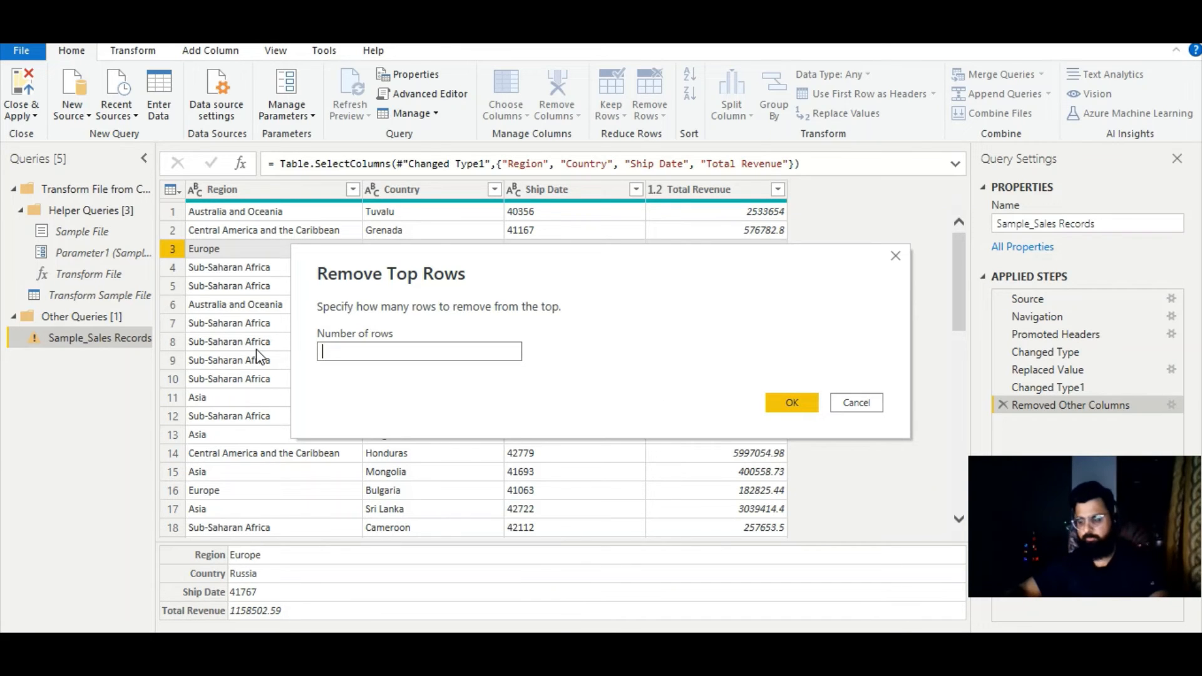
{"action": "type", "text": "3"}
{"action": "left_click", "coordinate": [790, 400]}
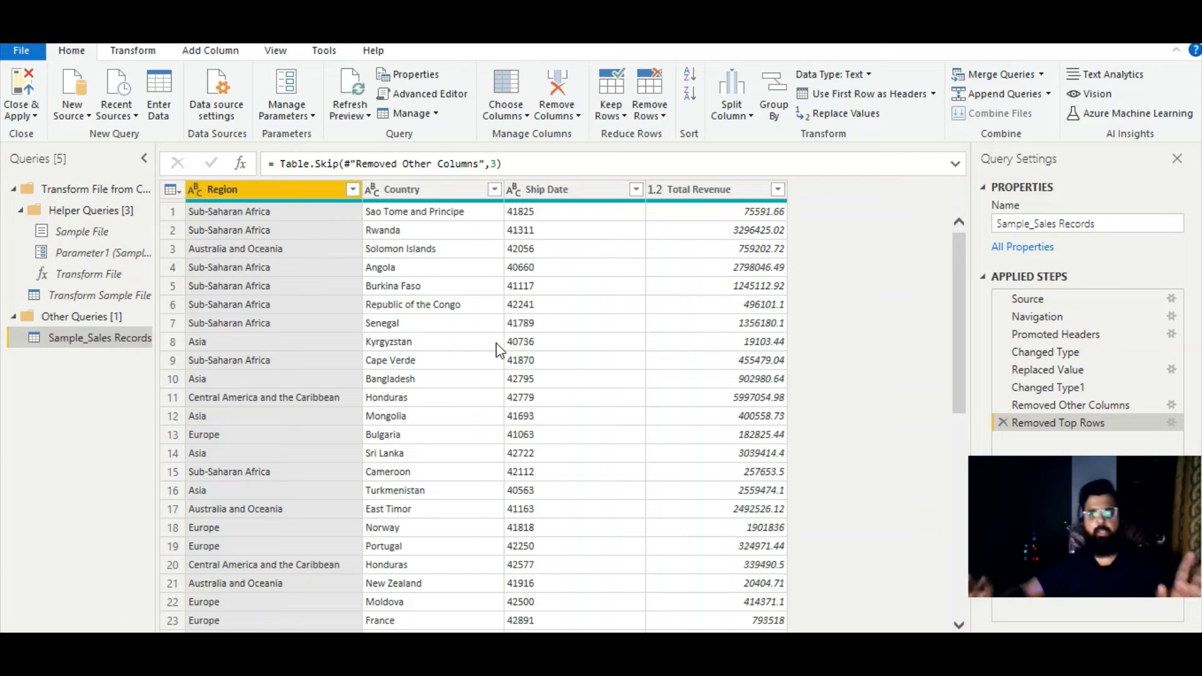
{"action": "left_click", "coordinate": [1002, 423]}
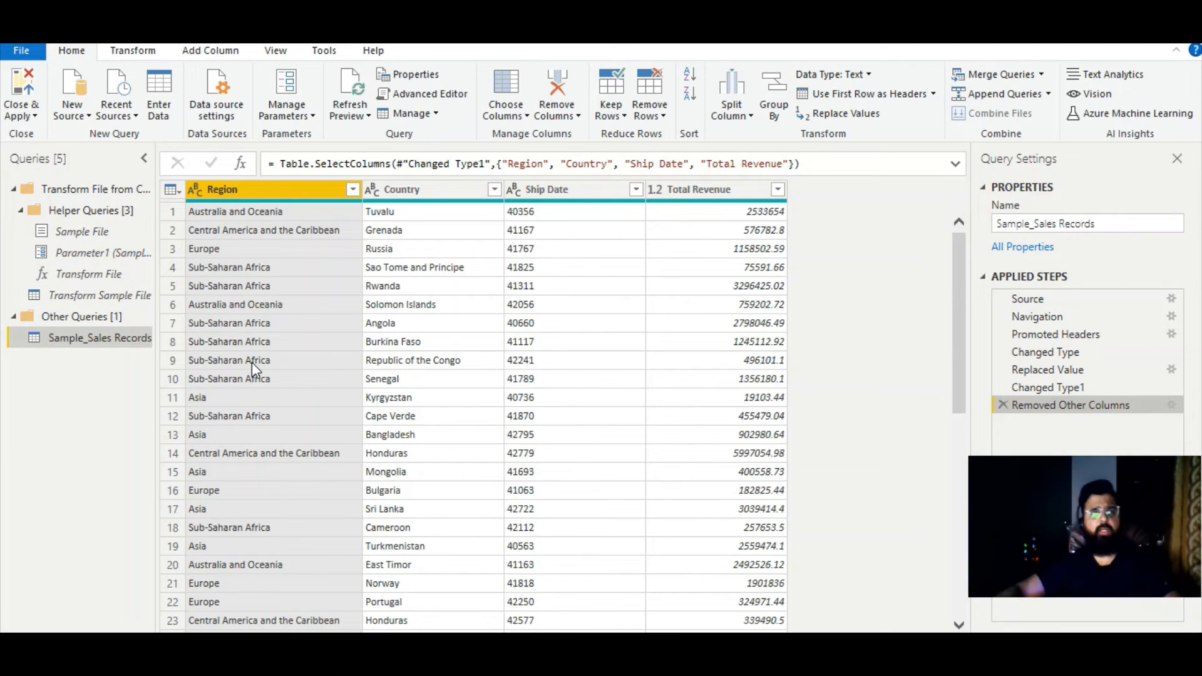
- Look at the options for converting between the table's first row and its headers without applying one
{"action": "left_click", "coordinate": [134, 49]}
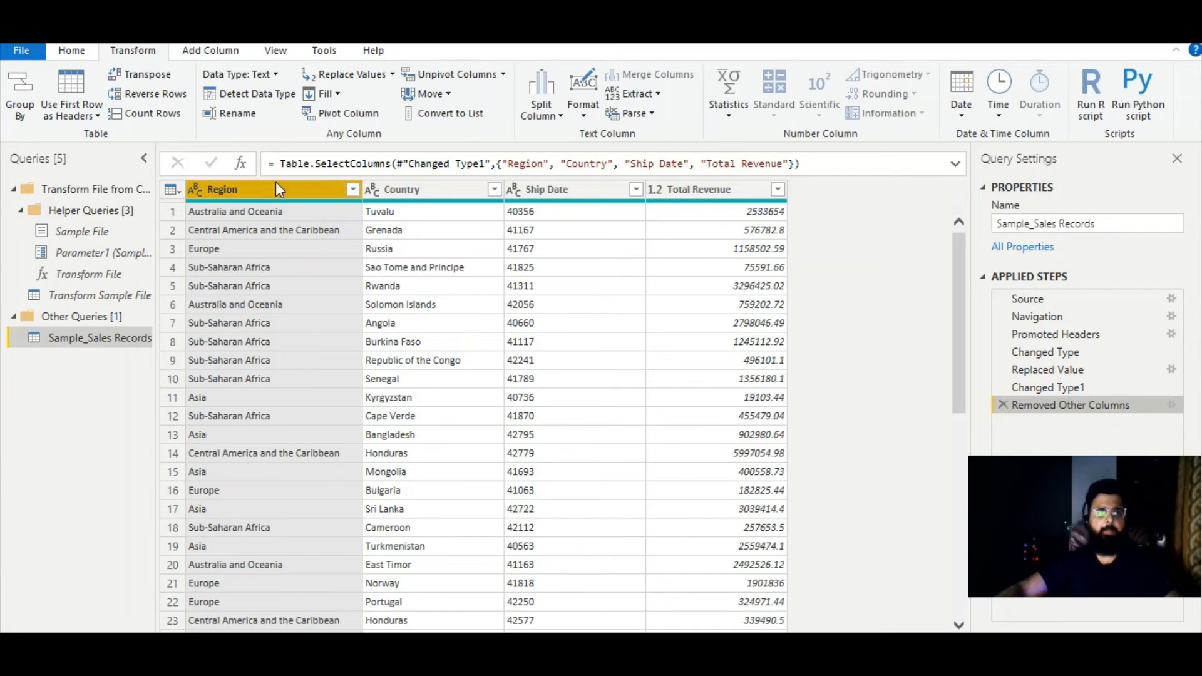
{"action": "left_click", "coordinate": [268, 214]}
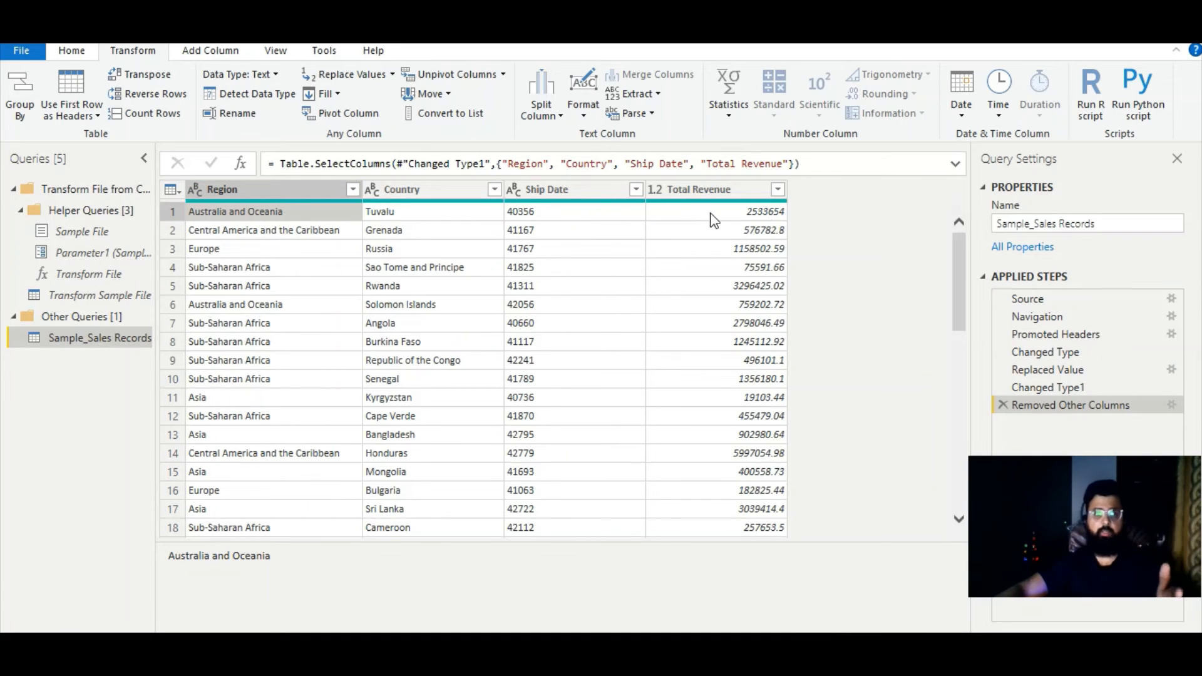
{"action": "left_click", "coordinate": [81, 118]}
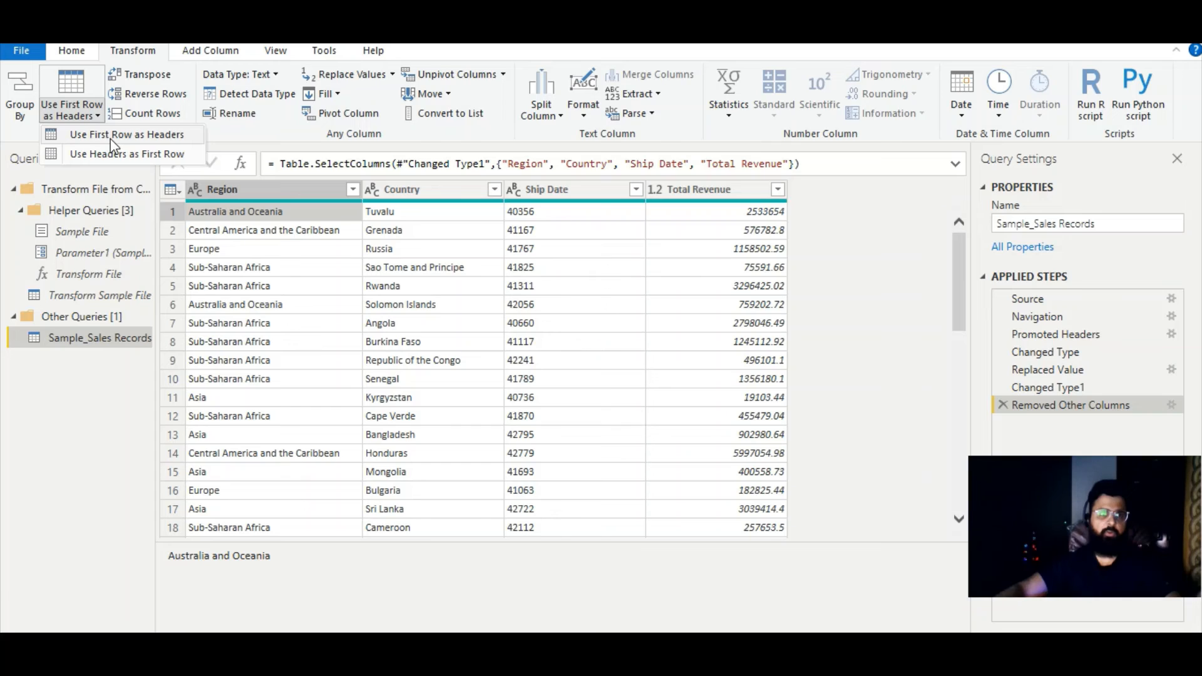
{"action": "left_click", "coordinate": [278, 209]}
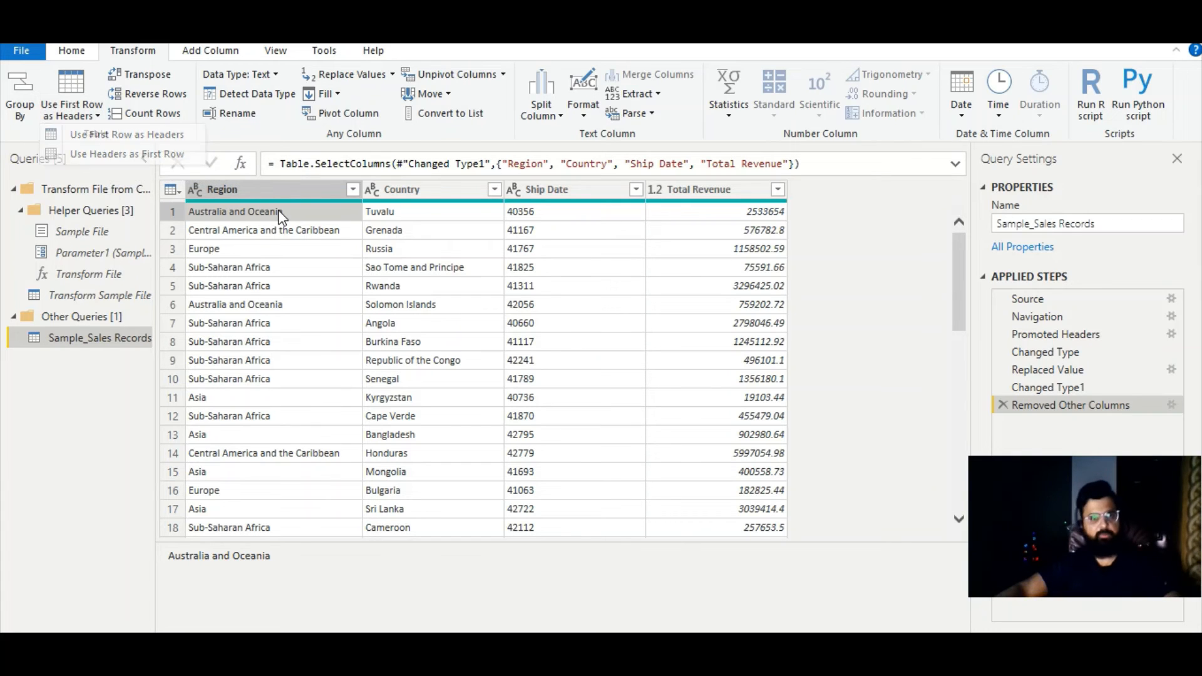
{"action": "left_click", "coordinate": [220, 51]}
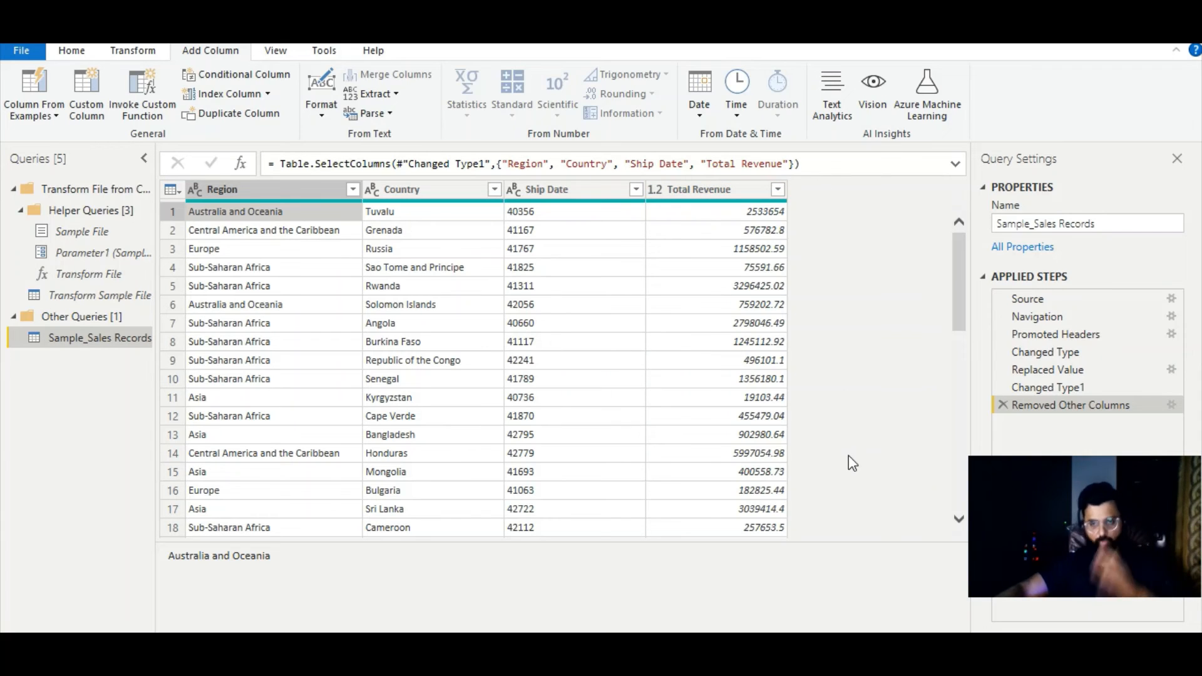
{"action": "left_click", "coordinate": [730, 211]}
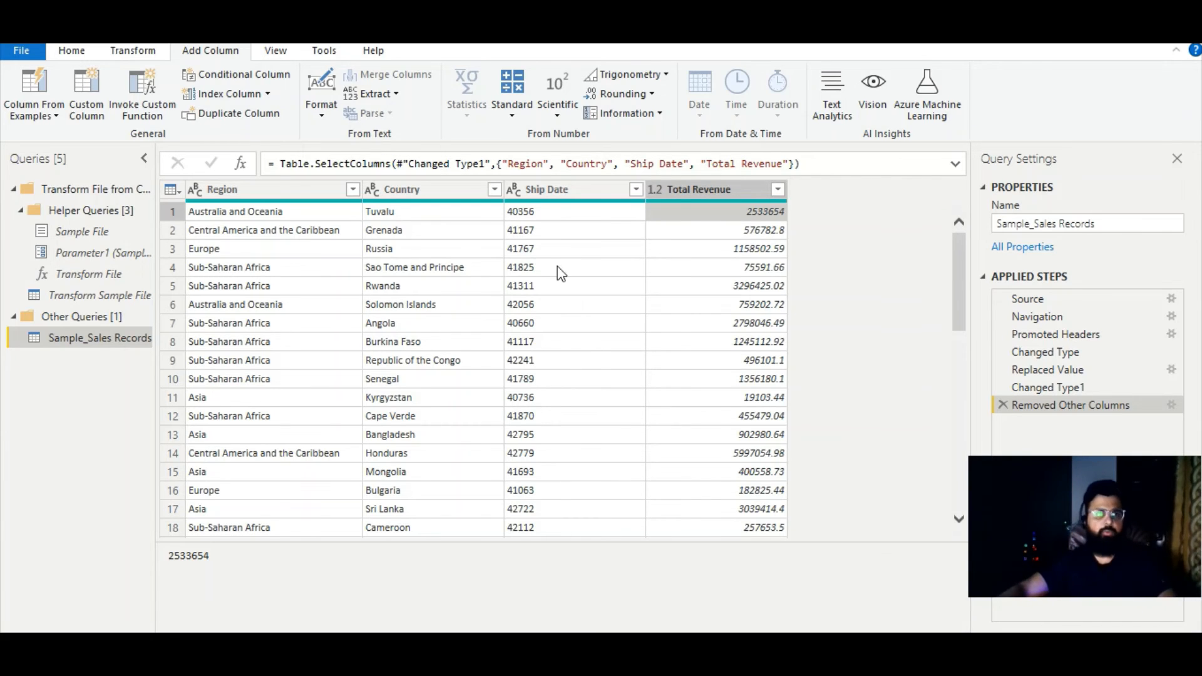
{"action": "left_click", "coordinate": [284, 53]}
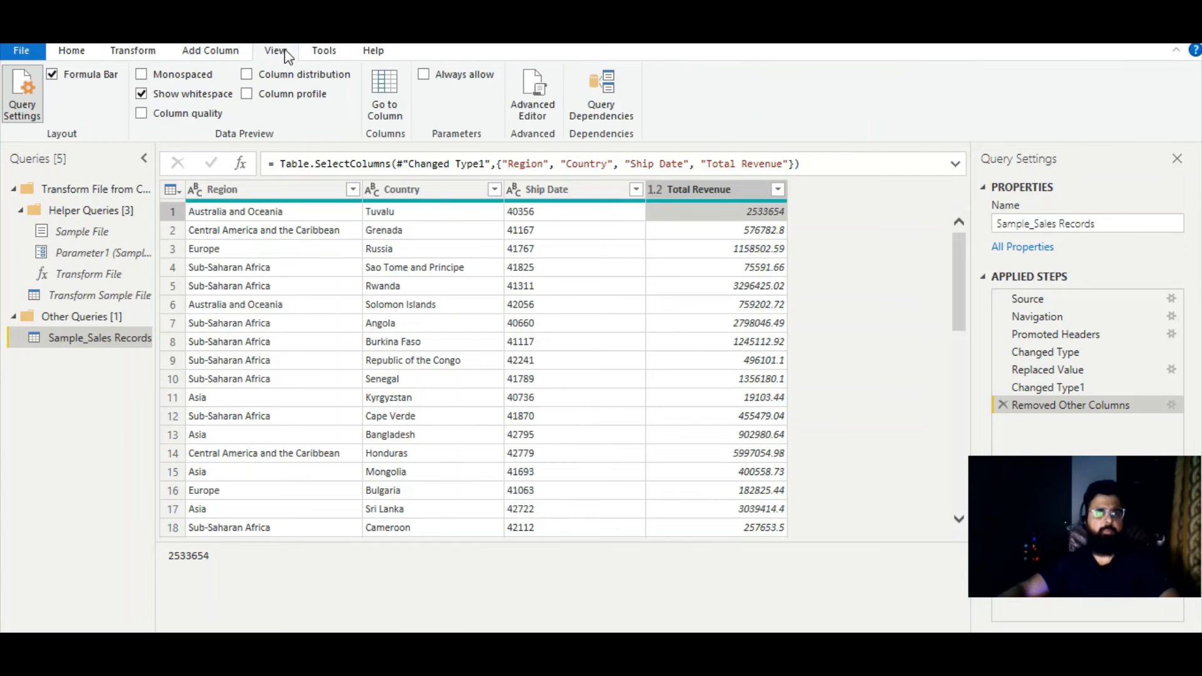
{"action": "left_click", "coordinate": [319, 51]}
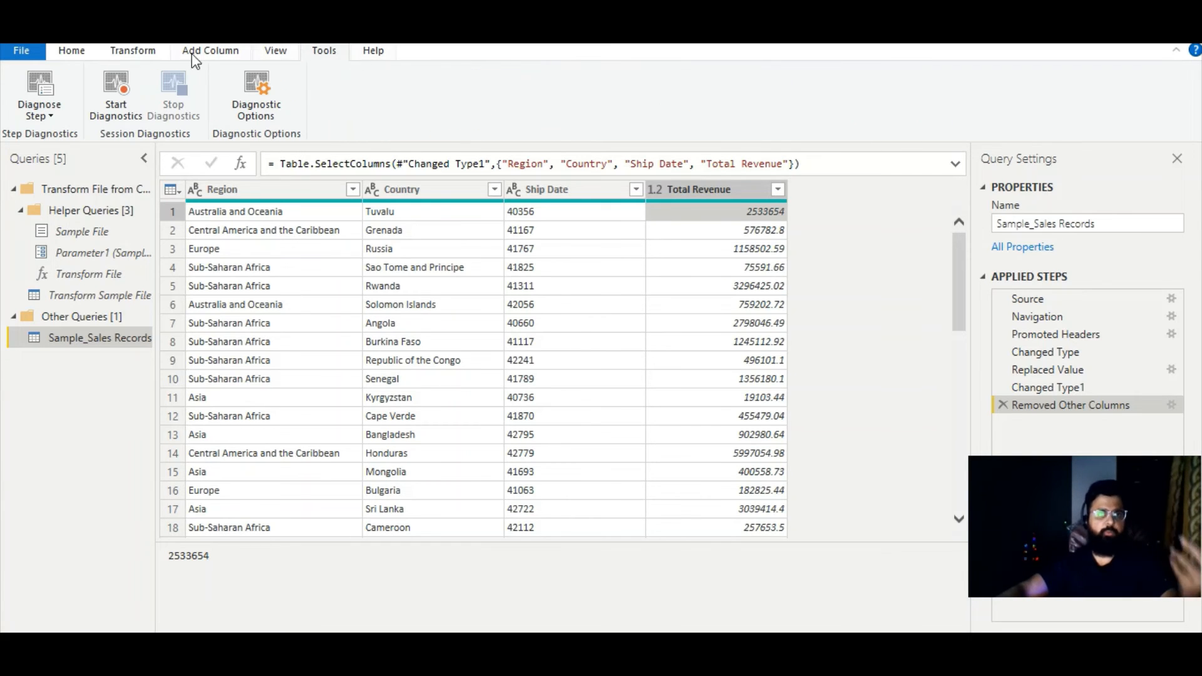
{"action": "left_click", "coordinate": [74, 53]}
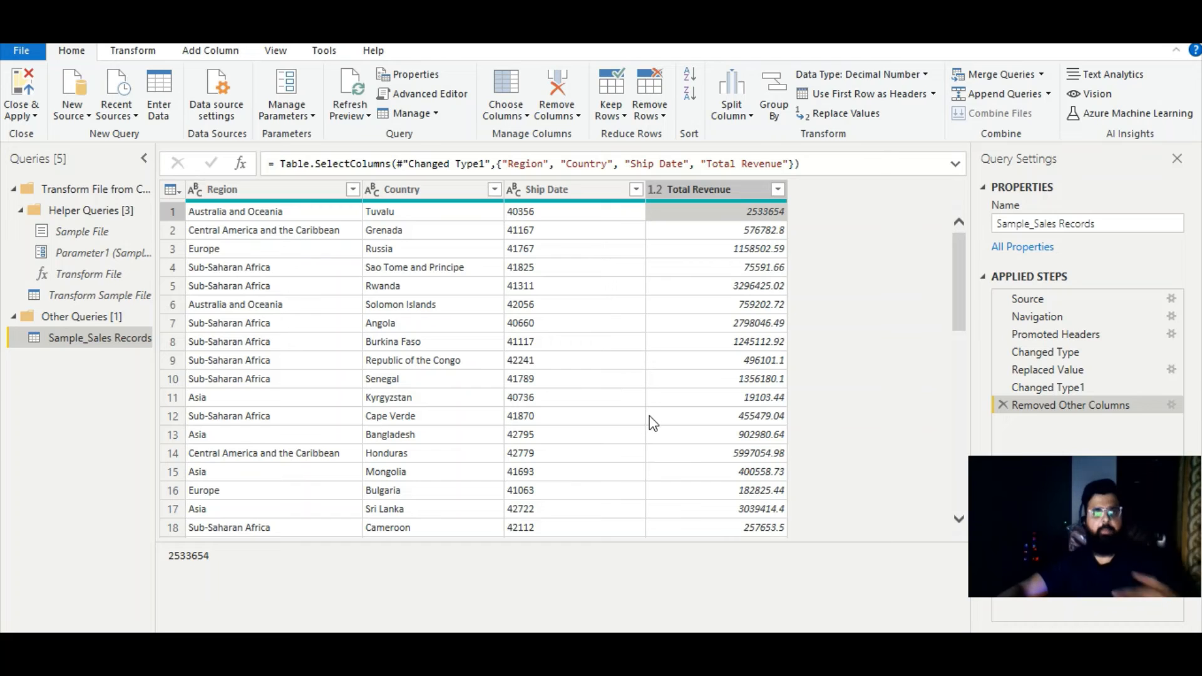
- Open the Sample_Sales Records query in the Advanced Editor and examine its code, highlighting the workbook path in the Source line
{"action": "left_click", "coordinate": [445, 98]}
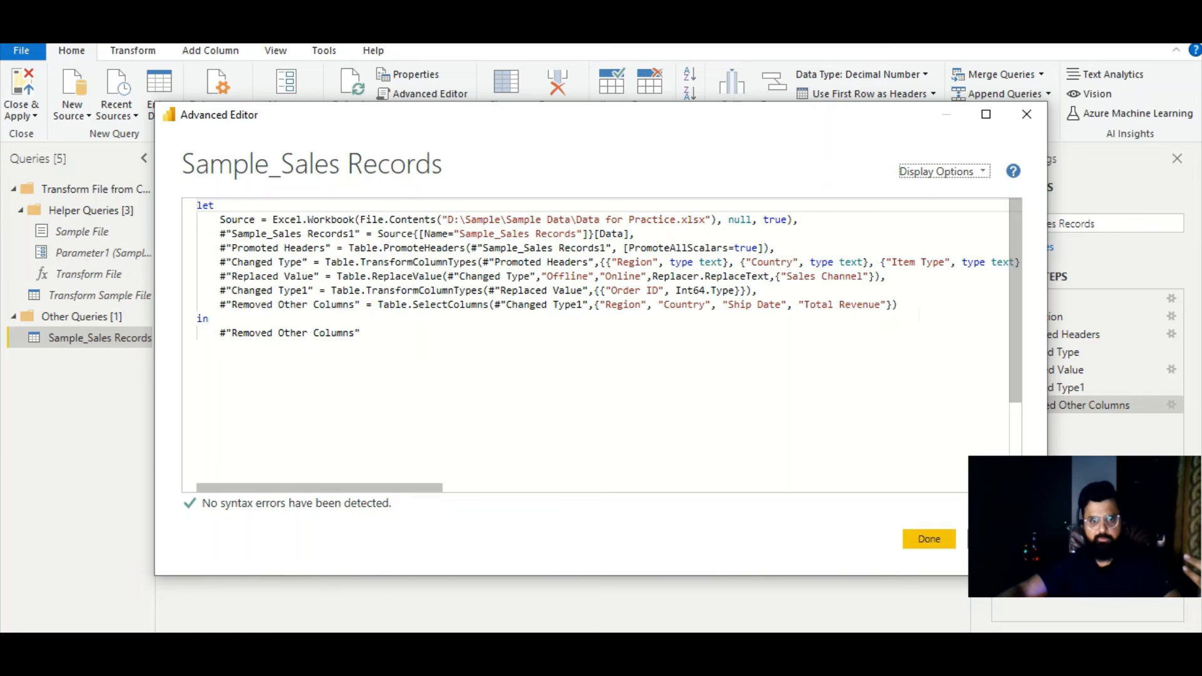
{"action": "left_click_drag", "start_coordinate": [209, 318], "coordinate": [188, 210]}
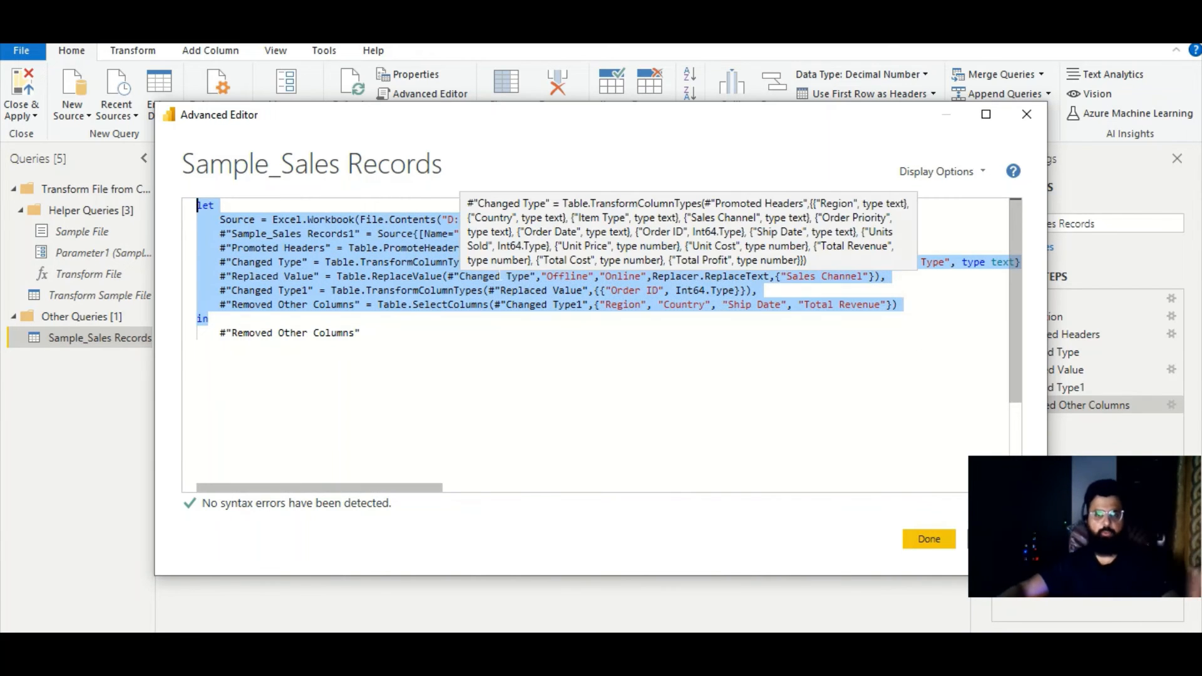
{"action": "left_click", "coordinate": [550, 370]}
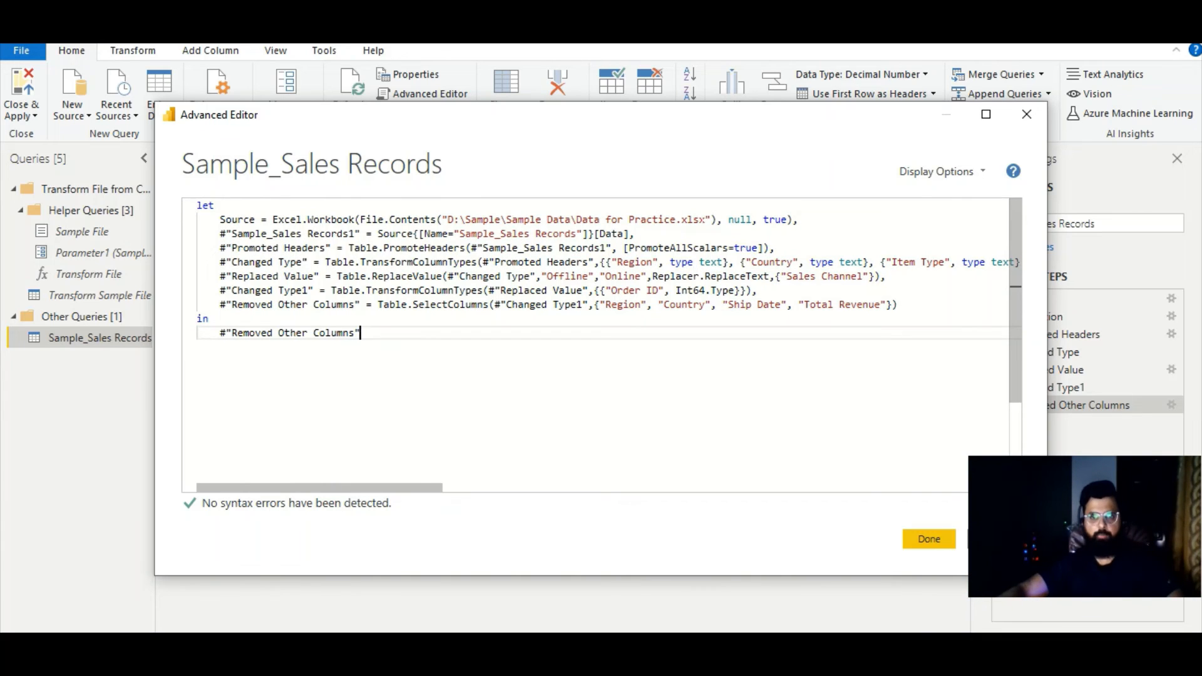
{"action": "left_click_drag", "start_coordinate": [704, 219], "coordinate": [448, 219]}
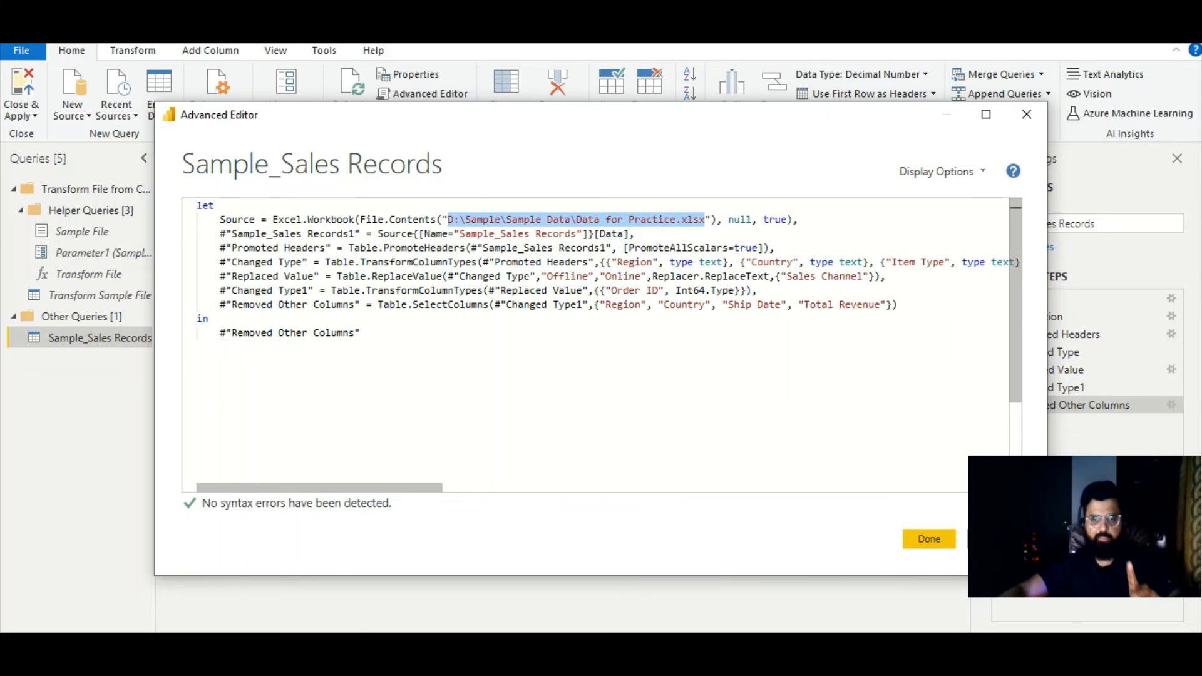
- Close the Advanced Editor and examine the source path setting of the d:\sample\connect all files folder in the data source settings without changing it
{"action": "left_click", "coordinate": [929, 538]}
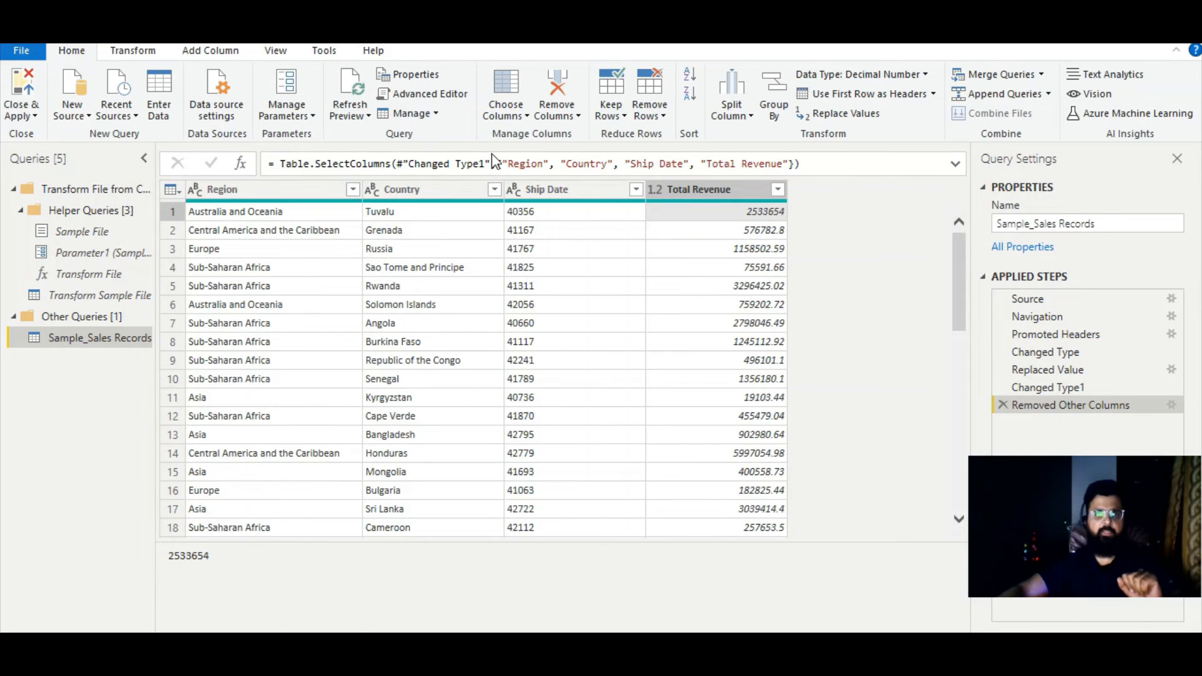
{"action": "left_click", "coordinate": [231, 118]}
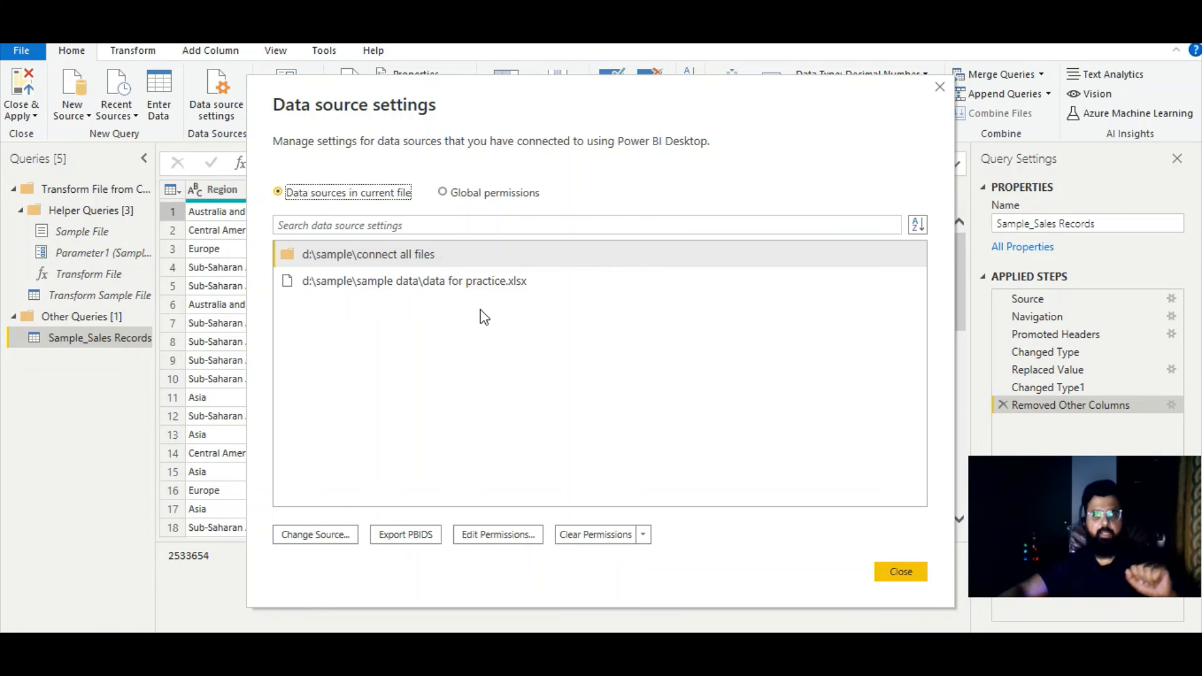
{"action": "left_click", "coordinate": [396, 258]}
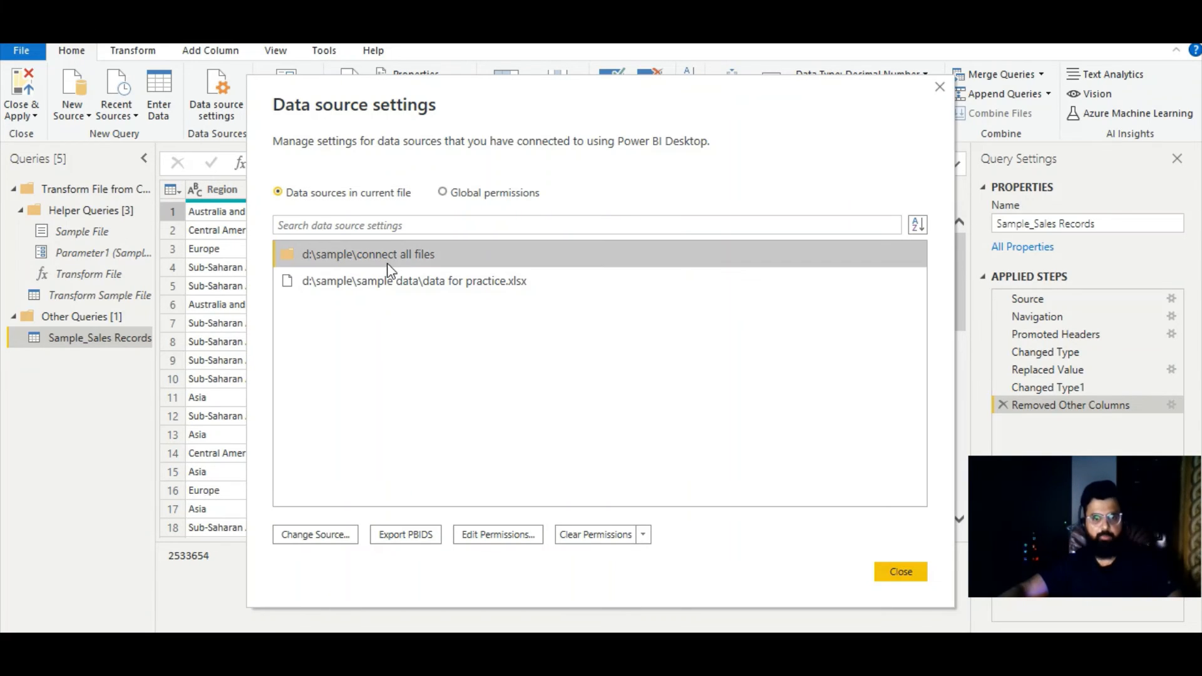
{"action": "left_click", "coordinate": [315, 534]}
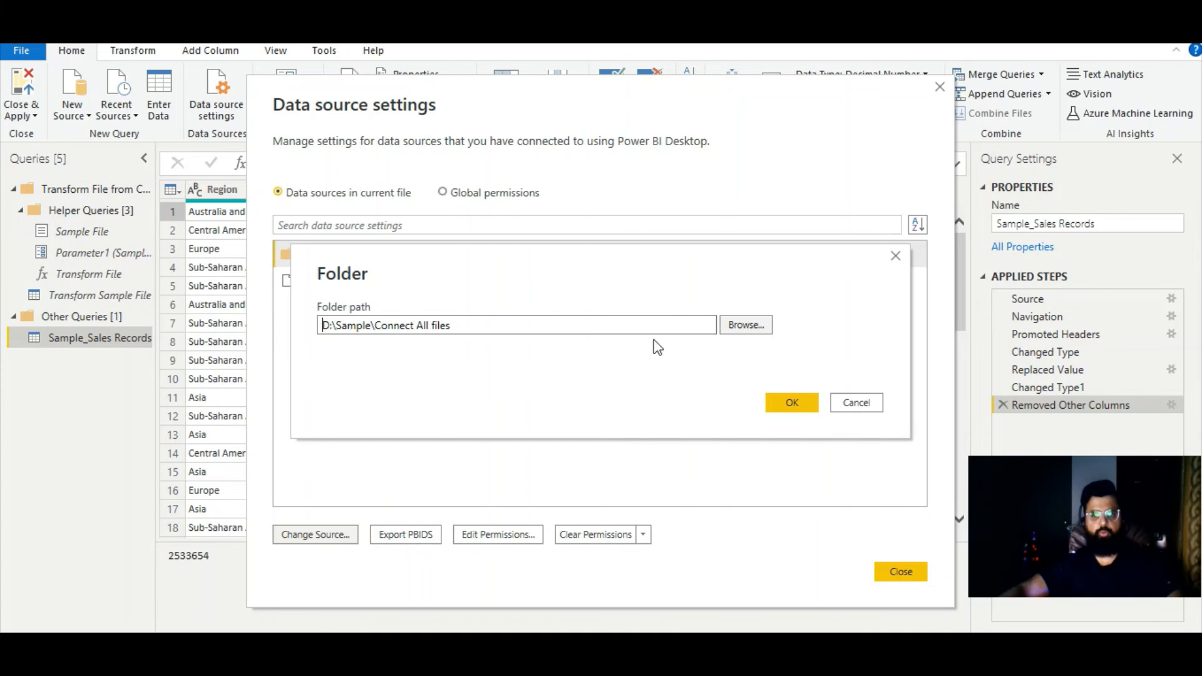
{"action": "left_click", "coordinate": [839, 402]}
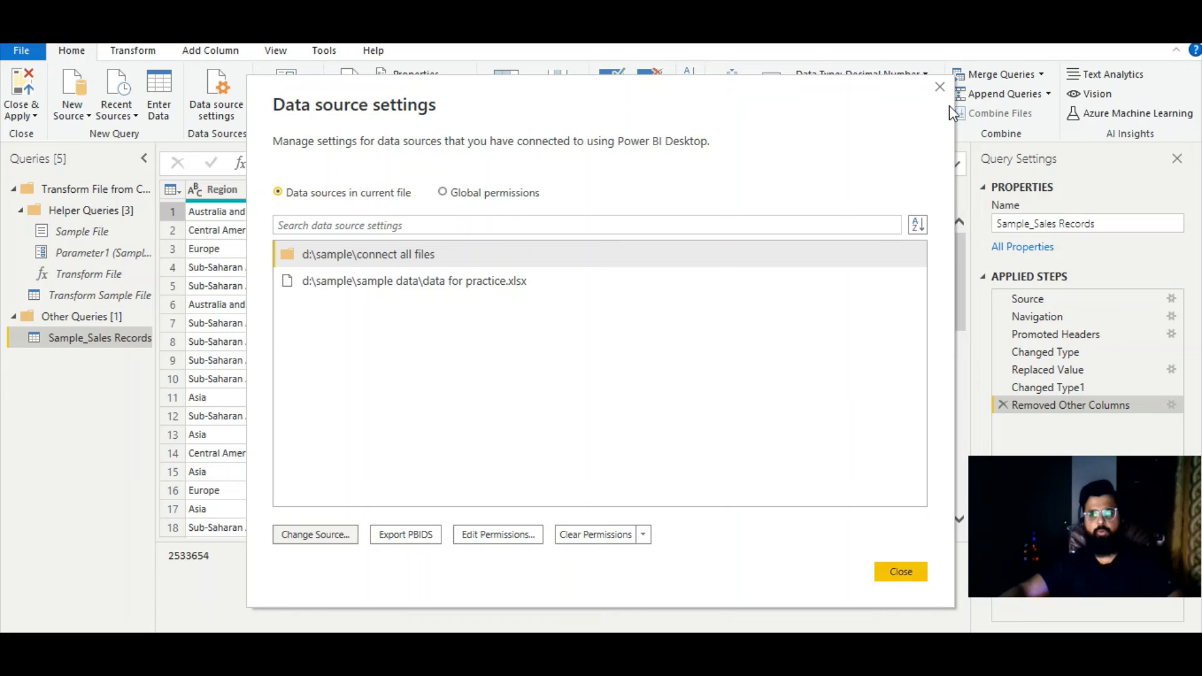
{"action": "left_click", "coordinate": [940, 87]}
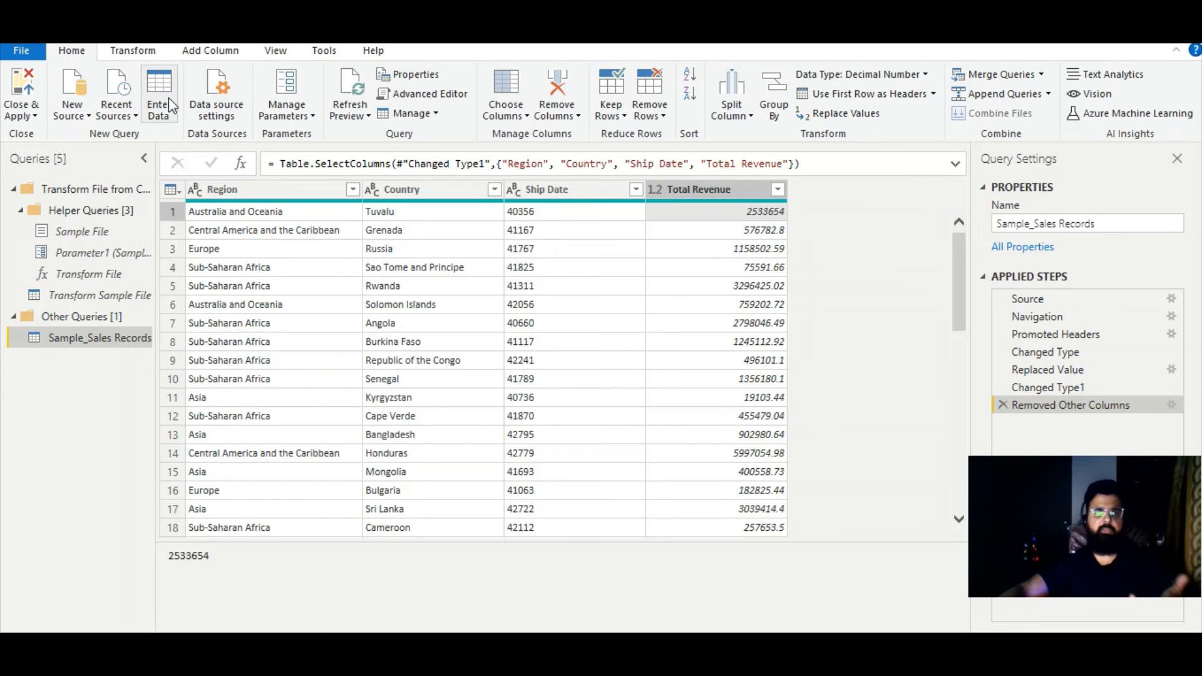
{"action": "left_click", "coordinate": [227, 101]}
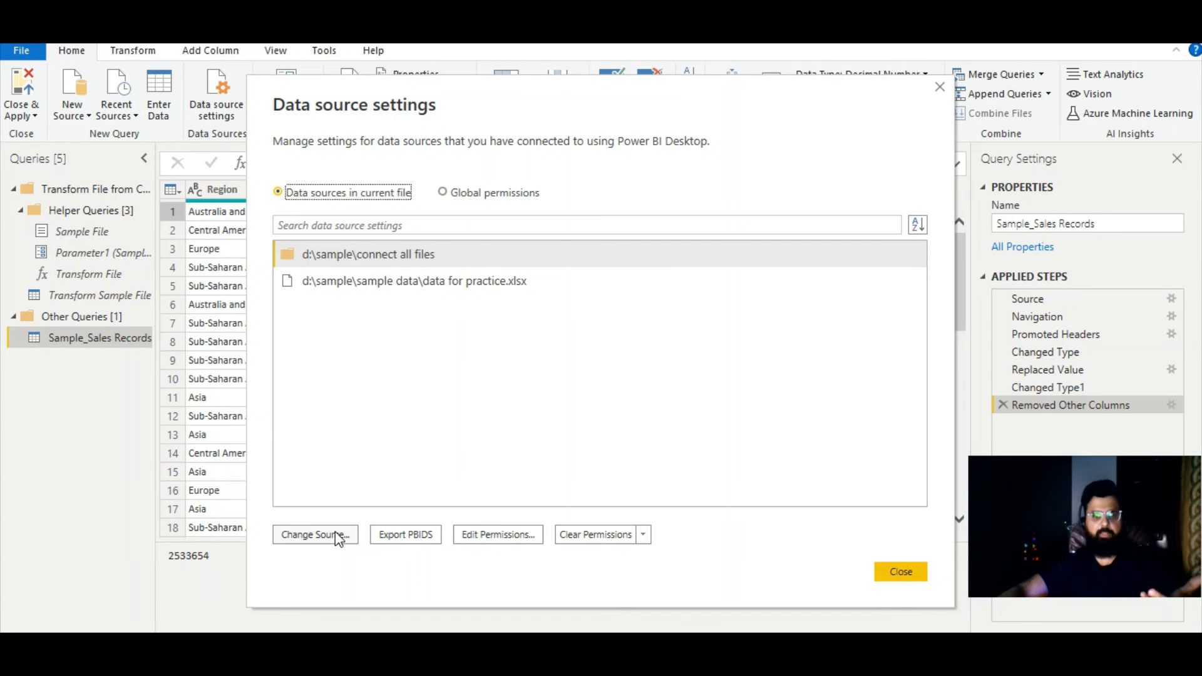
{"action": "left_click", "coordinate": [336, 535]}
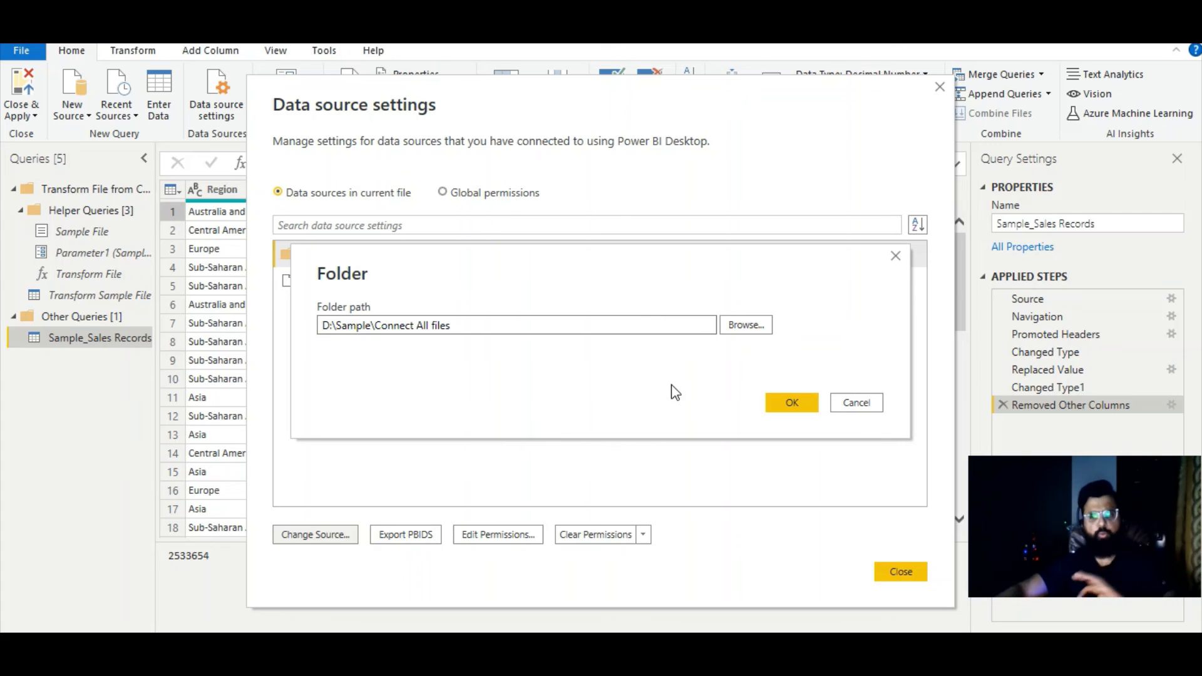
{"action": "left_click", "coordinate": [853, 406]}
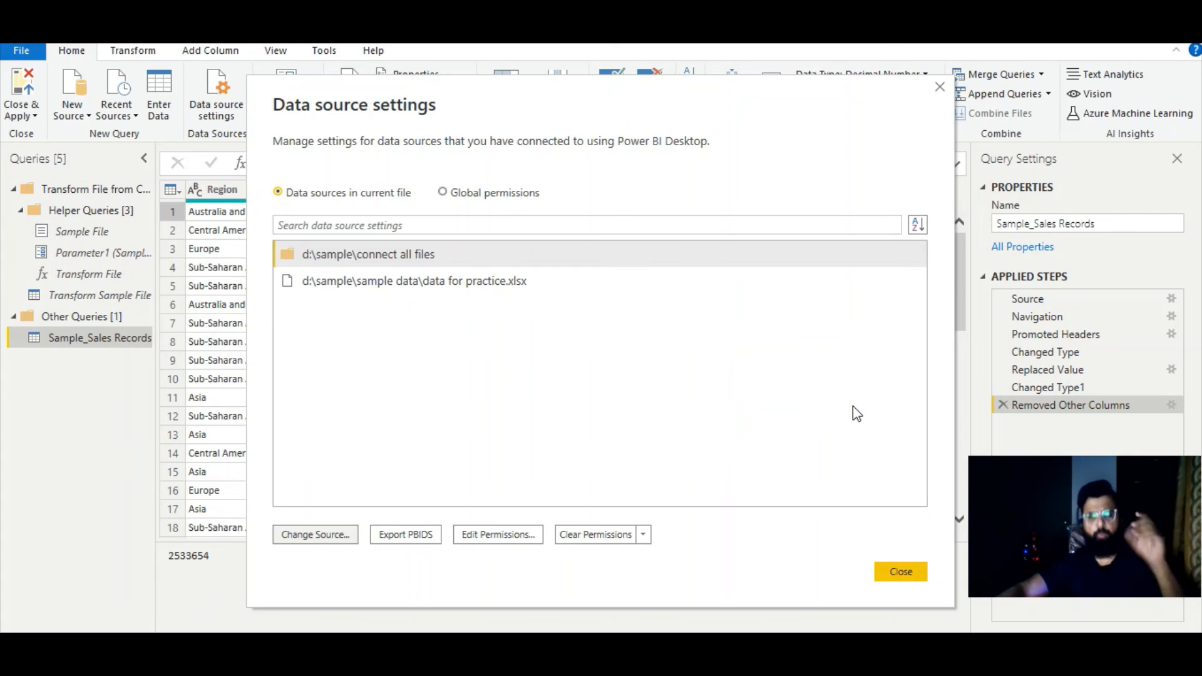
{"action": "left_click", "coordinate": [939, 87]}
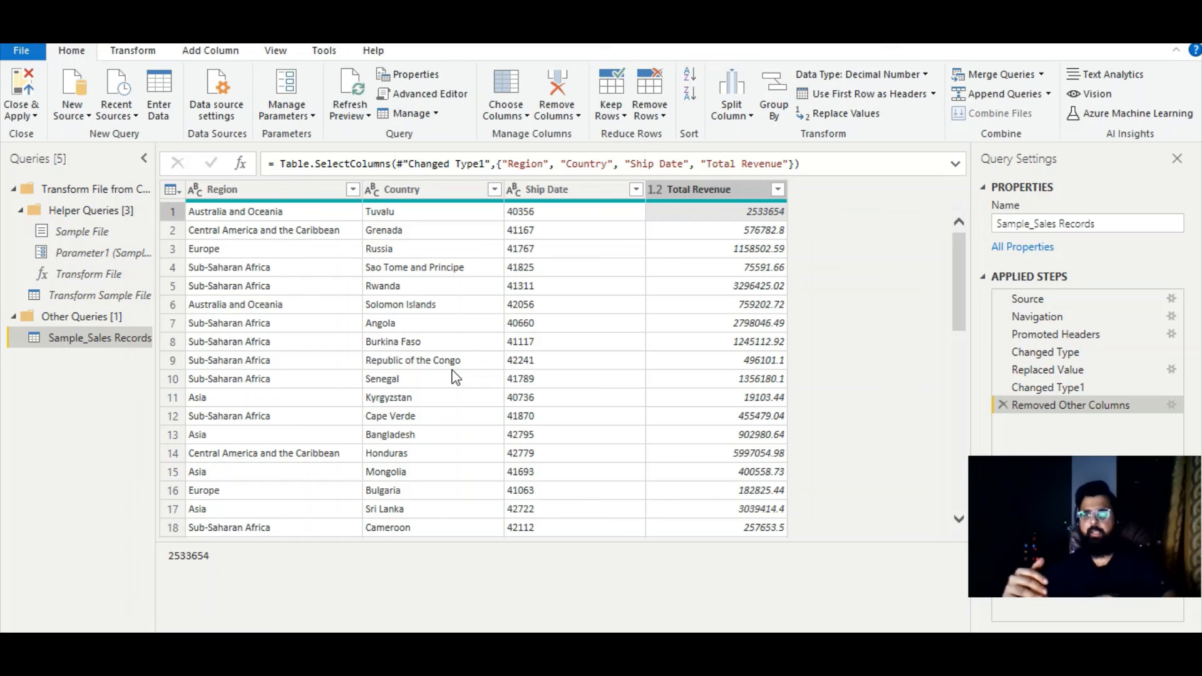
- Look at the Append options for combining the sales query with two tables or three or more tables, and cancel
{"action": "left_click", "coordinate": [1005, 94]}
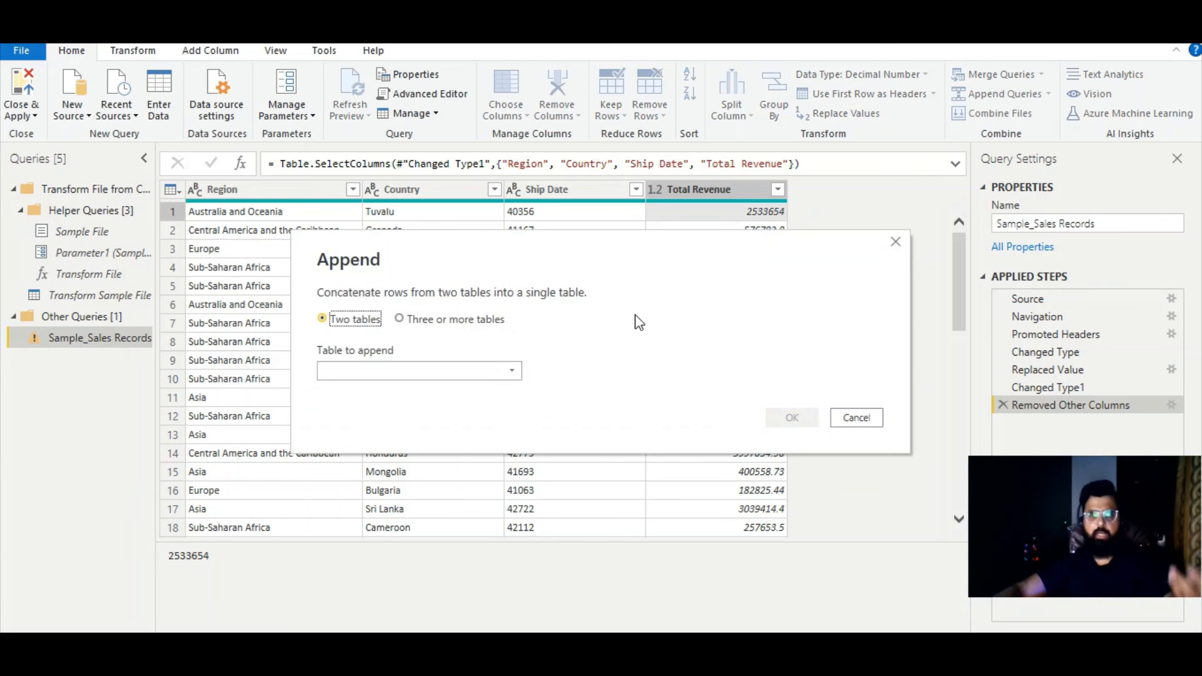
{"action": "left_click", "coordinate": [425, 320]}
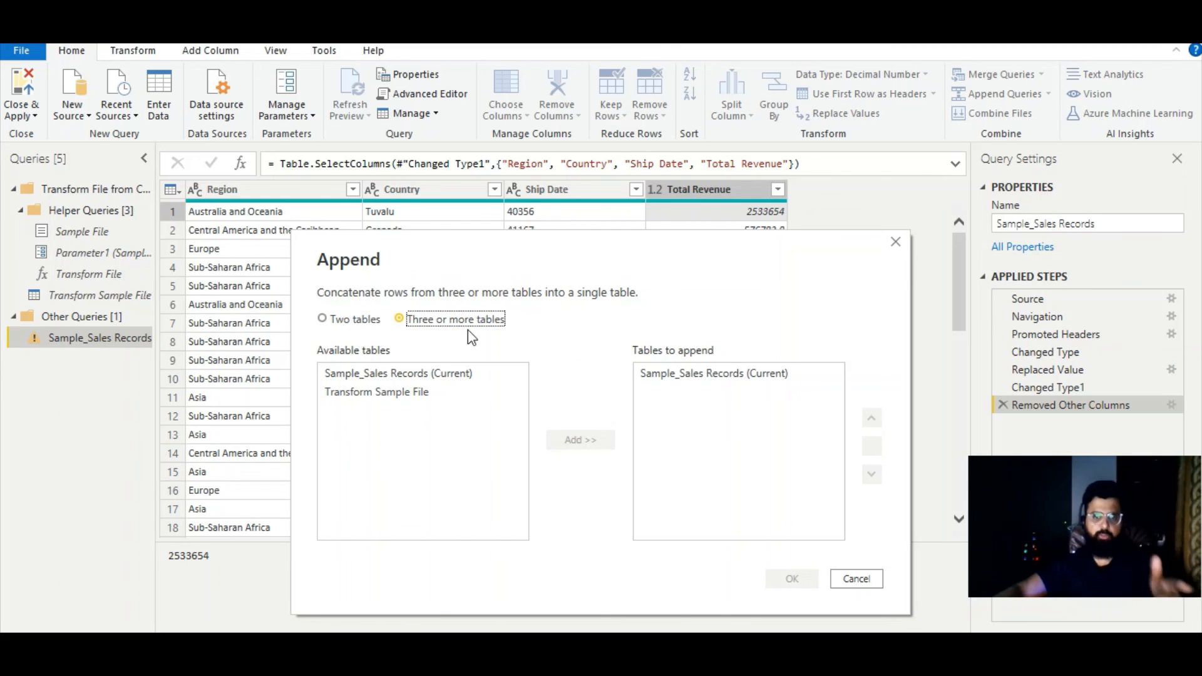
{"action": "left_click", "coordinate": [866, 582]}
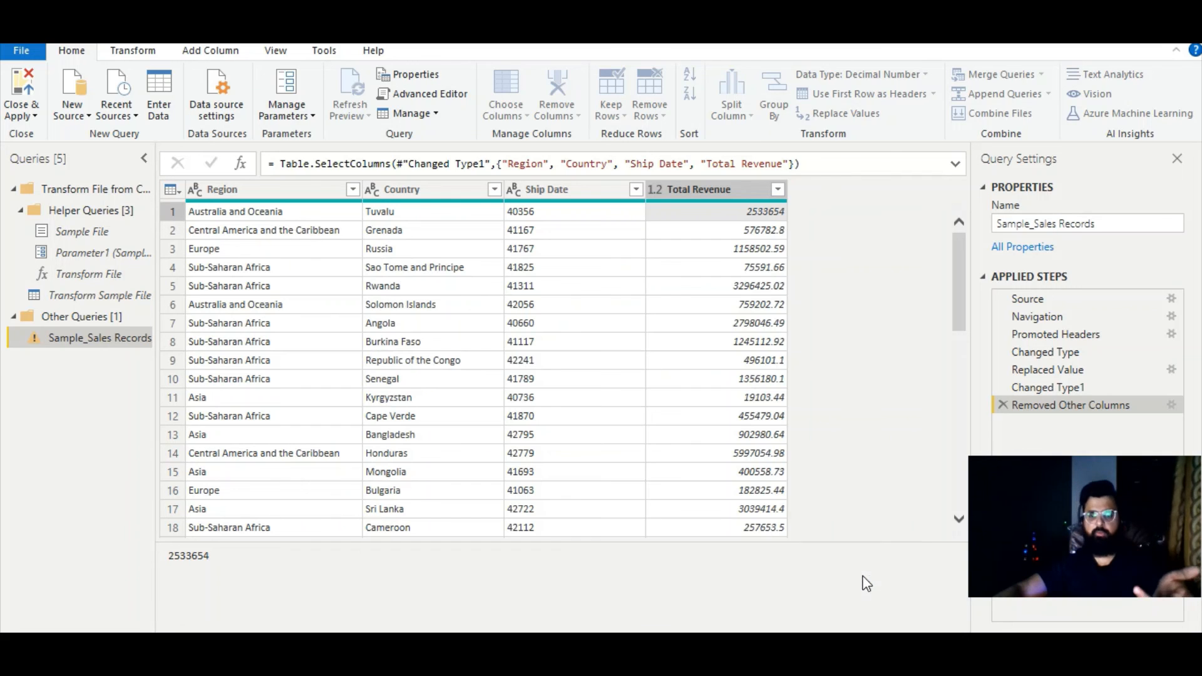
- Preview Transform Sample File as the second table for merging with Sample_Sales Records, and cancel the merge
{"action": "left_click", "coordinate": [1007, 75]}
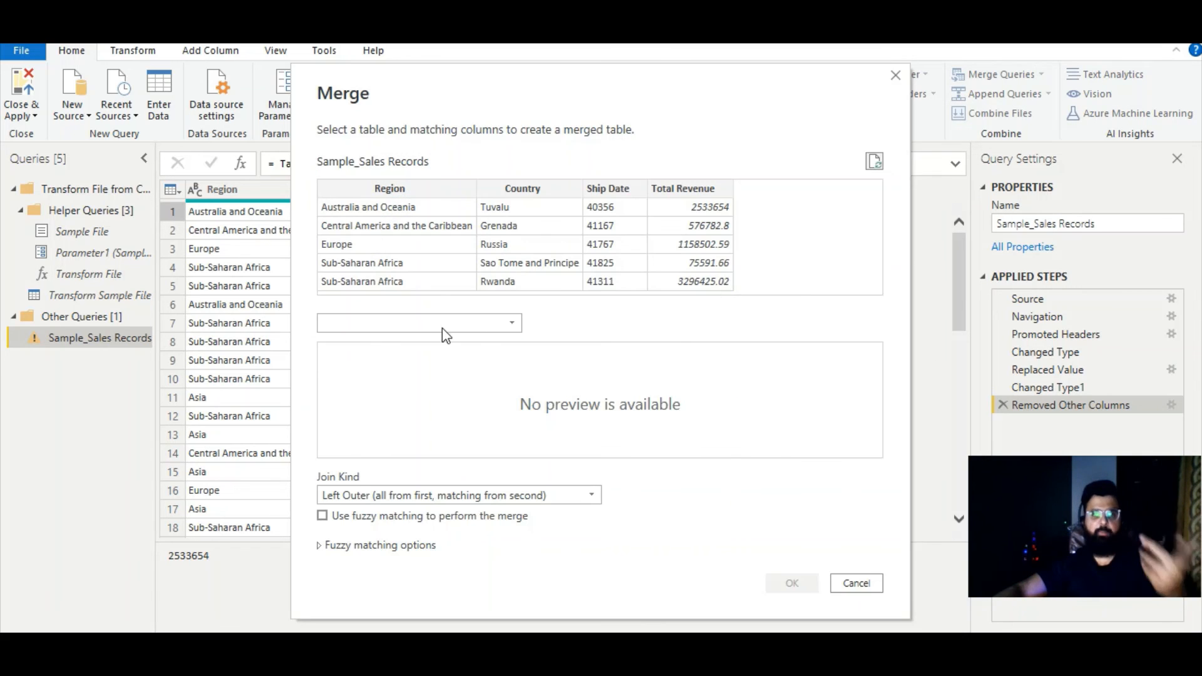
{"action": "left_click", "coordinate": [496, 329]}
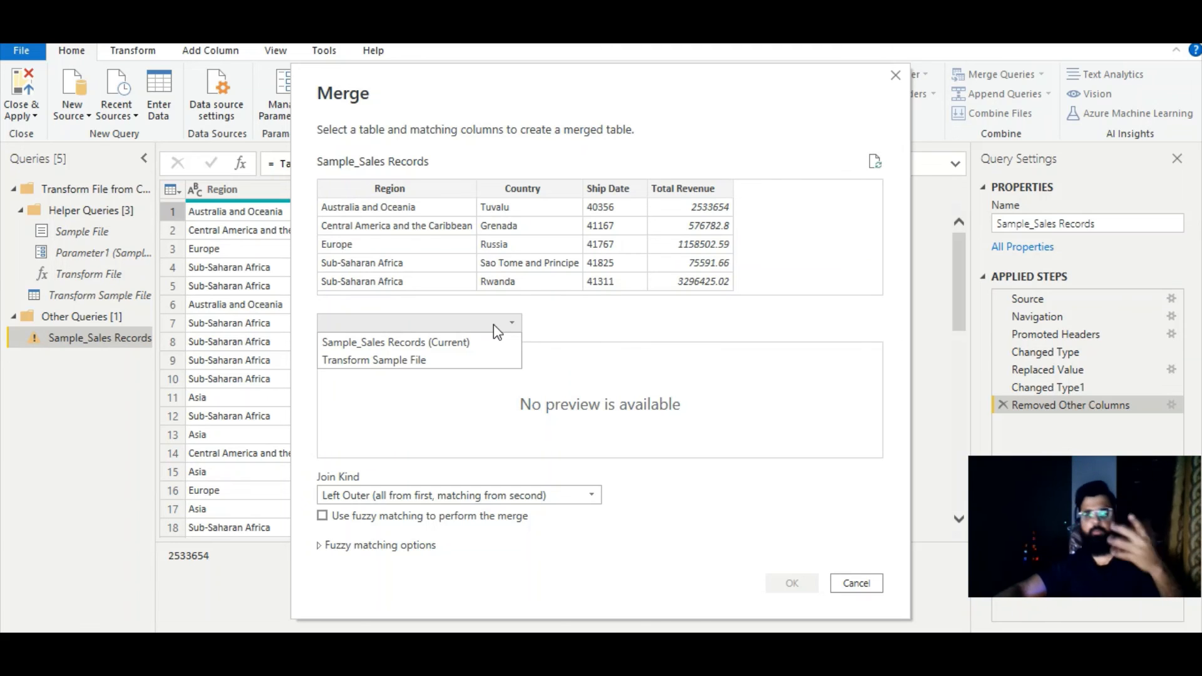
{"action": "left_click", "coordinate": [580, 332]}
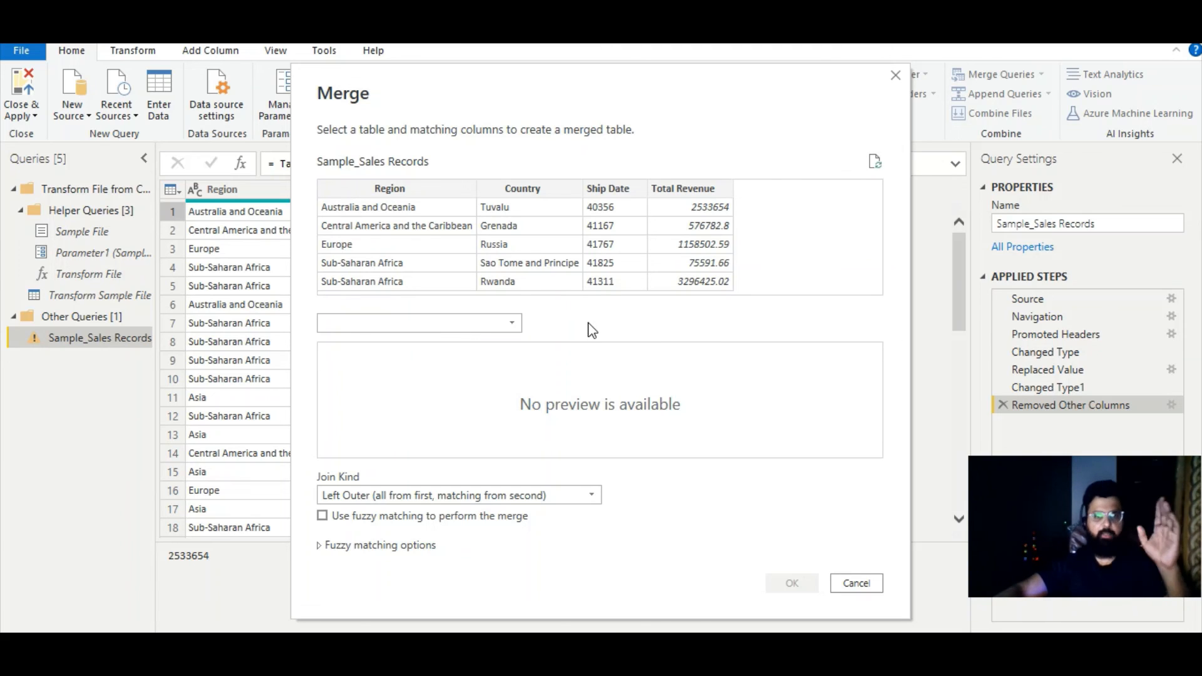
{"action": "left_click", "coordinate": [435, 326]}
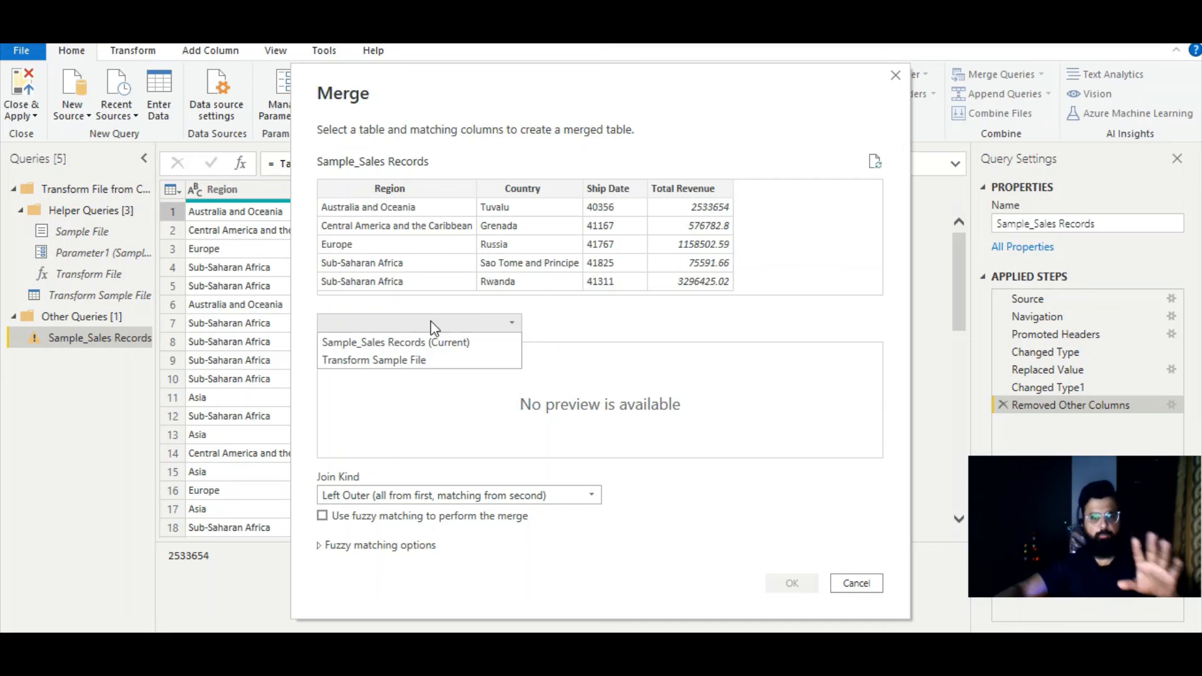
{"action": "left_click", "coordinate": [430, 358]}
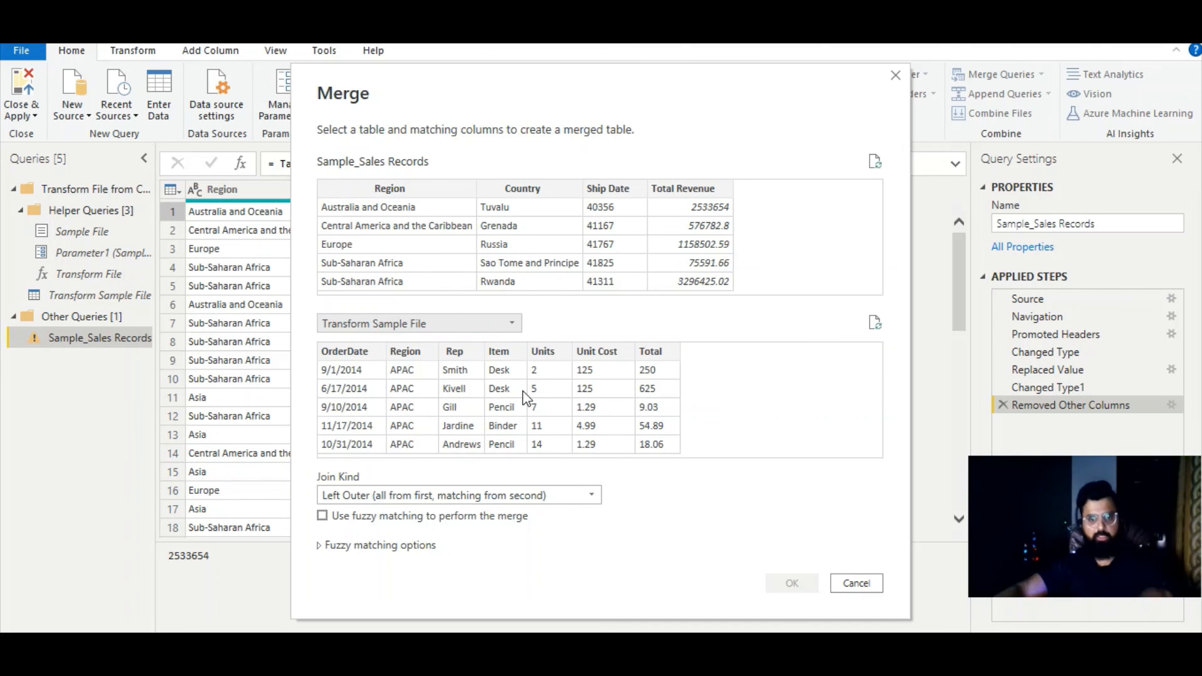
{"action": "left_click", "coordinate": [860, 584]}
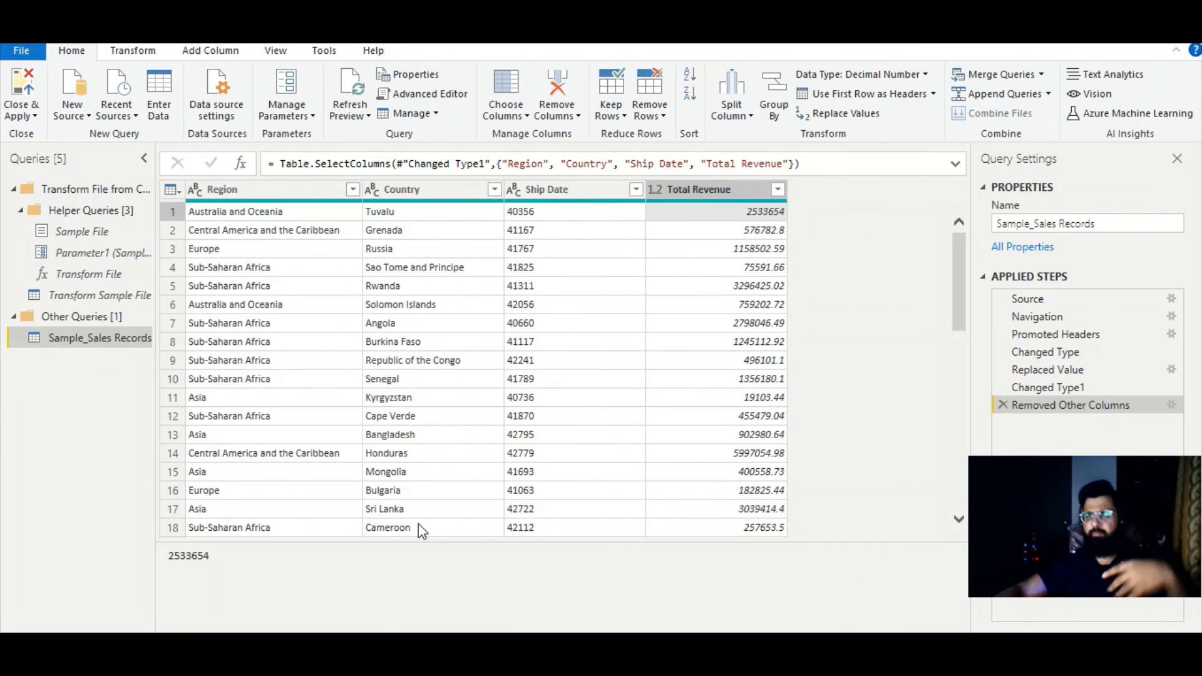